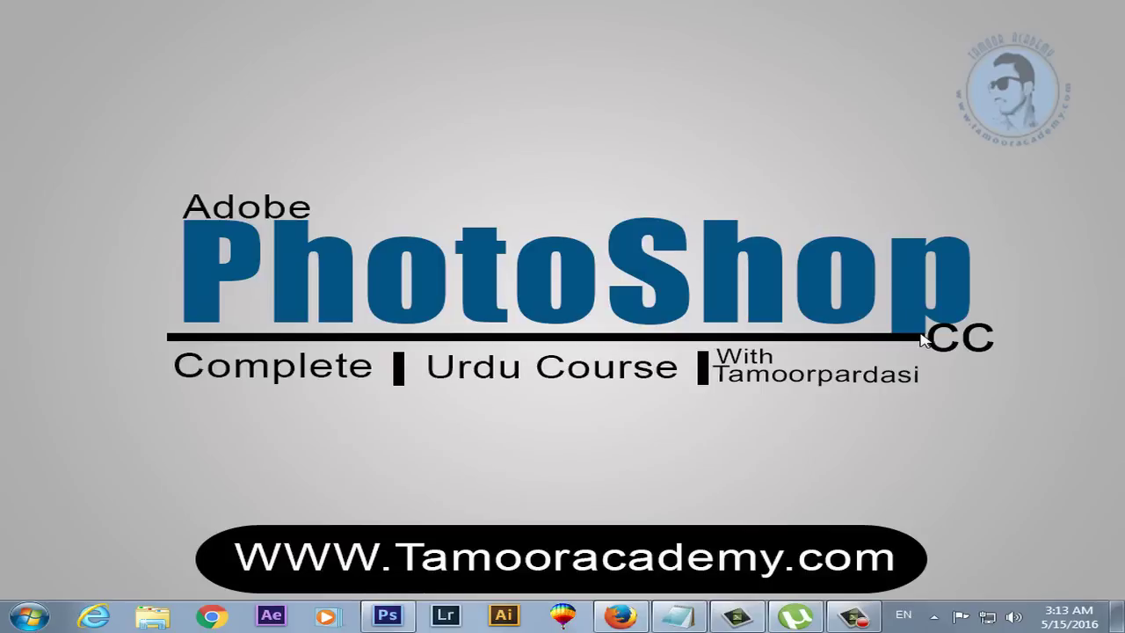
click(387, 616)
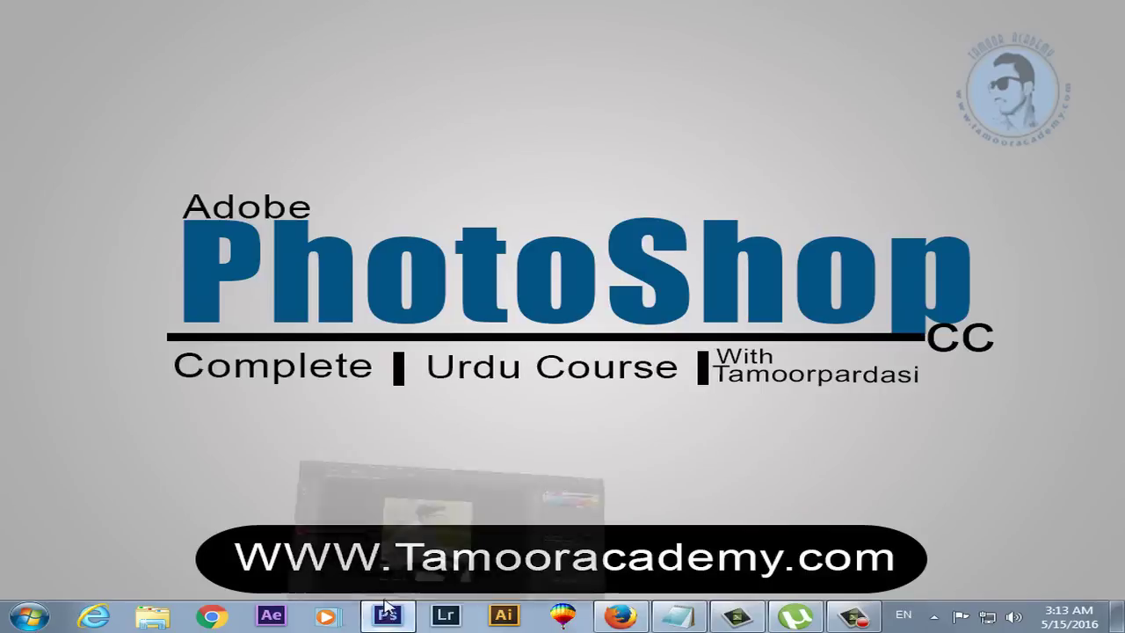
click(148, 12)
mouse_move(160, 30)
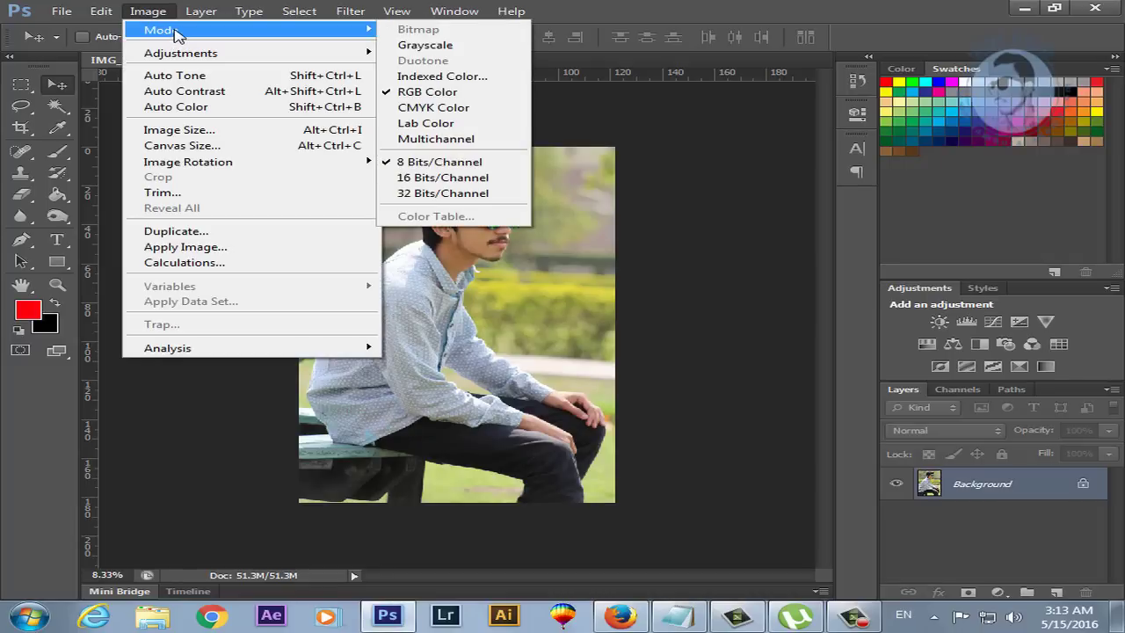
click(714, 262)
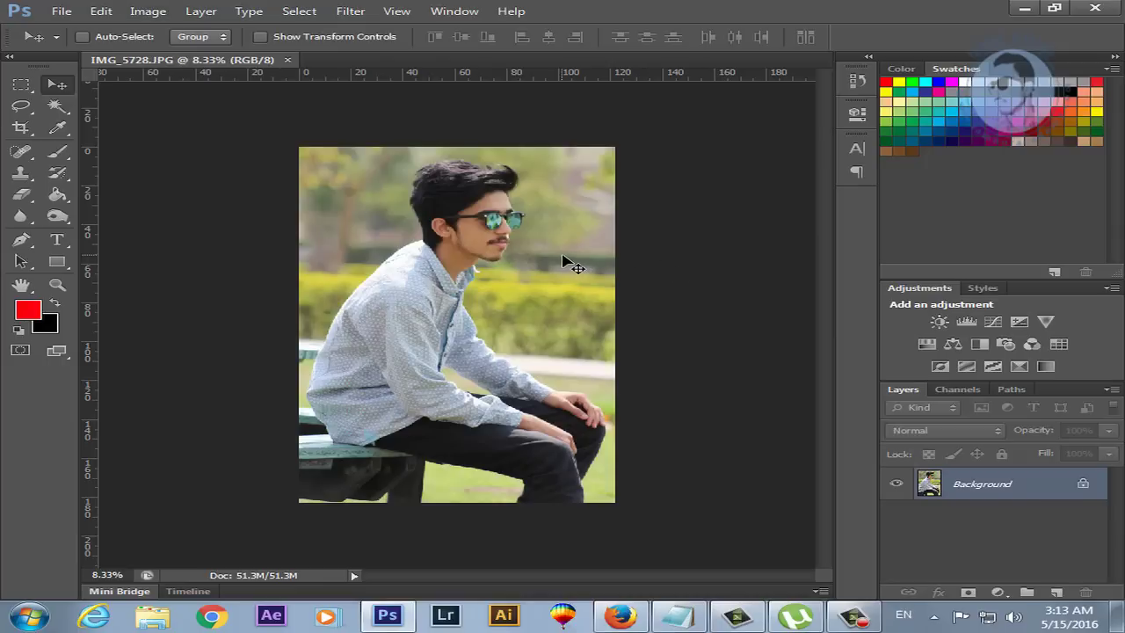
click(351, 12)
mouse_move(396, 177)
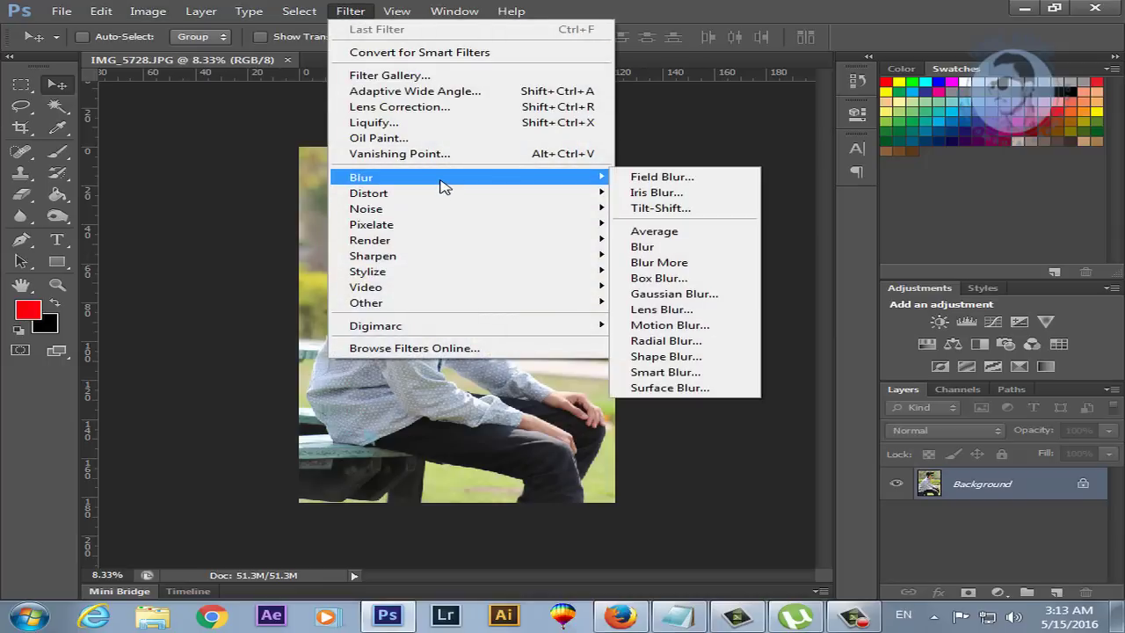
click(253, 88)
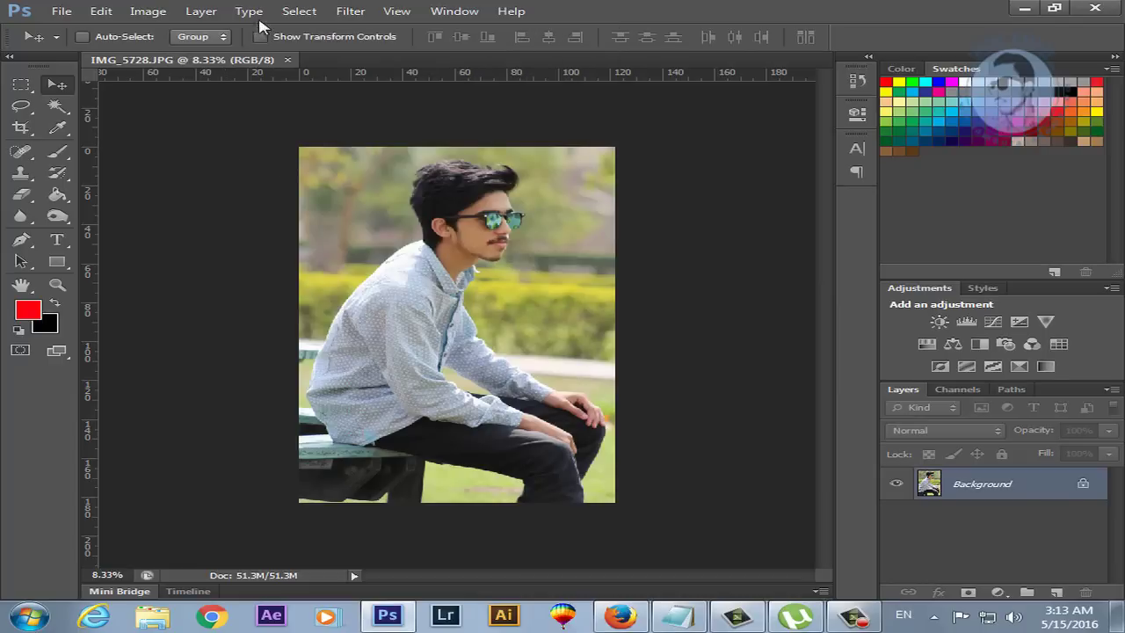
click(248, 10)
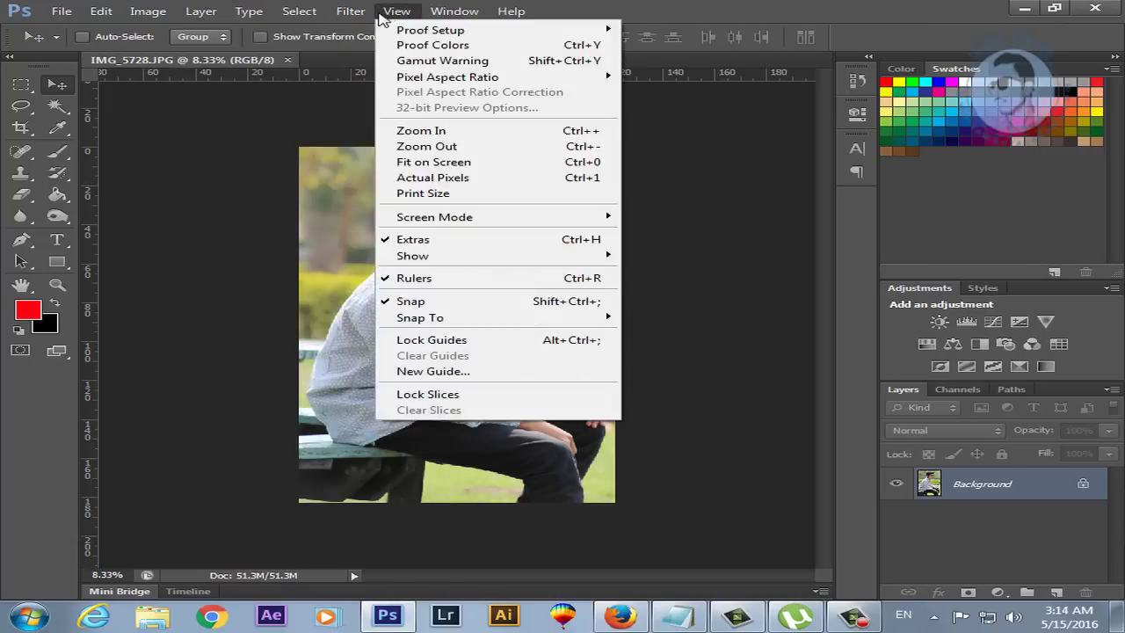
mouse_move(101, 11)
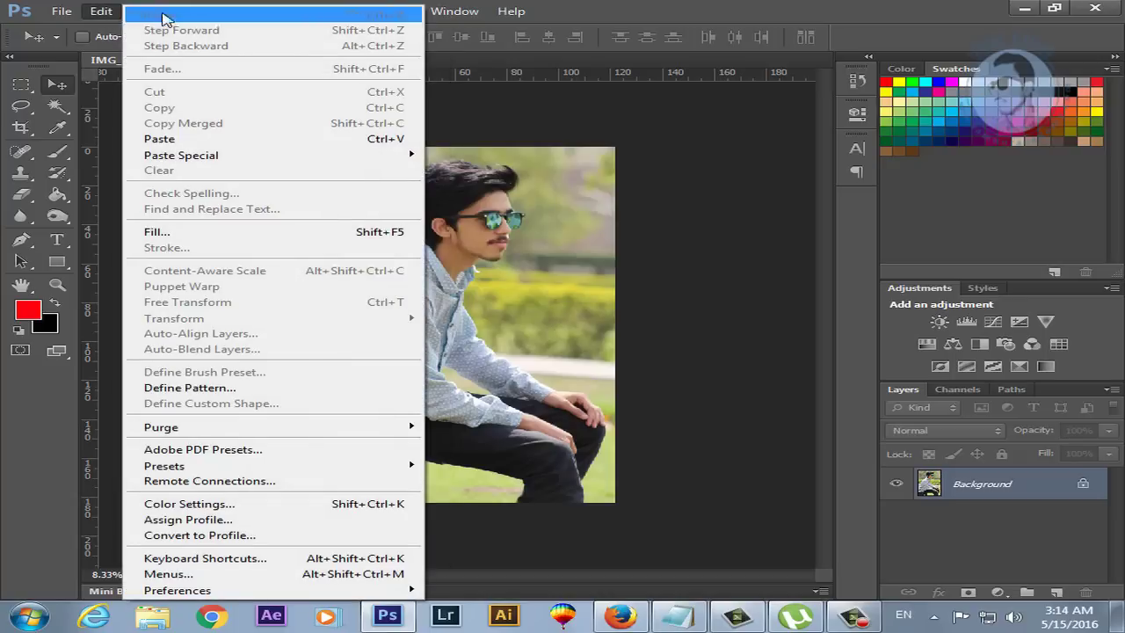
Close the open menu and zoom the portrait from 8.33% to 12.5% with the Zoom tool
click(613, 131)
key(z)
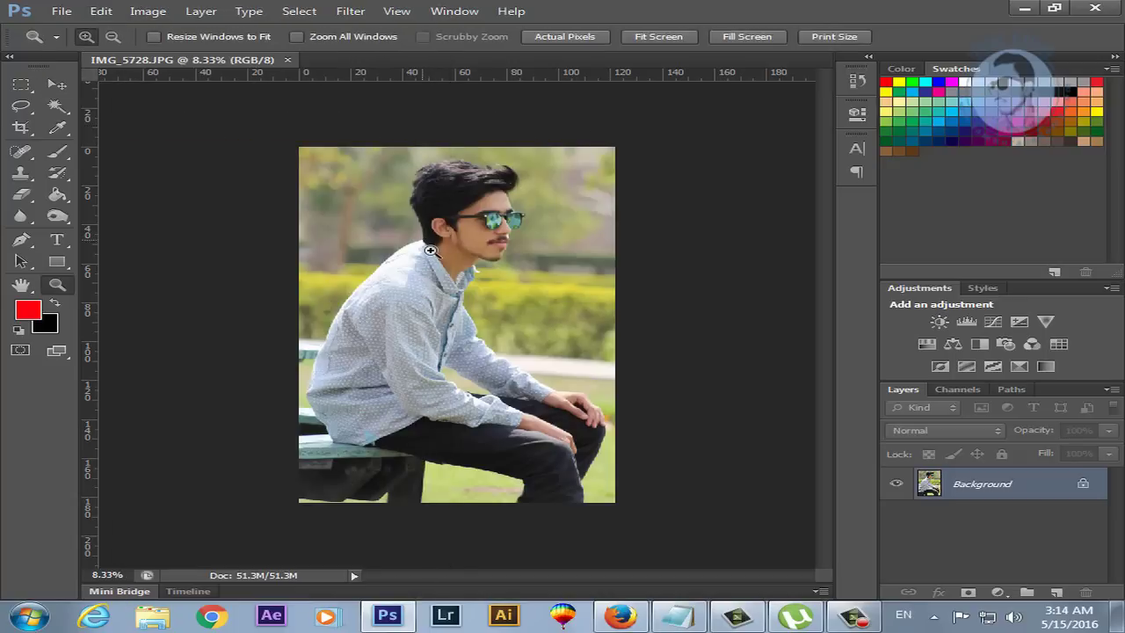
click(439, 244)
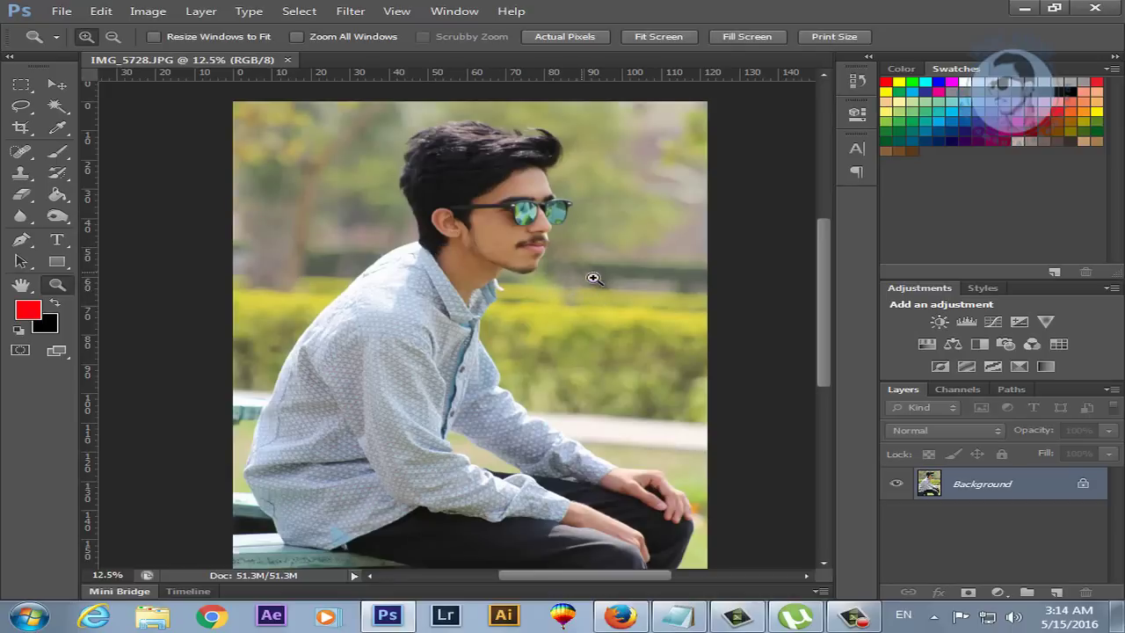
drag(828, 268, 829, 249)
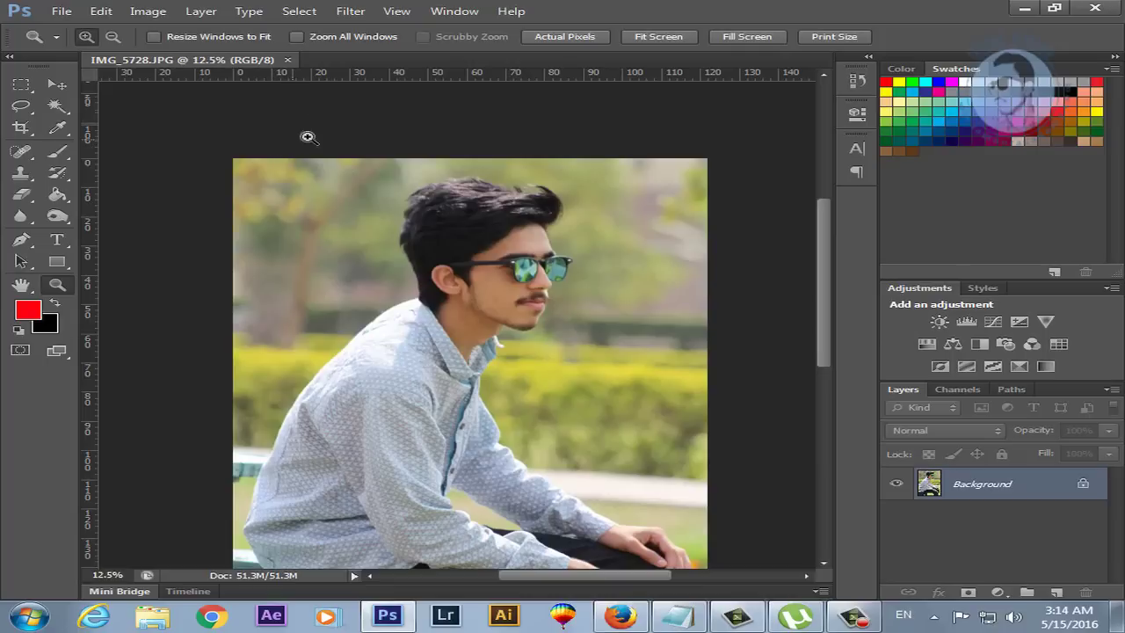
click(352, 11)
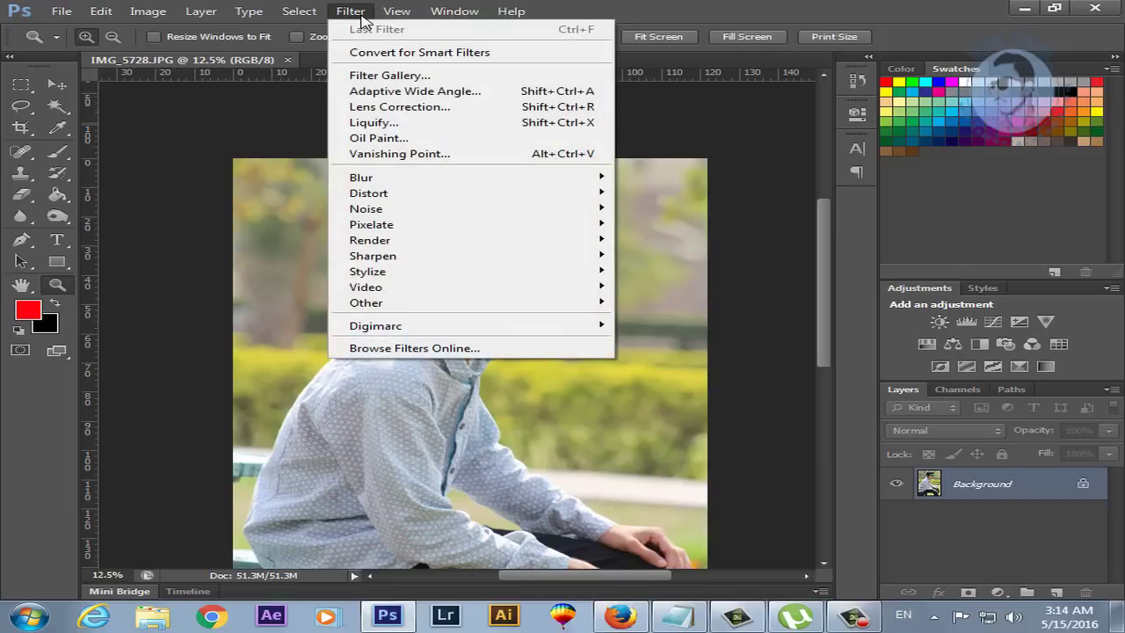
Convert the Background layer for smart filters, confirming it becomes smart object Layer 0
click(400, 53)
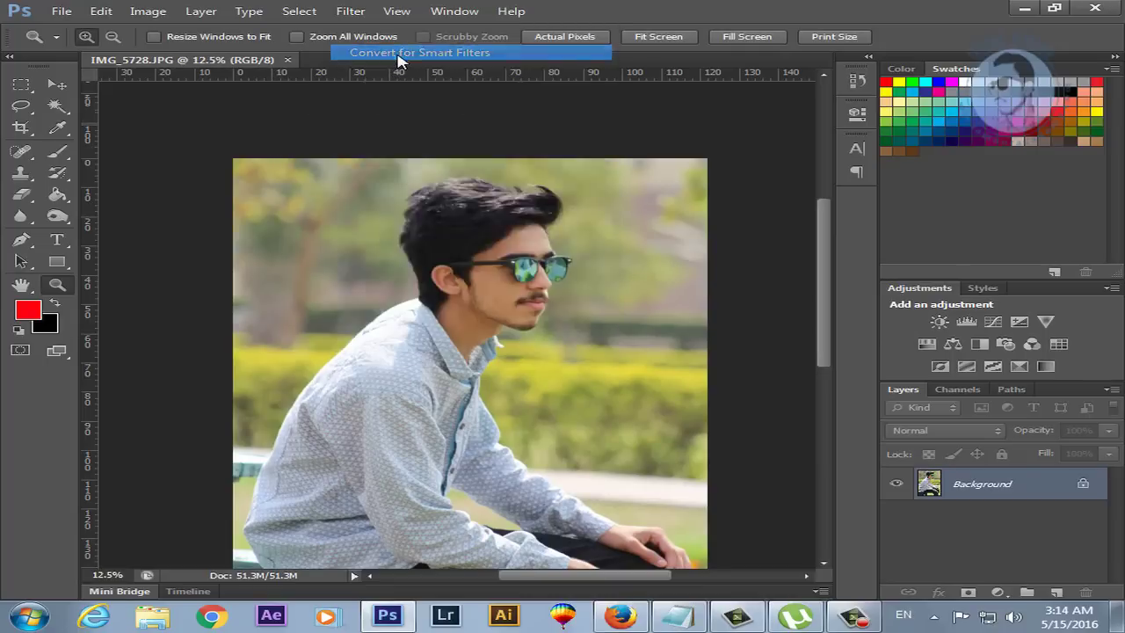
click(548, 241)
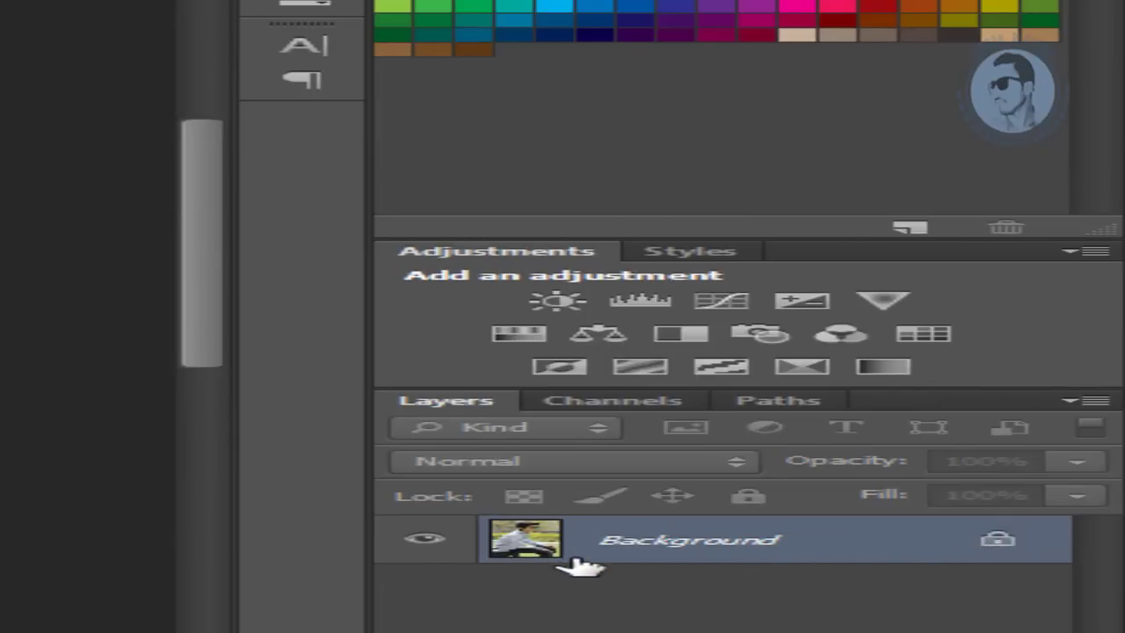
click(349, 11)
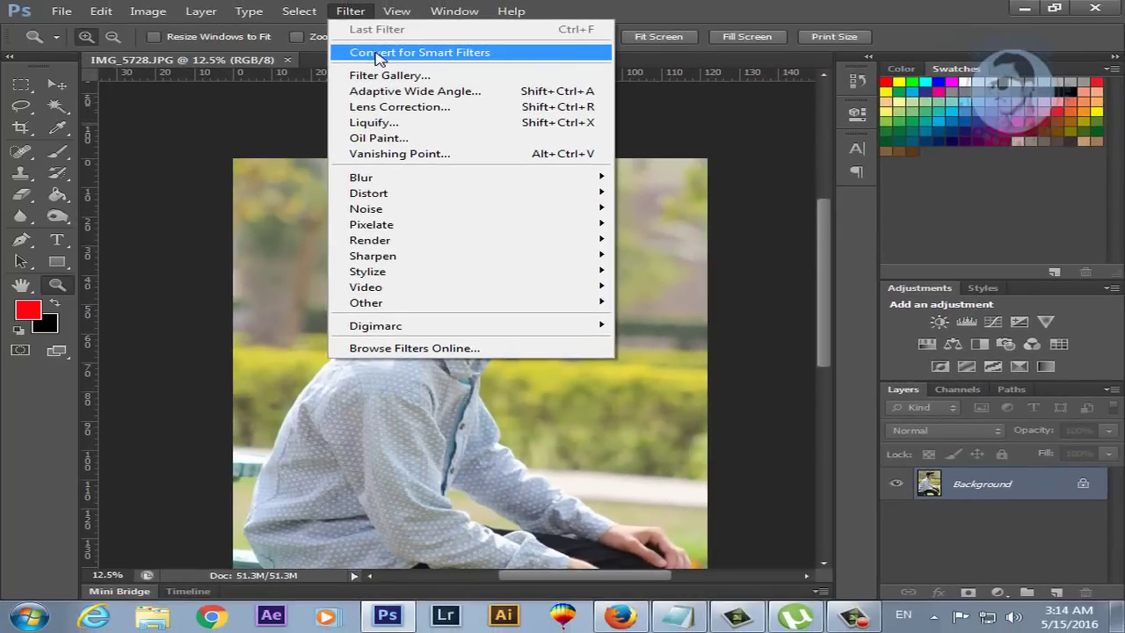
click(378, 52)
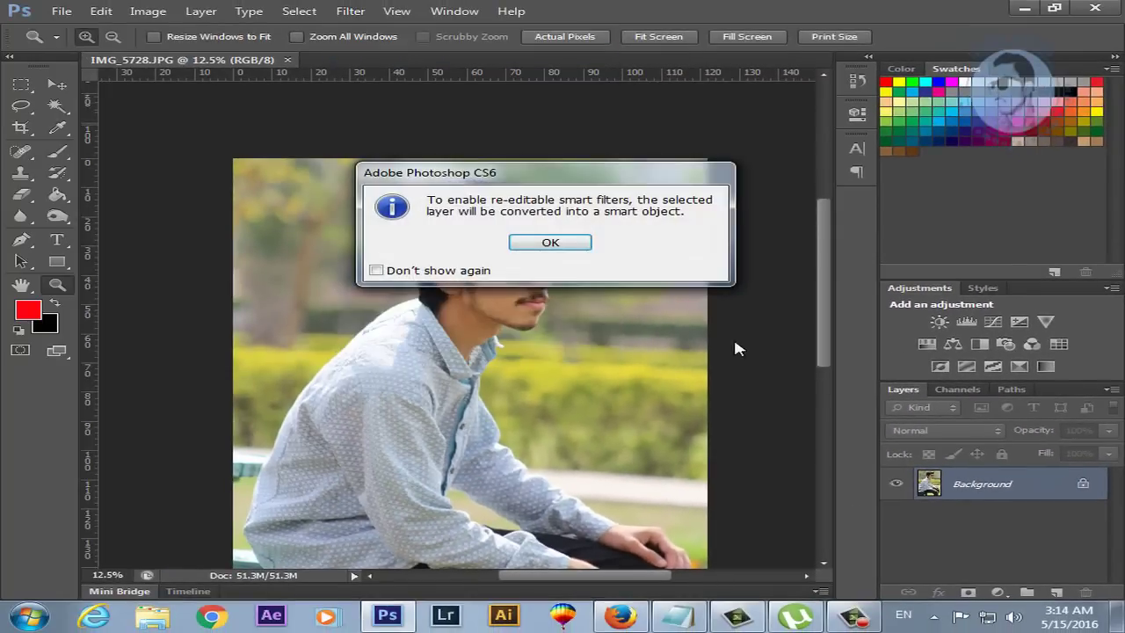
click(551, 247)
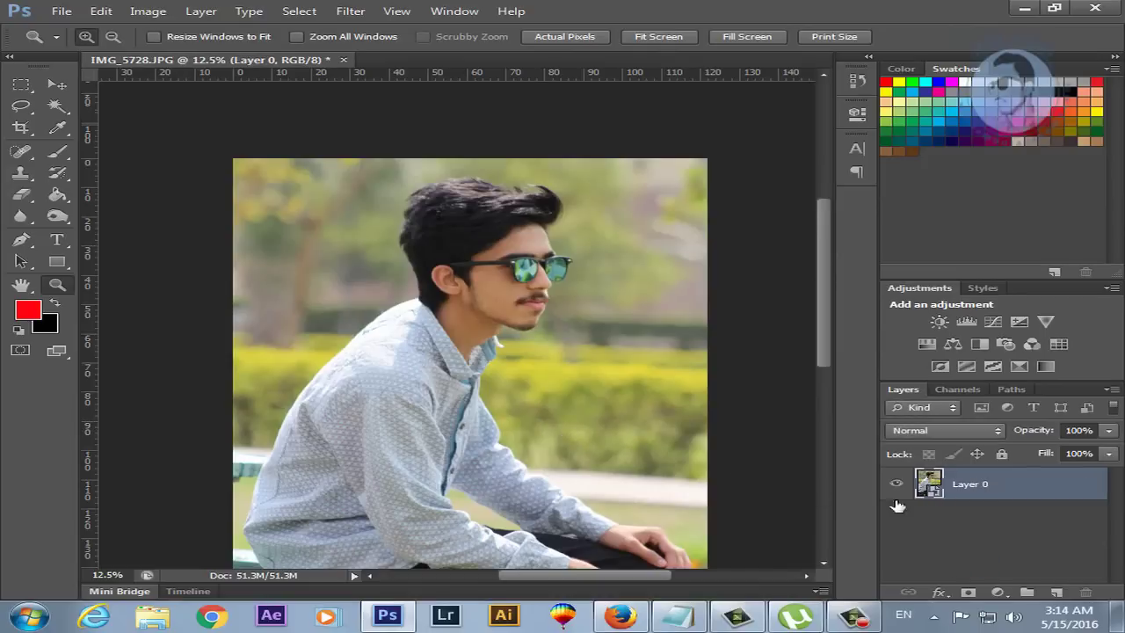
Undo the smart-object conversion and duplicate the Background photo as Layer 1
right_click(987, 499)
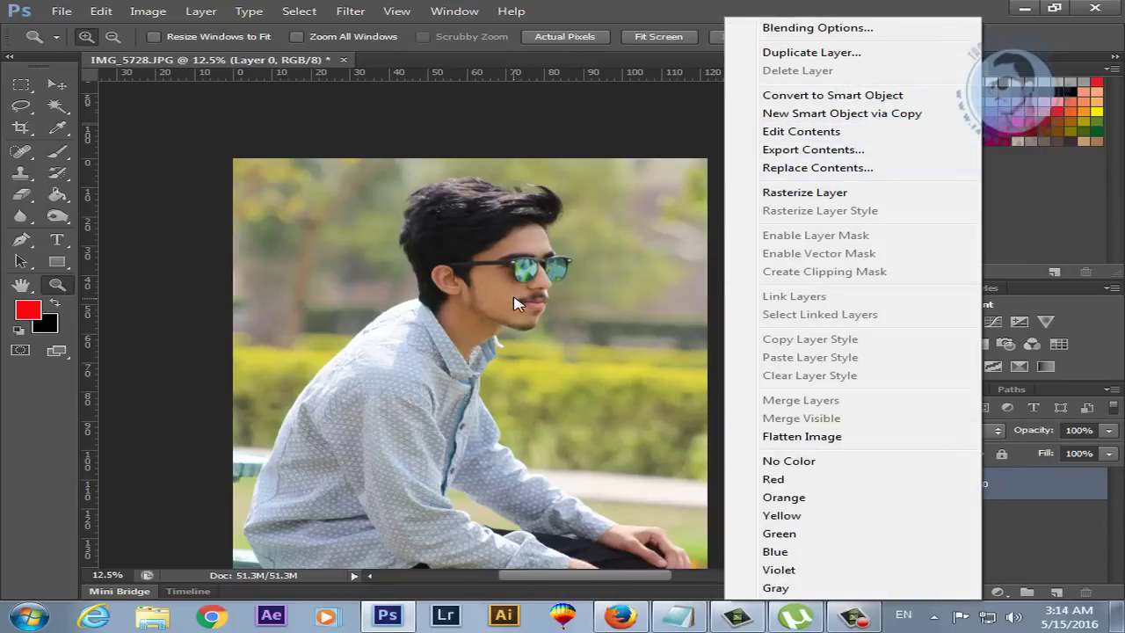
click(639, 121)
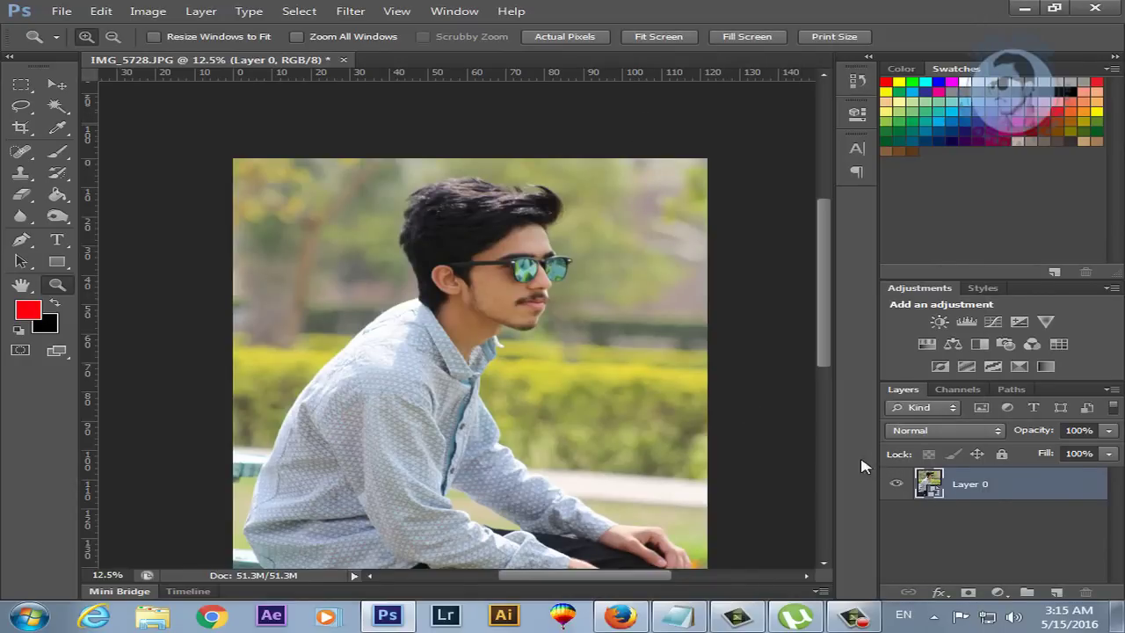
key(ctrl+z)
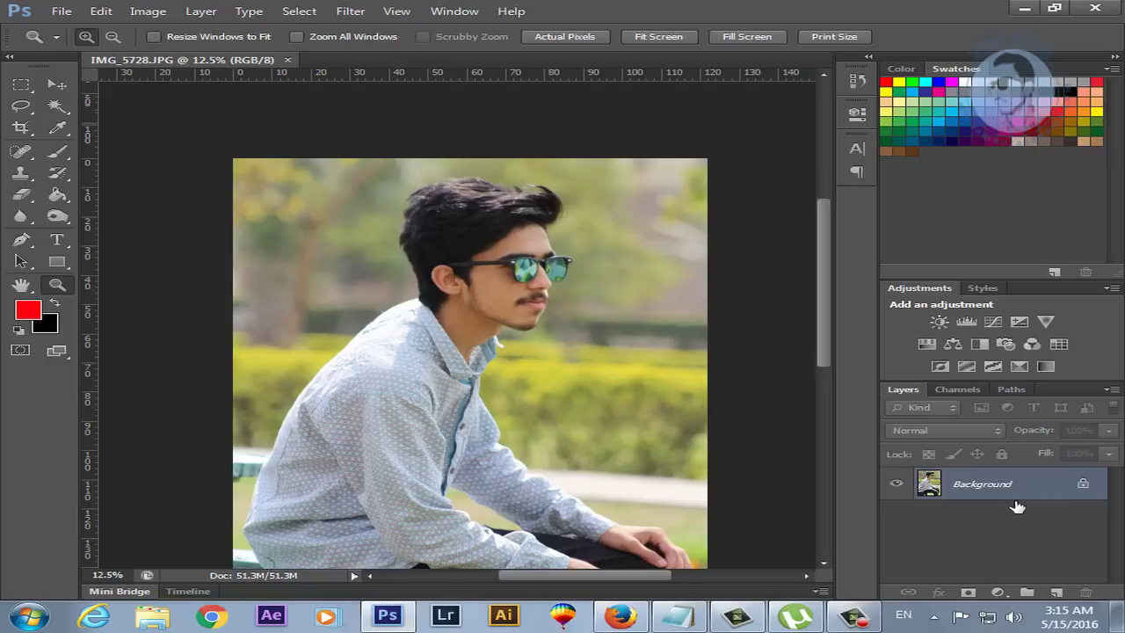
key(ctrl+j)
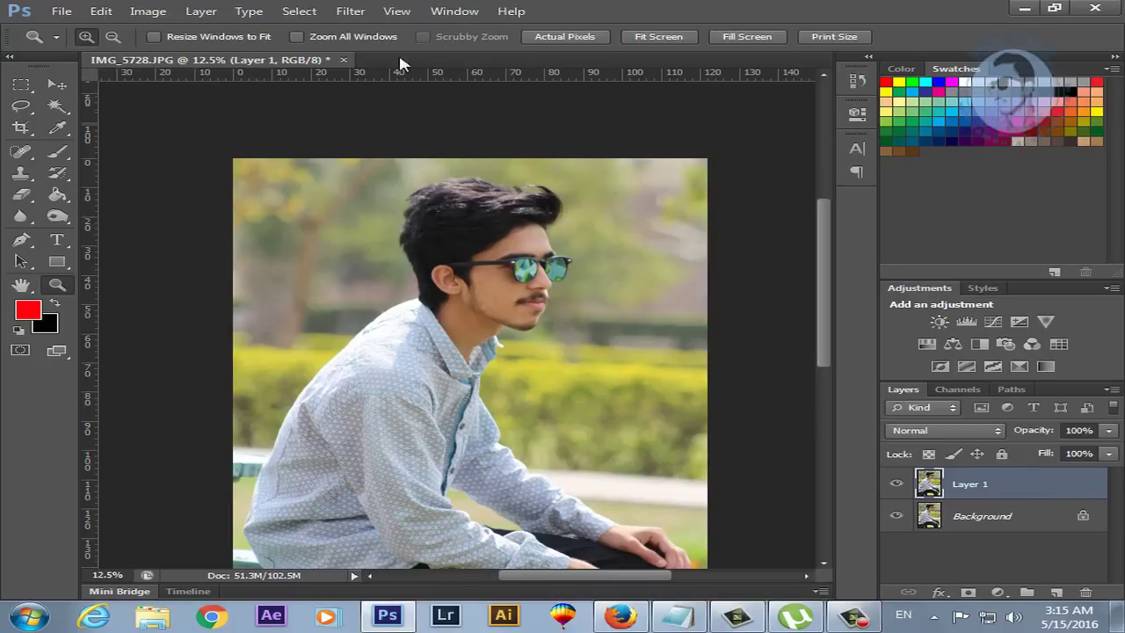
click(352, 13)
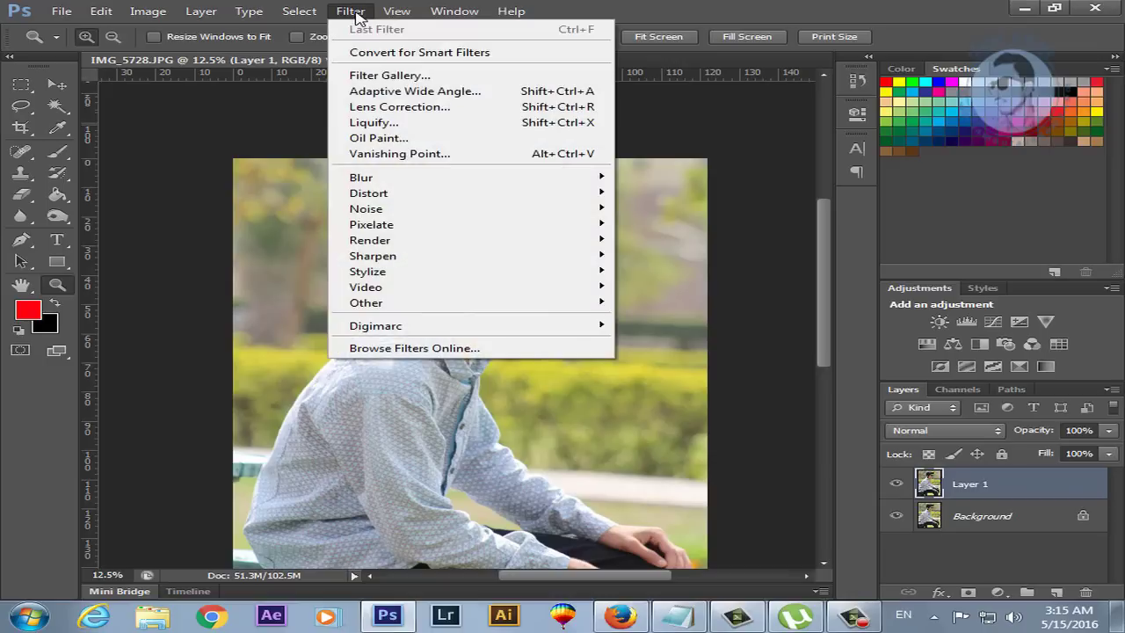
In the Filter Gallery, switch the preview between 50%, actual pixels and fit in view
click(401, 77)
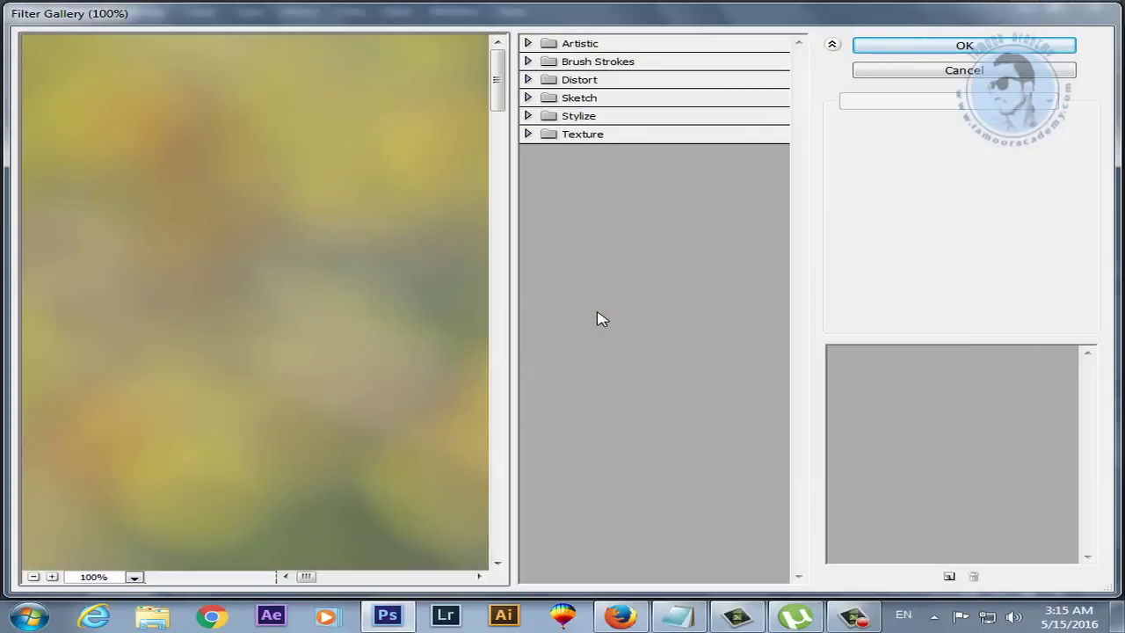
drag(307, 577, 365, 584)
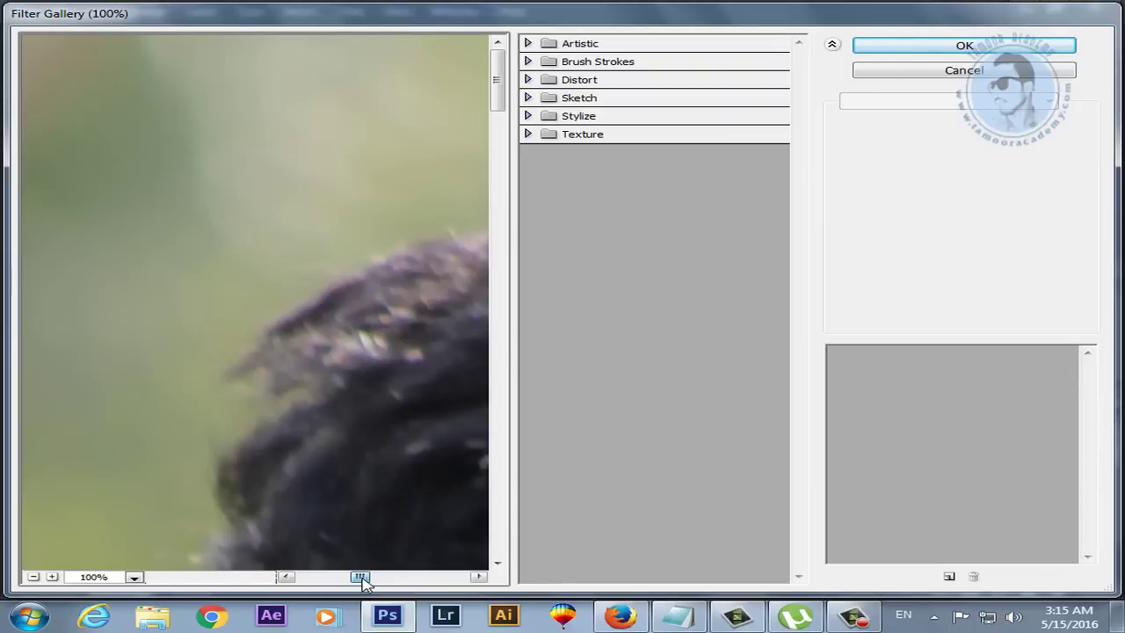
click(135, 578)
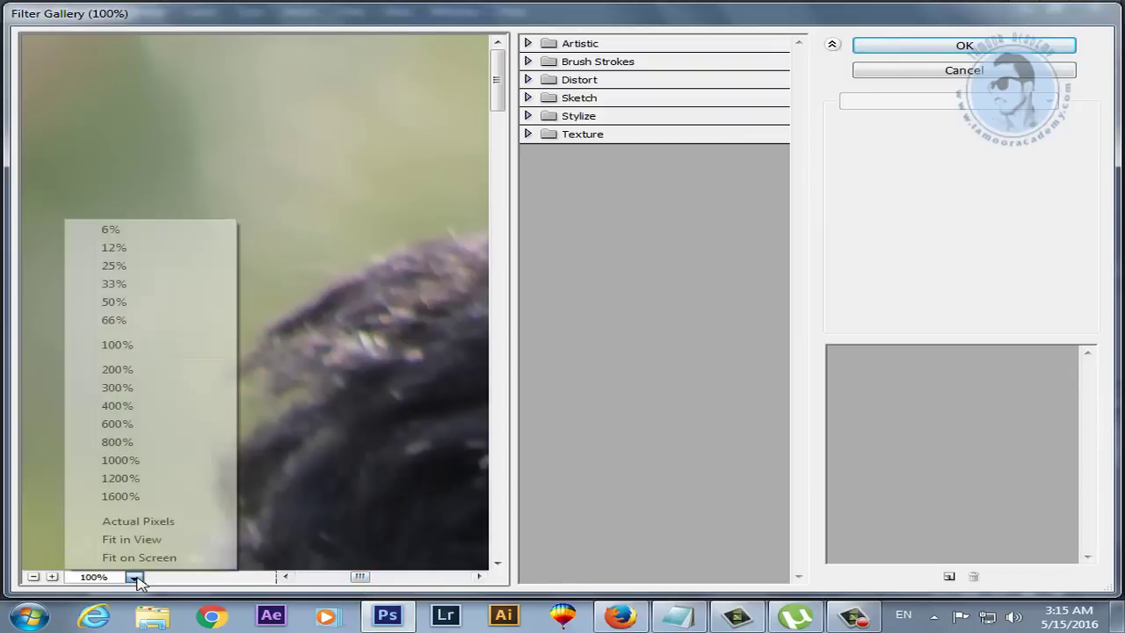
click(152, 304)
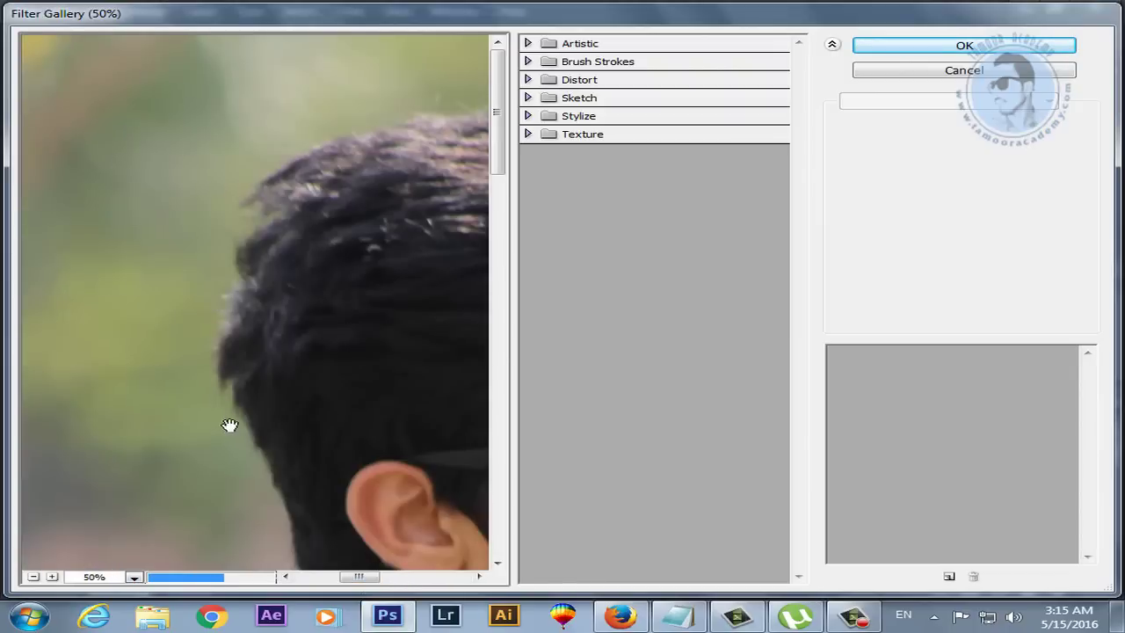
click(135, 578)
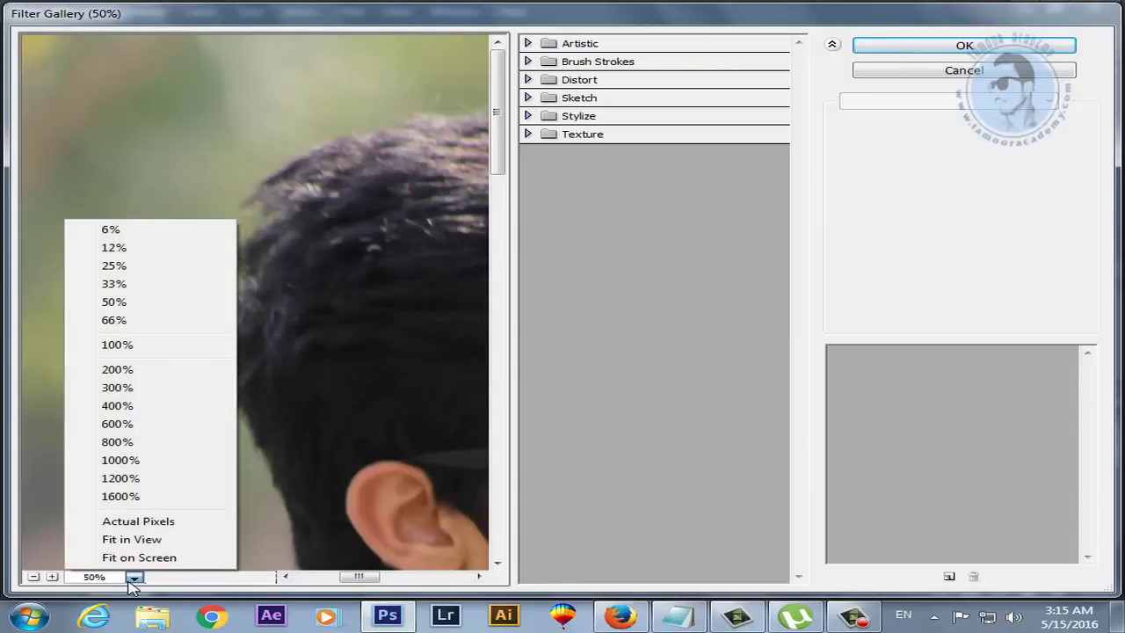
click(171, 526)
click(134, 578)
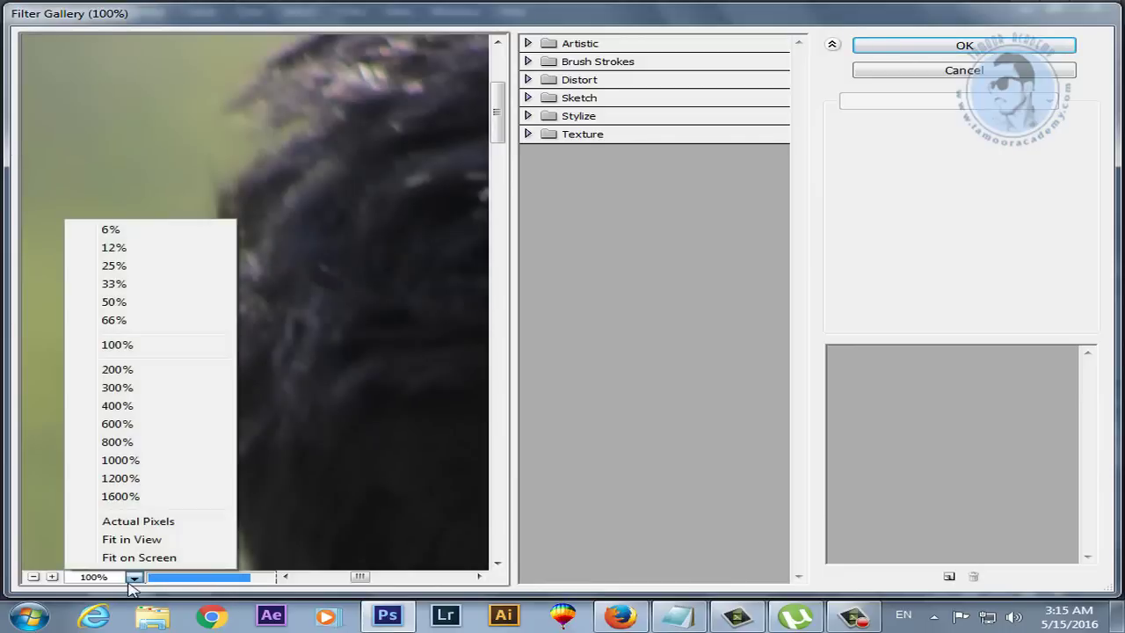
click(161, 540)
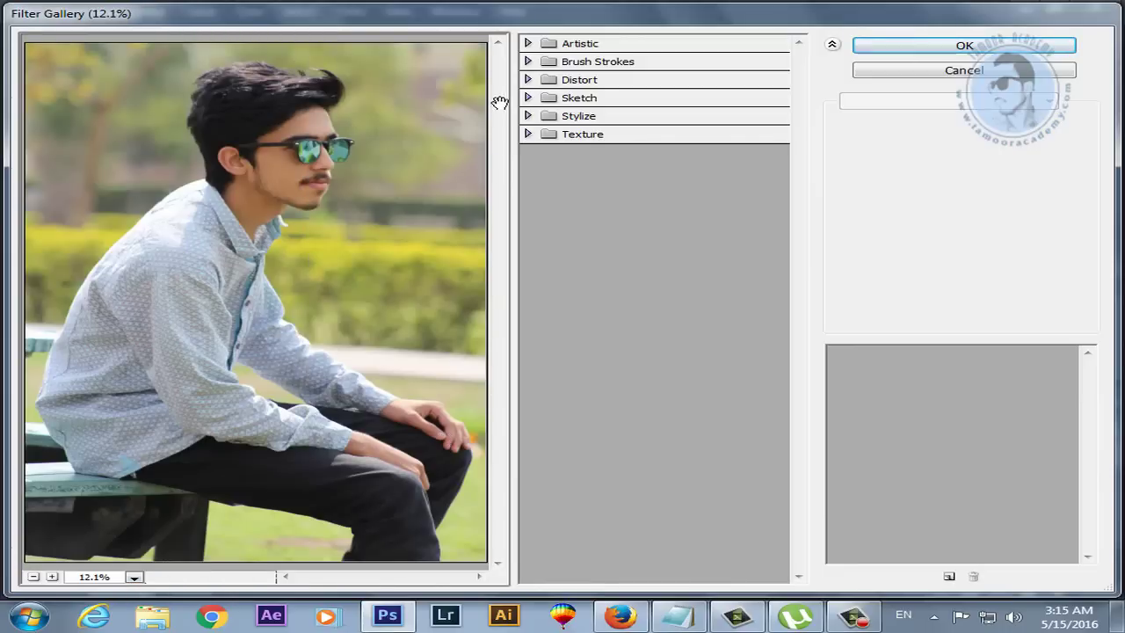
Preview the Artistic Cutout, Film Grain and Paint Daubs filters, then close the gallery unapplied
click(528, 44)
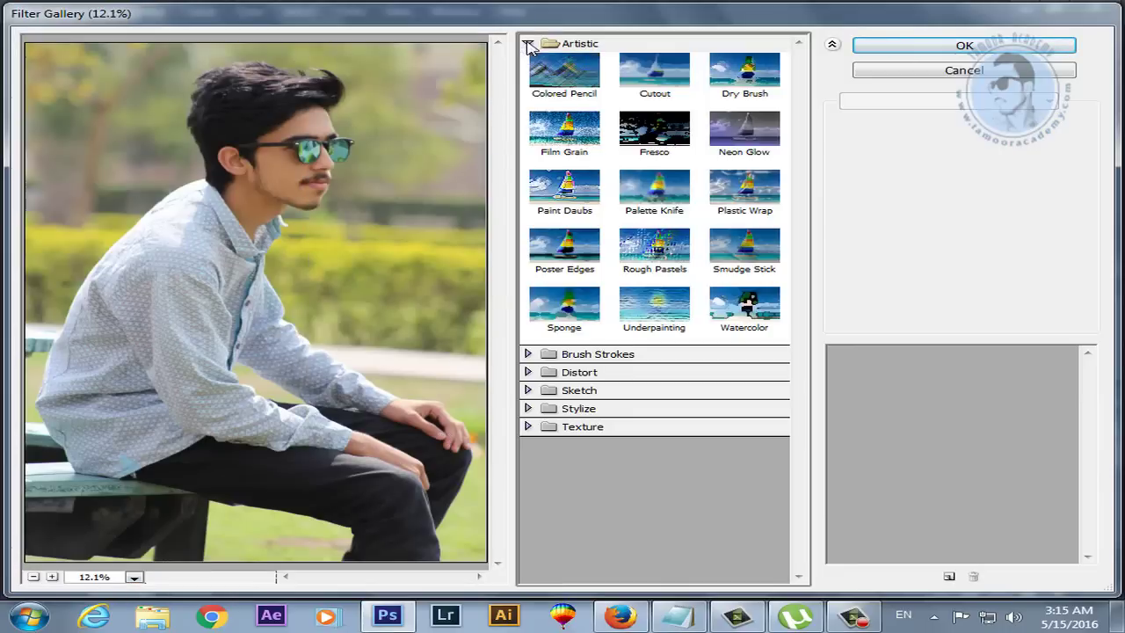
click(650, 80)
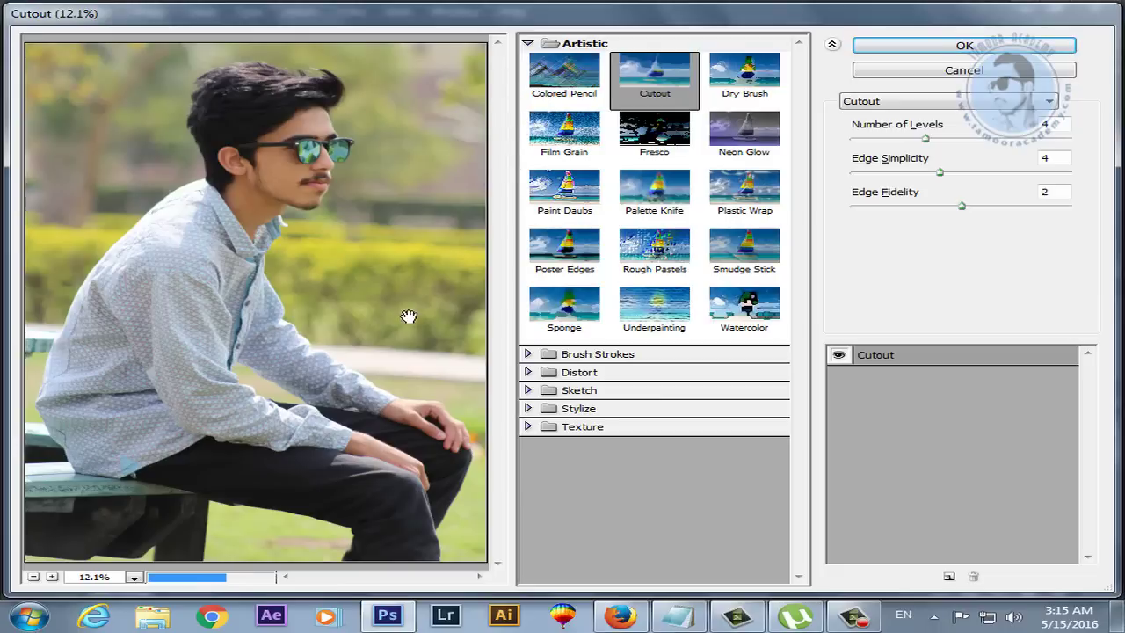
click(562, 141)
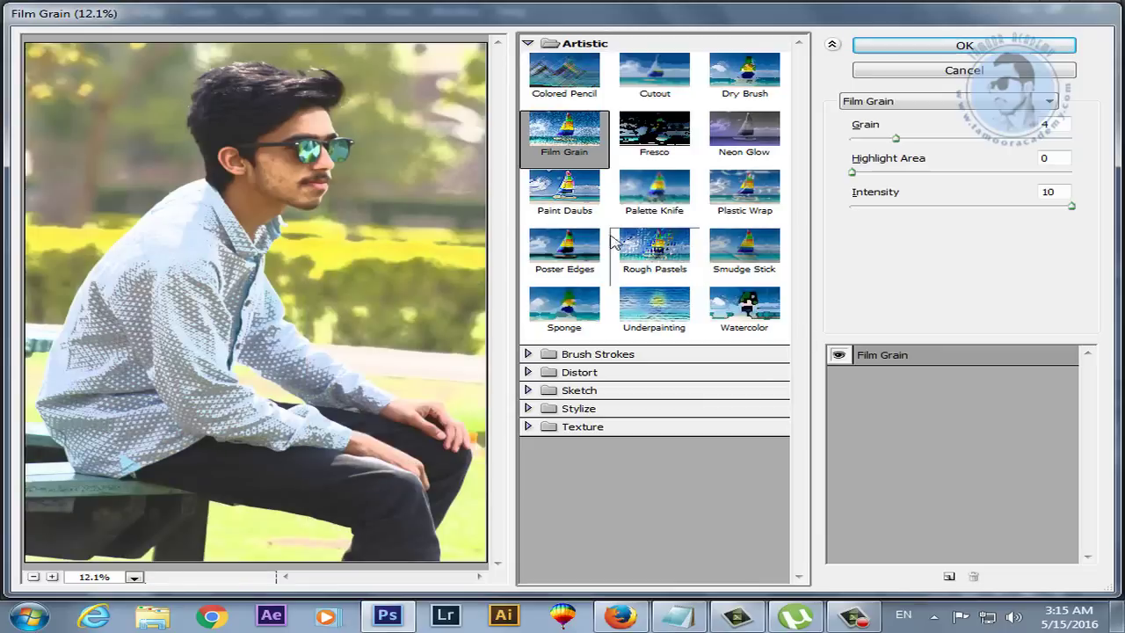
click(567, 220)
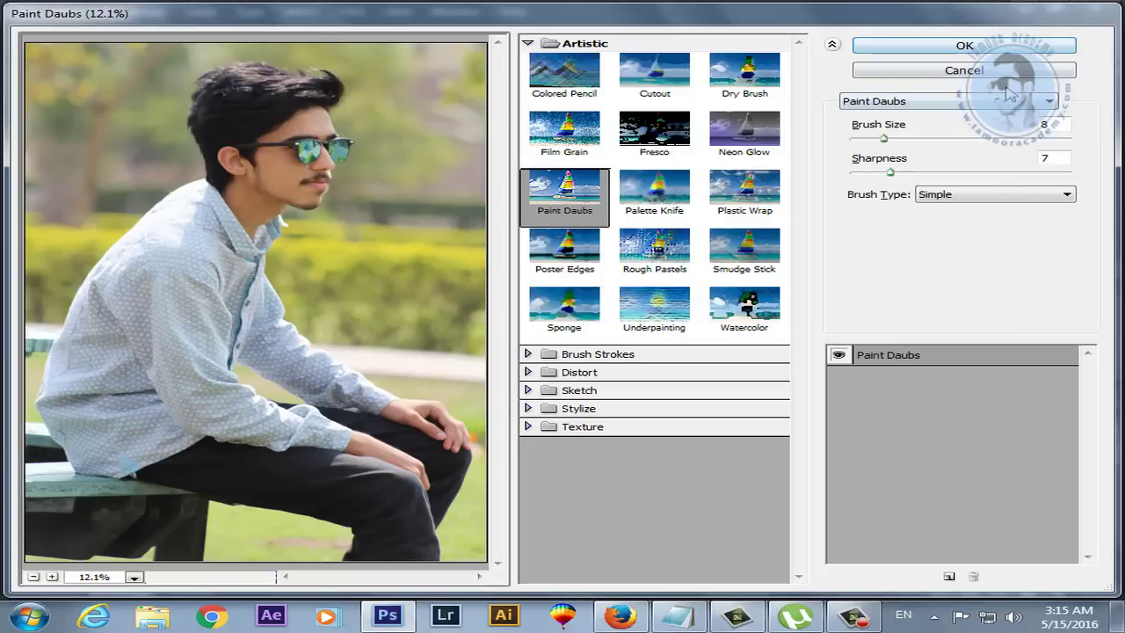
click(965, 46)
click(350, 11)
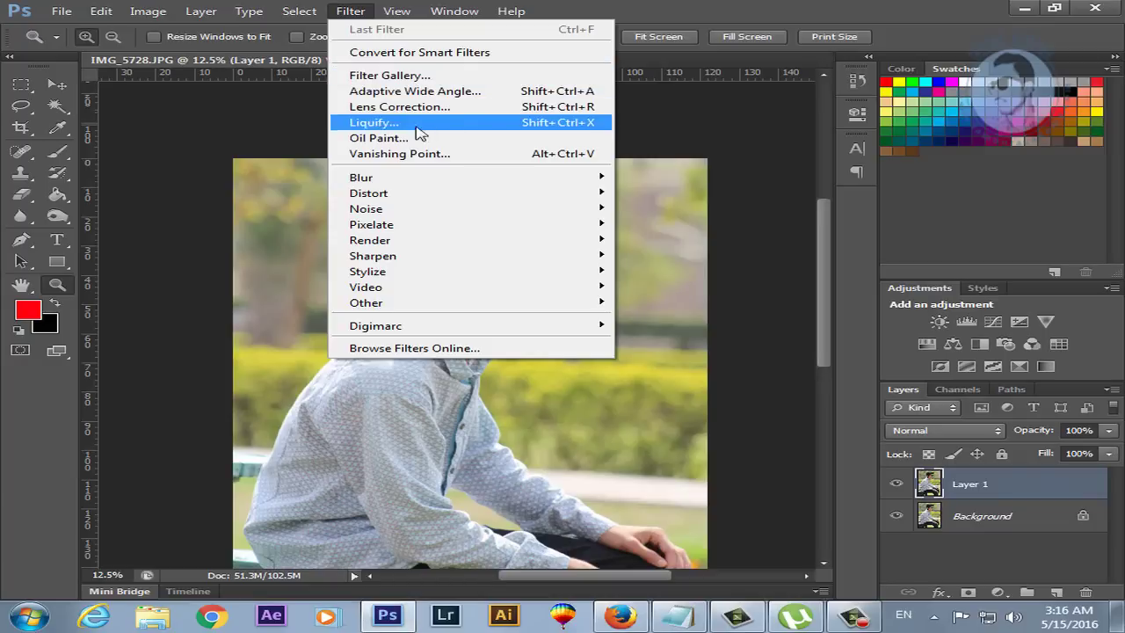
mouse_move(362, 177)
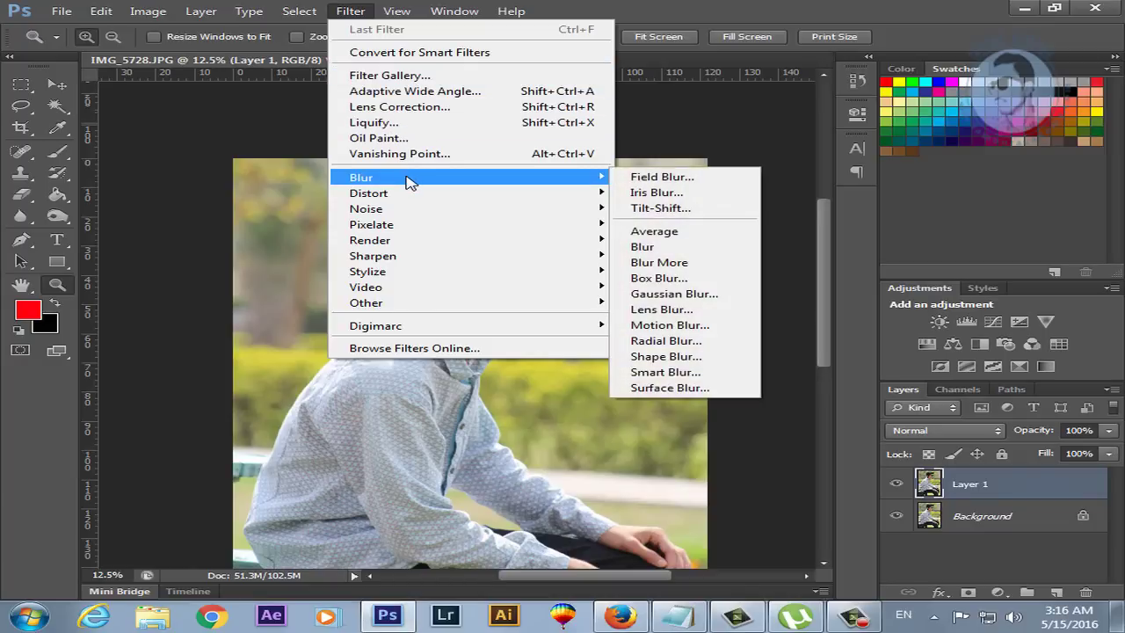
Preview a Field Blur with Light Bokeh 67% and Bokeh Color 69%, then cancel it
click(733, 181)
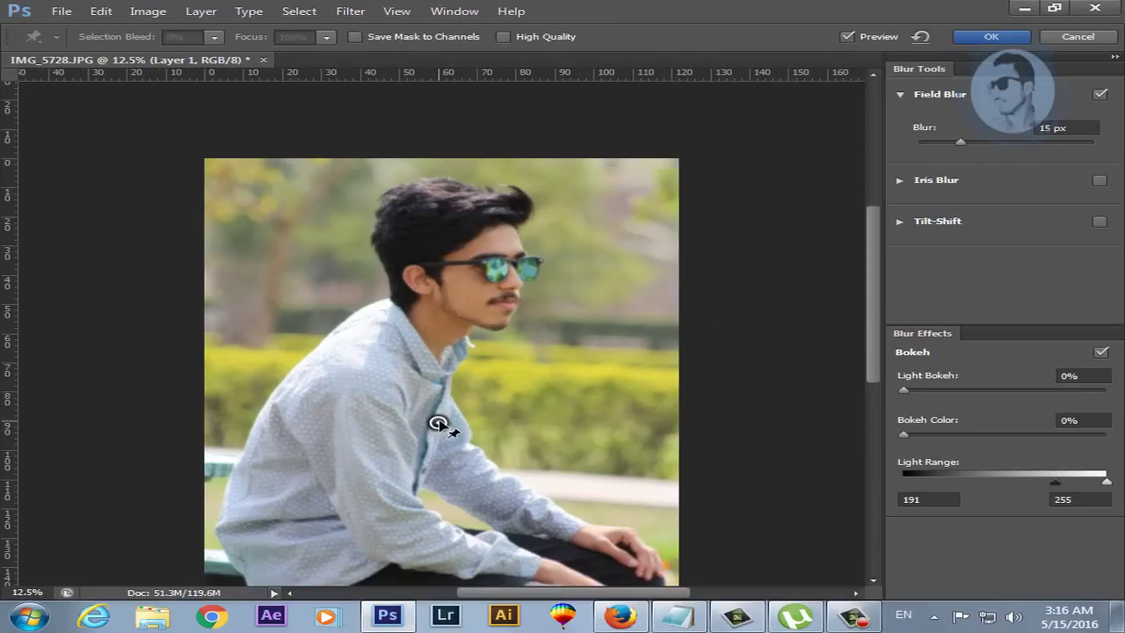
mouse_move(437, 422)
mouse_down()
mouse_move(489, 291)
mouse_move(459, 278)
mouse_move(281, 321)
mouse_move(374, 405)
mouse_up()
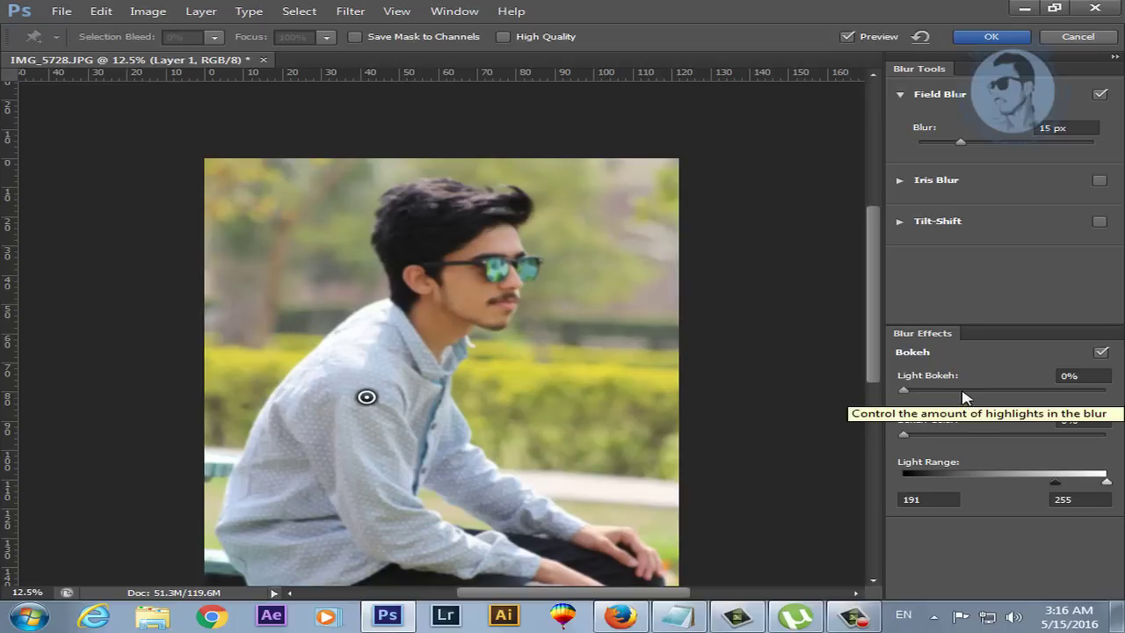
drag(963, 391, 993, 392)
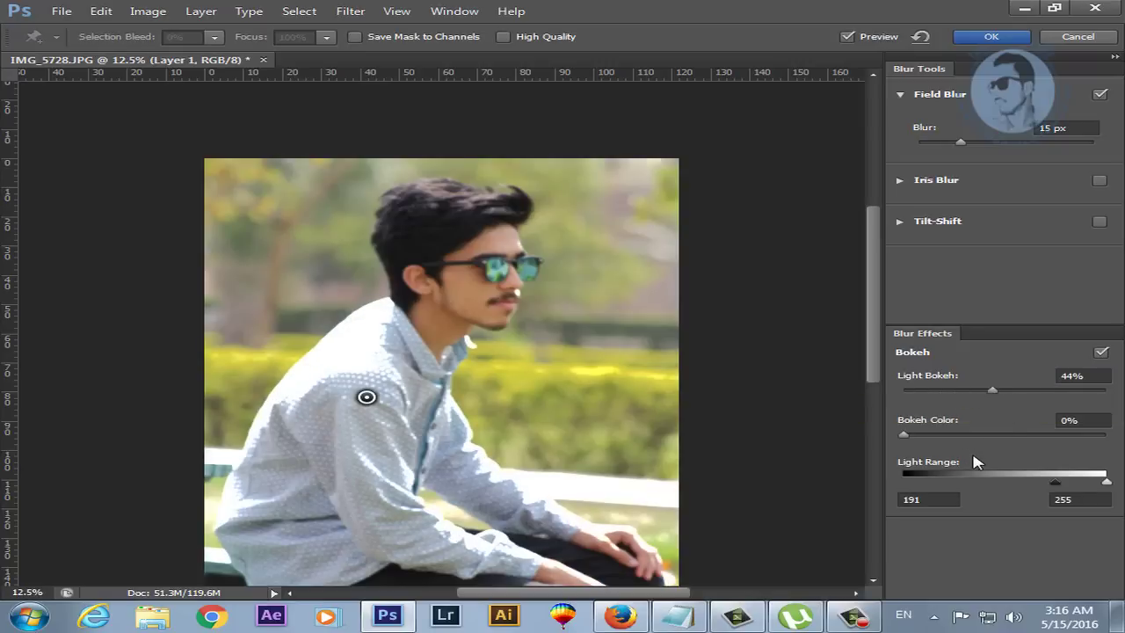
drag(967, 435, 1000, 434)
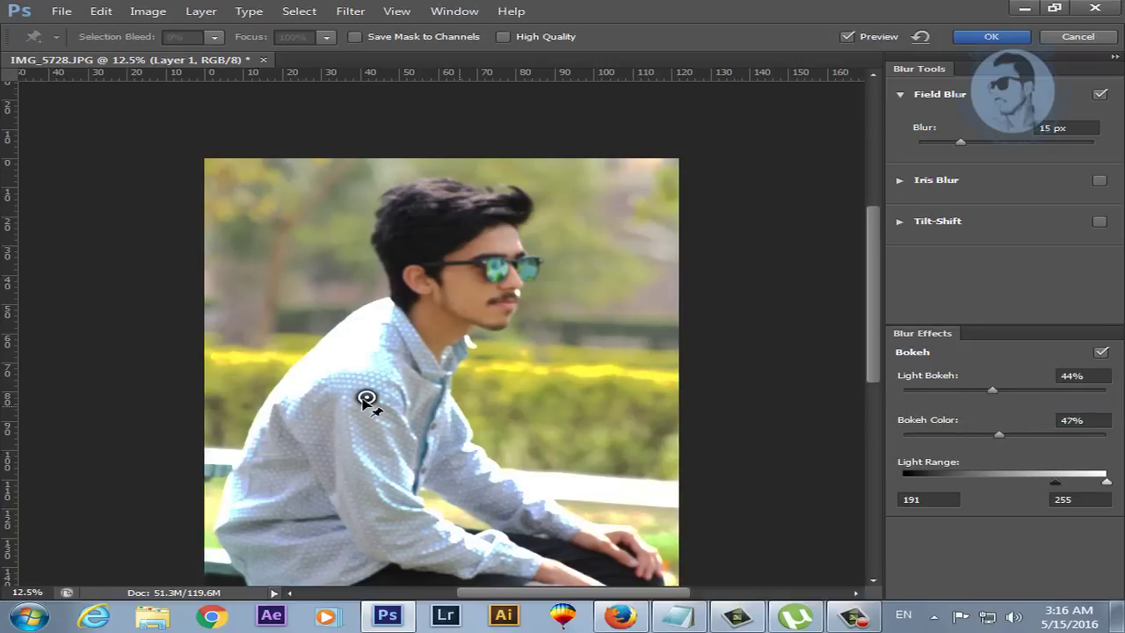
drag(368, 406, 486, 304)
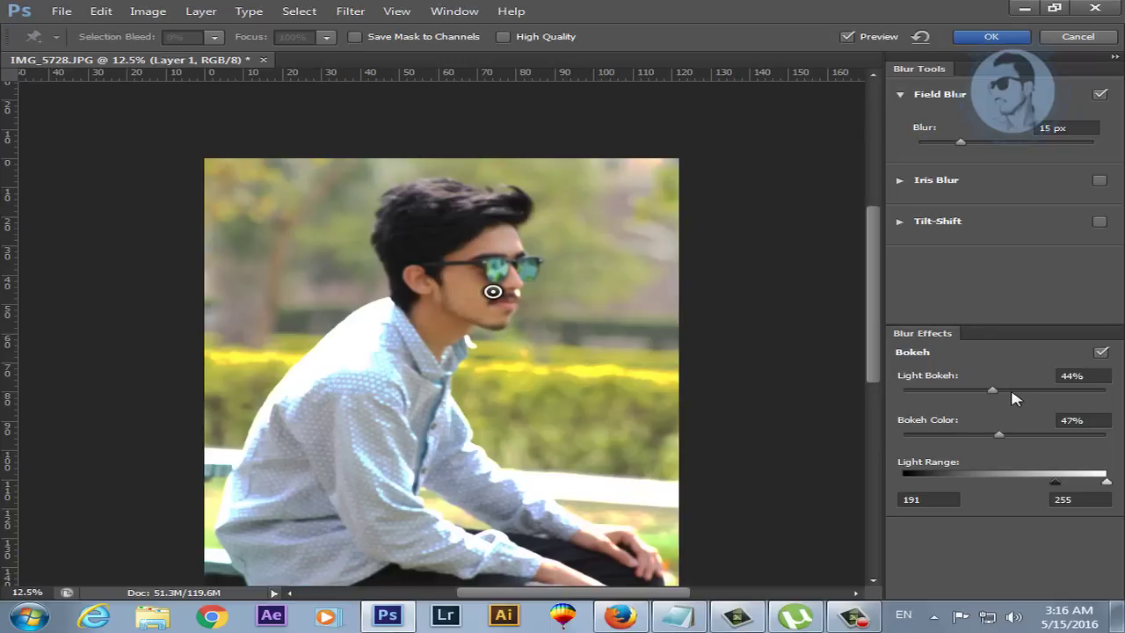
drag(1012, 393, 1033, 393)
drag(1011, 435, 1017, 440)
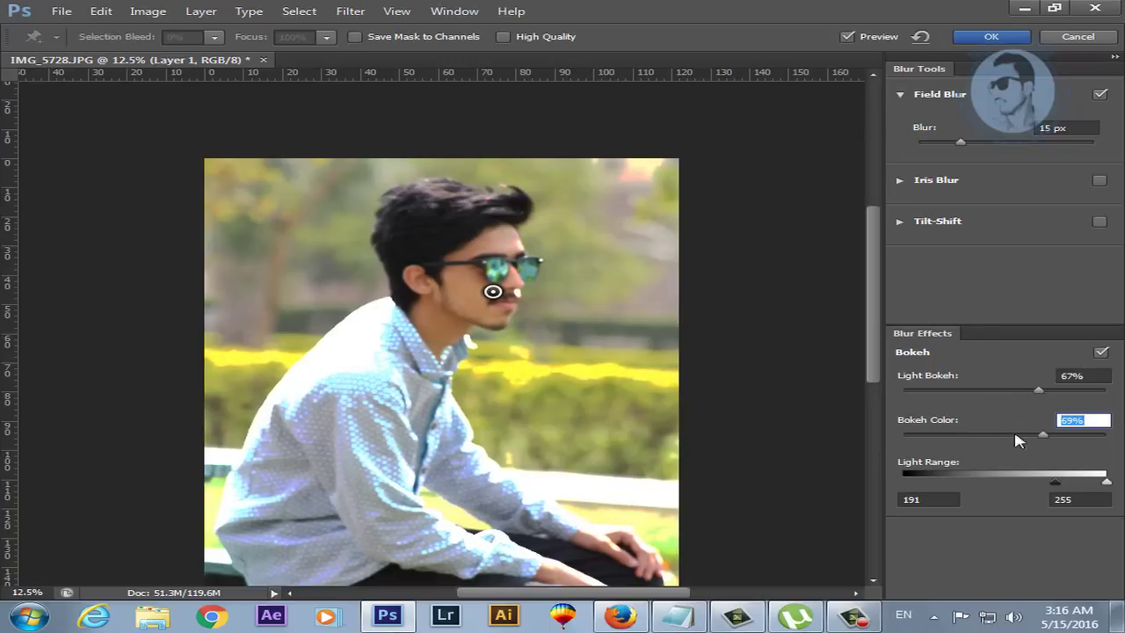
drag(493, 292, 397, 335)
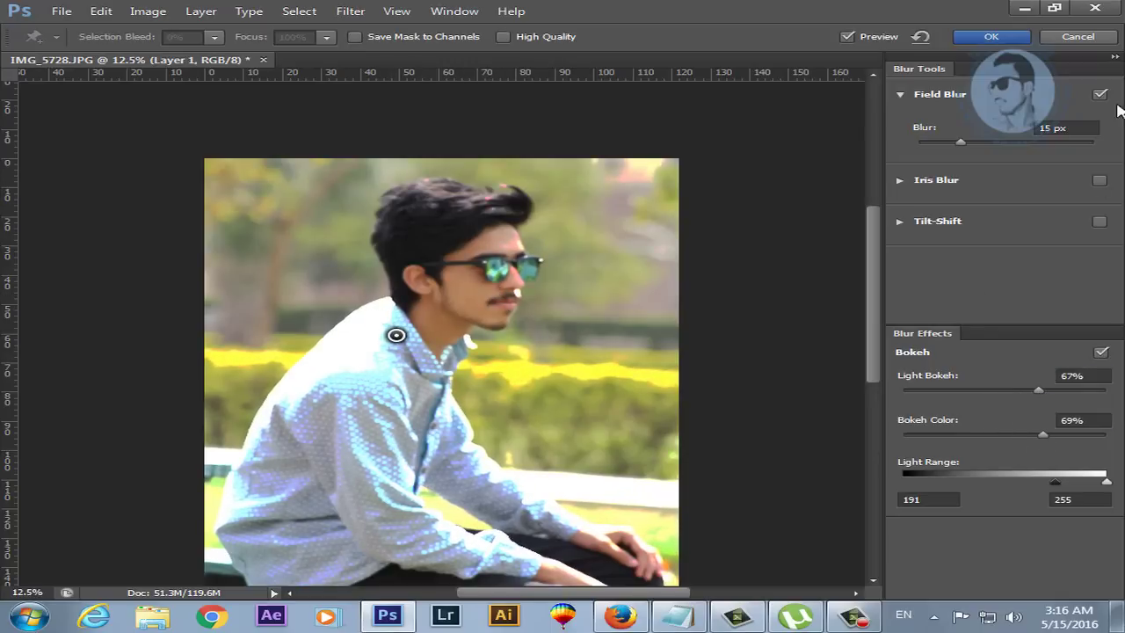
click(1087, 40)
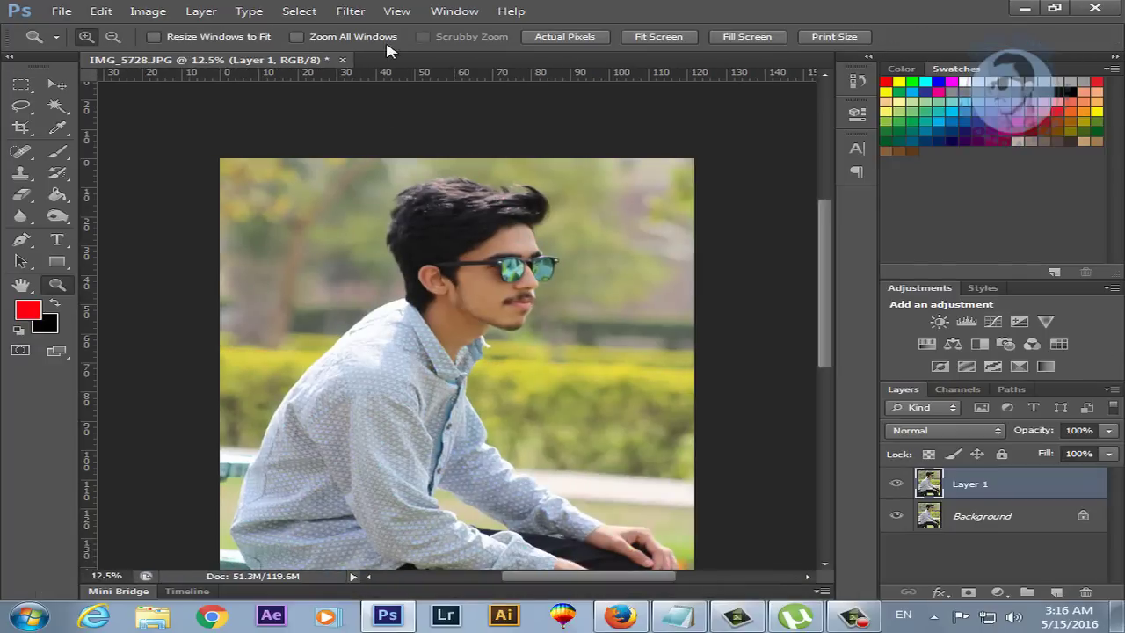
Bring up the Gaussian Blur dialog at a 6.1-pixel radius and move it aside
click(350, 10)
mouse_move(361, 177)
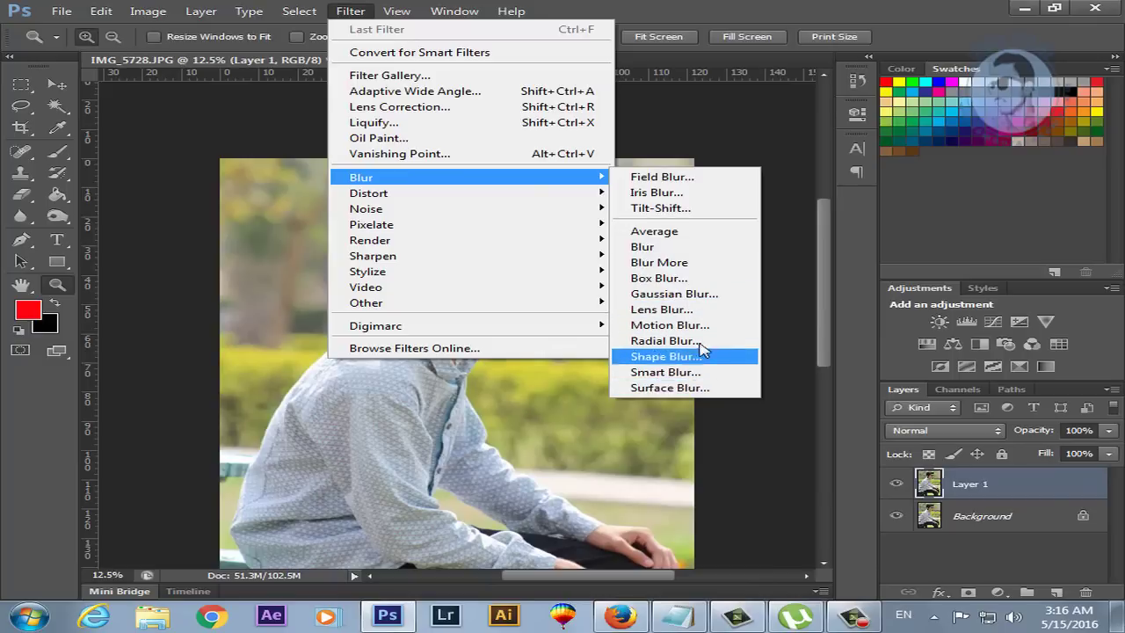
click(674, 294)
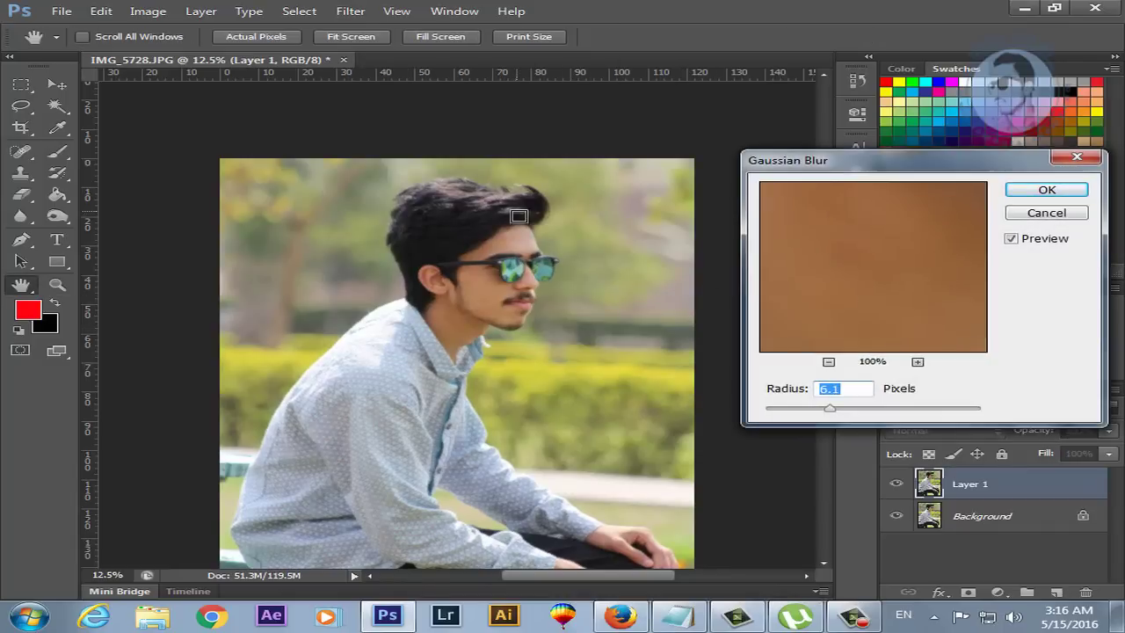
drag(897, 164, 795, 151)
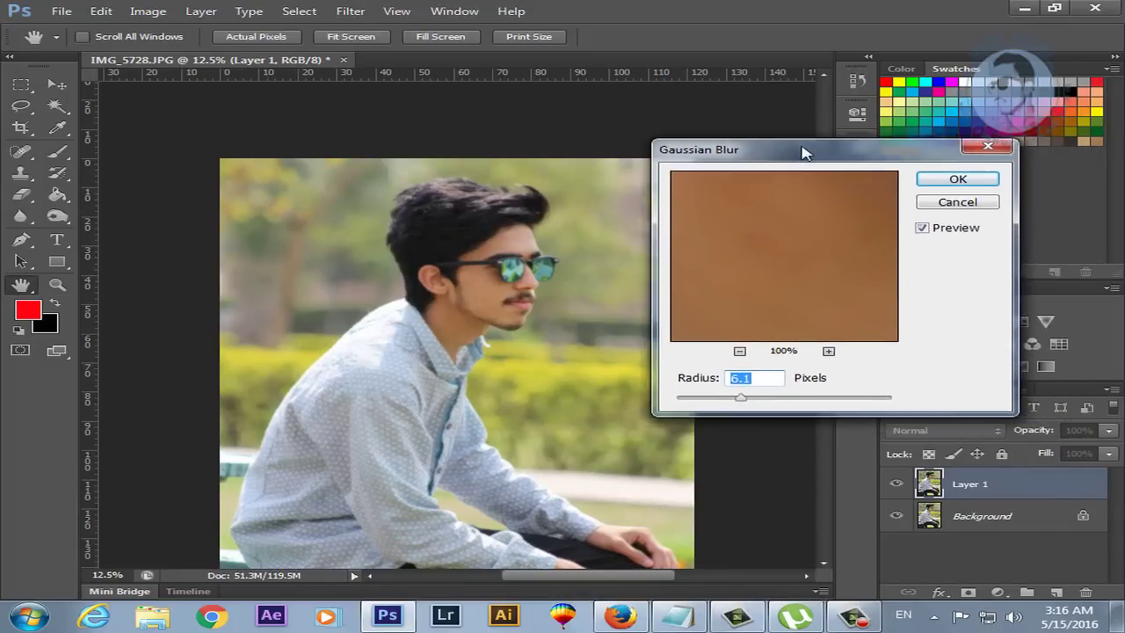
Cancel the Gaussian Blur, zoom in, and lasso-select the top of the man's hair
click(933, 202)
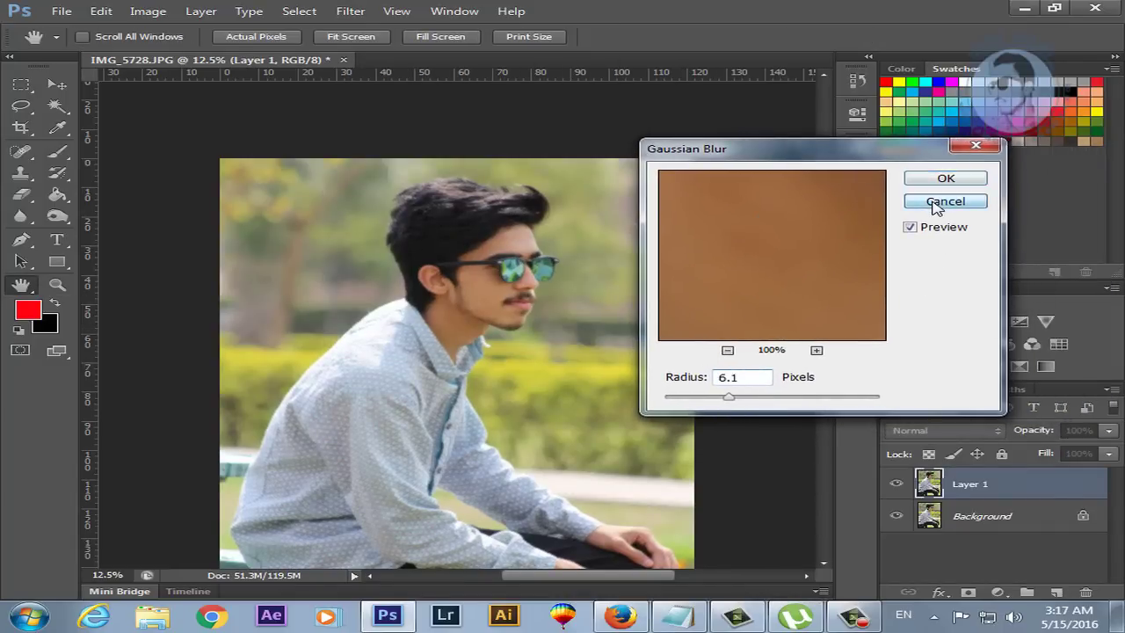
click(517, 356)
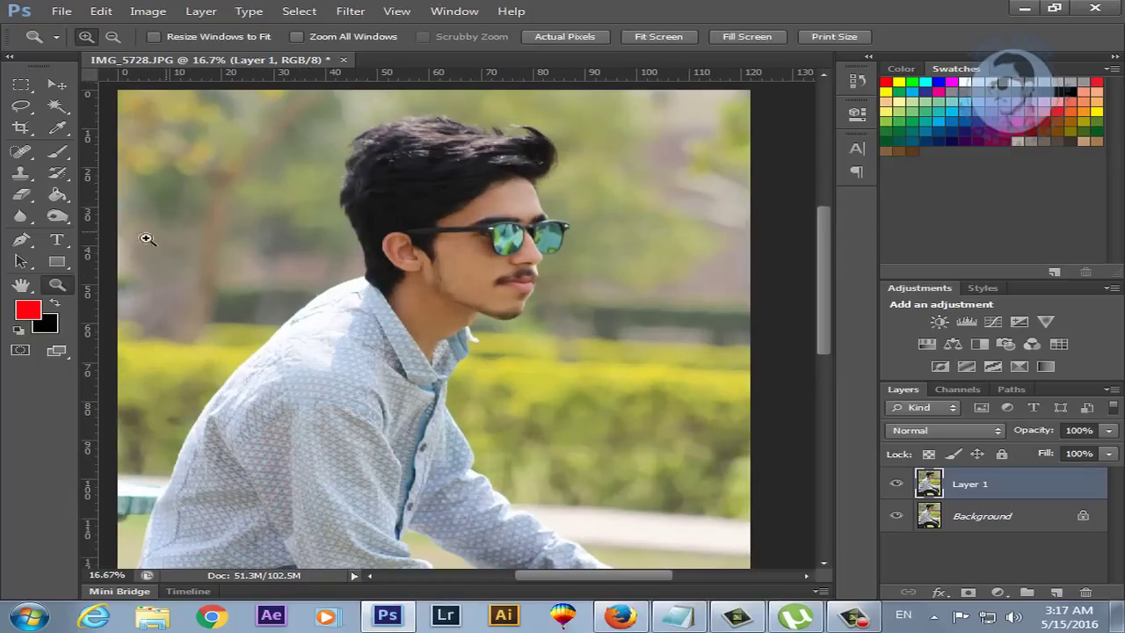
click(19, 107)
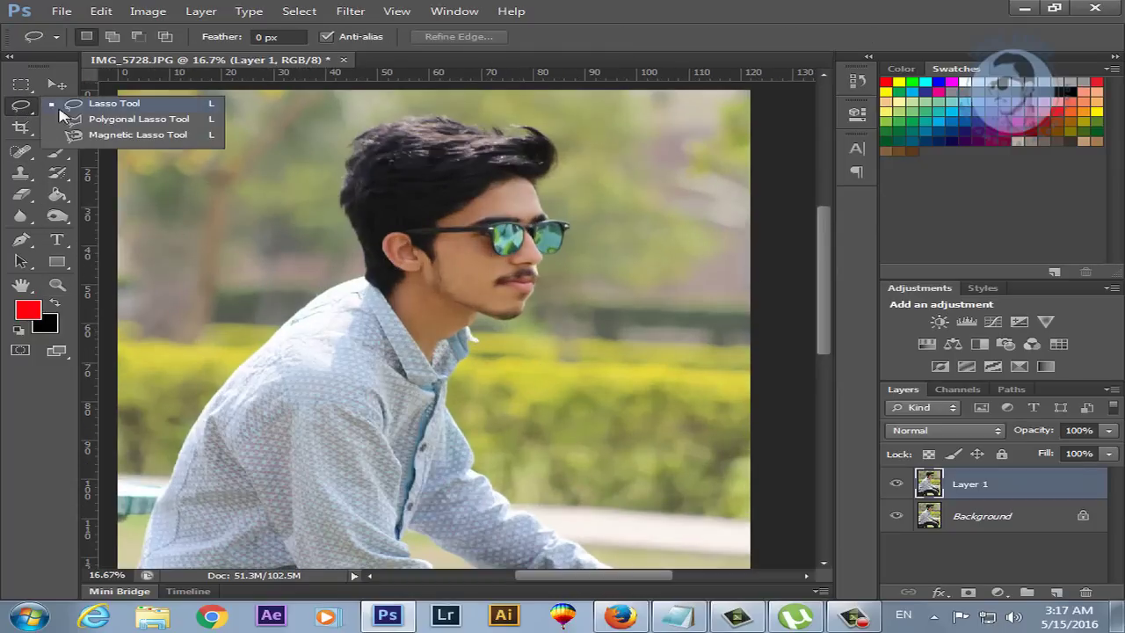
click(60, 108)
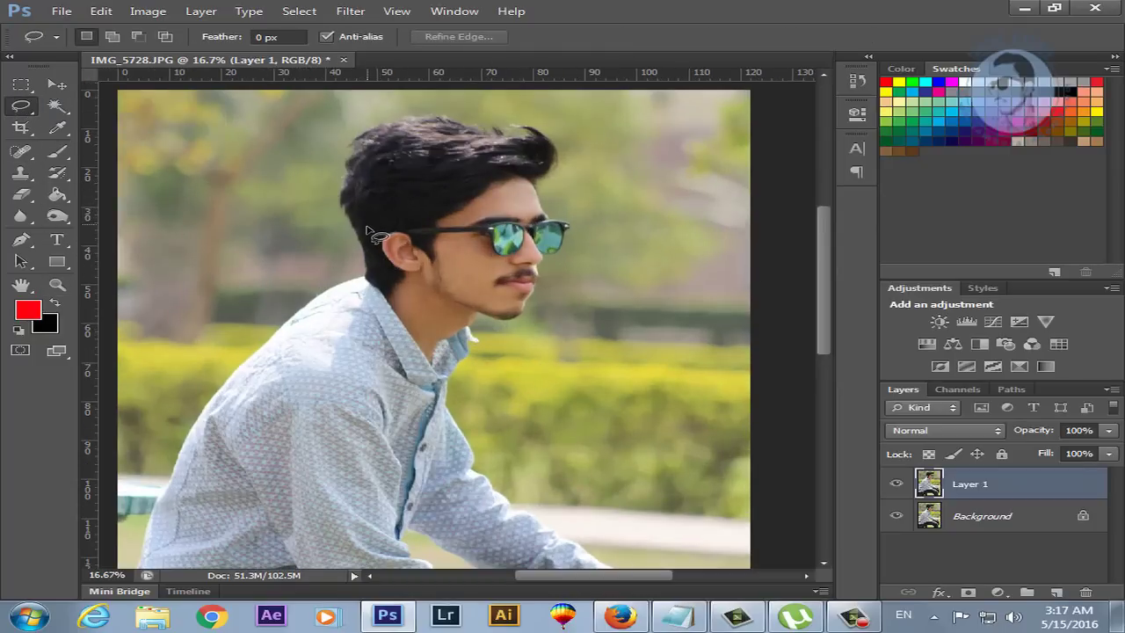
mouse_move(447, 188)
mouse_down()
mouse_move(506, 121)
mouse_move(466, 197)
mouse_up()
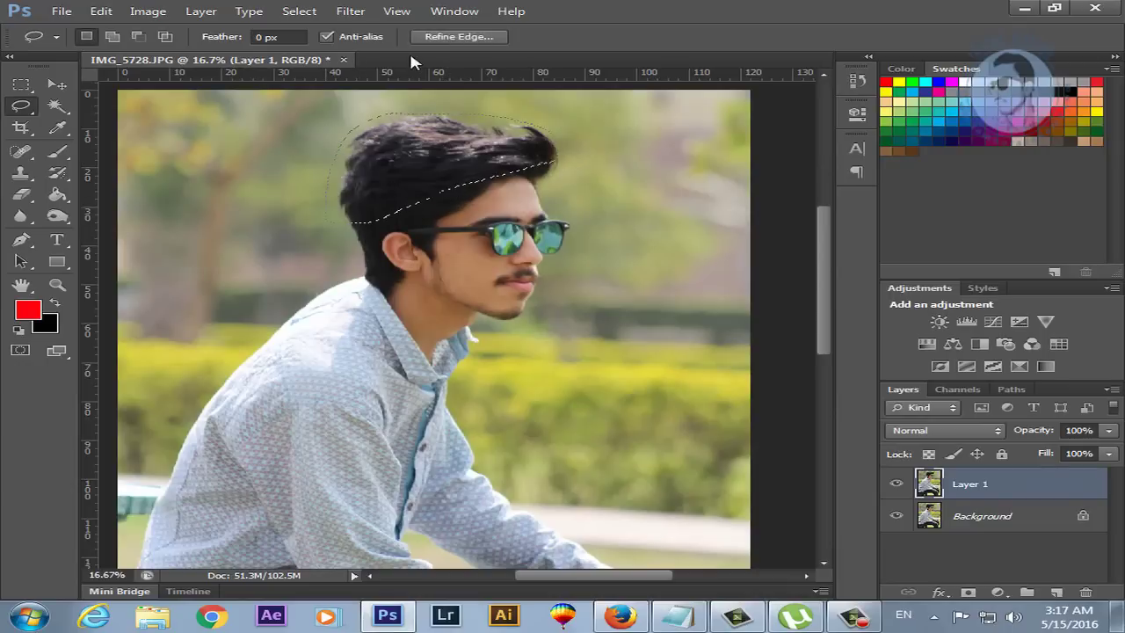
Apply a 36-pixel Gaussian Blur to the selected hair
click(350, 11)
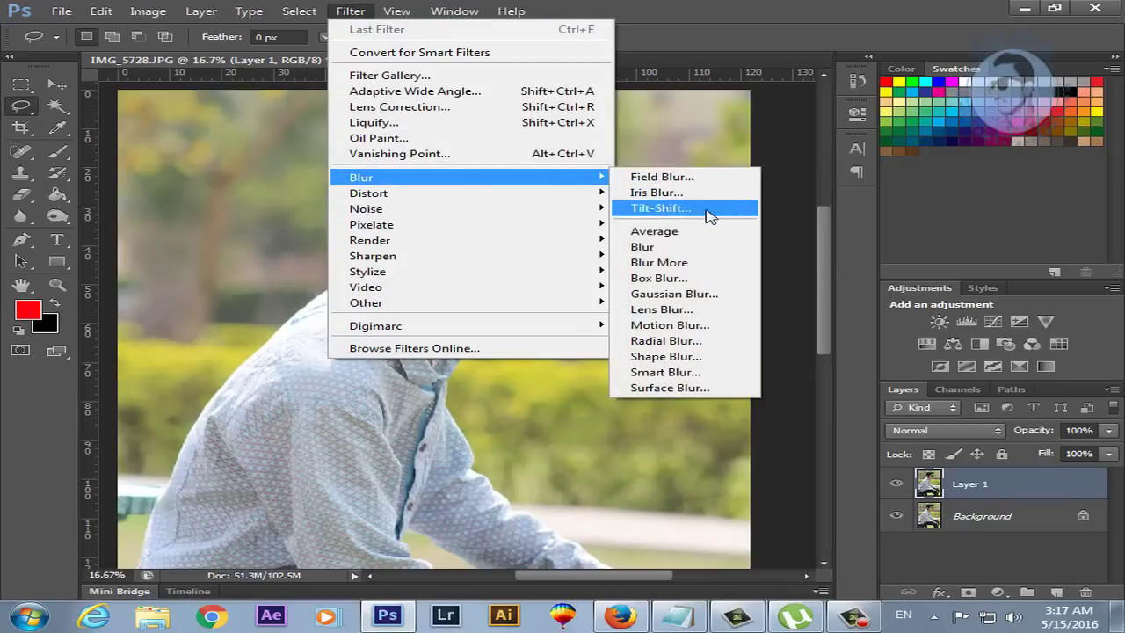
click(678, 294)
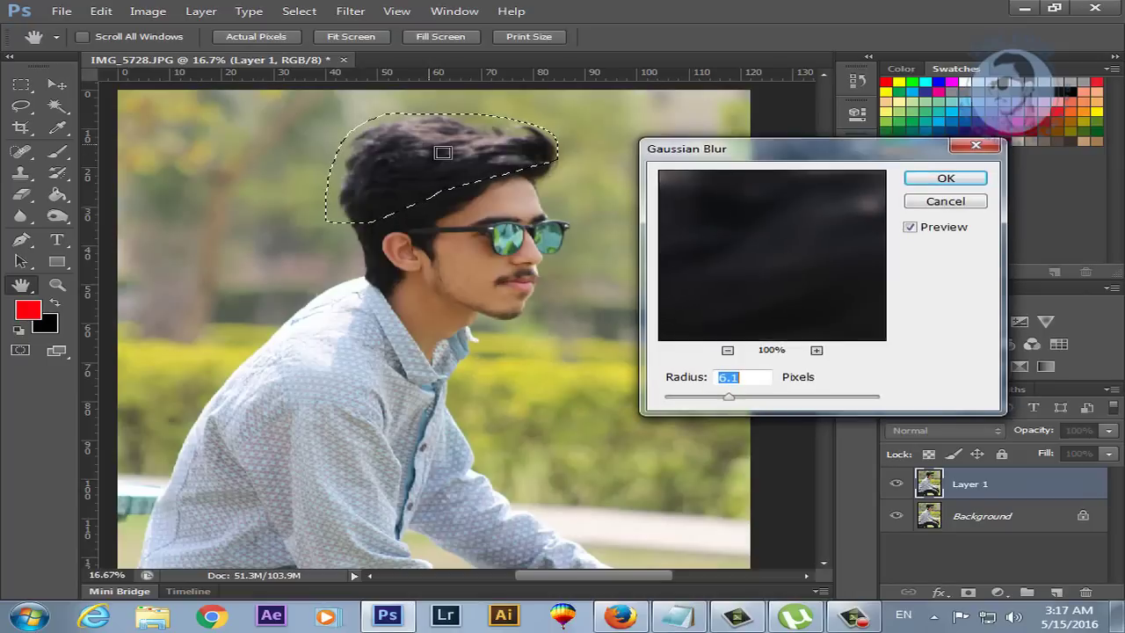
drag(730, 398, 802, 399)
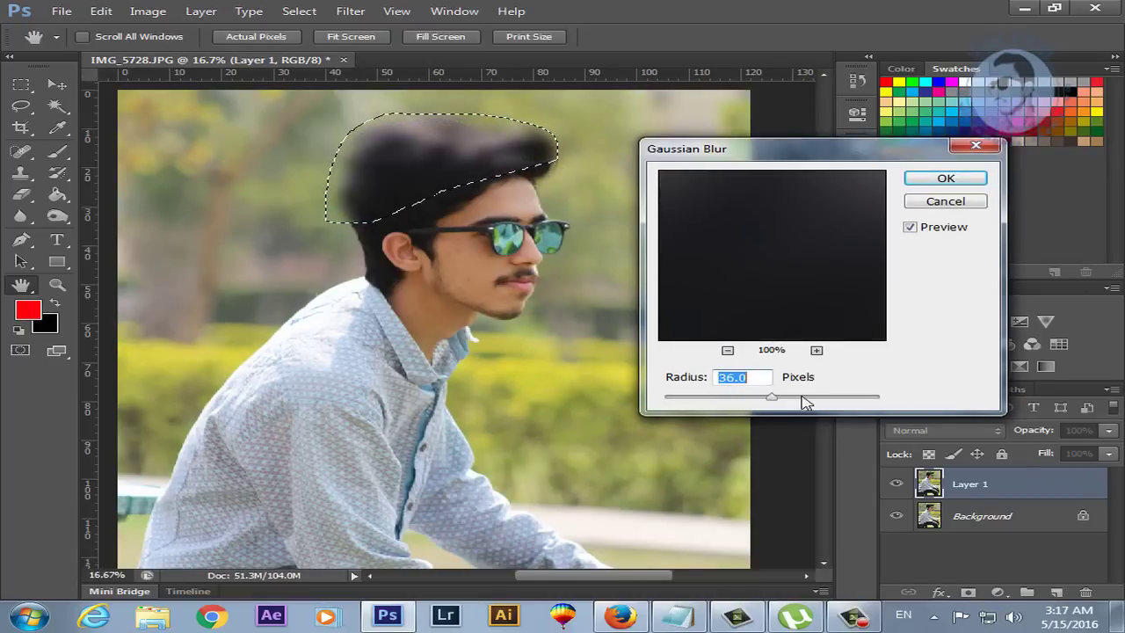
click(942, 180)
Undo the hair blur and clear the hair selection
key(ctrl+d)
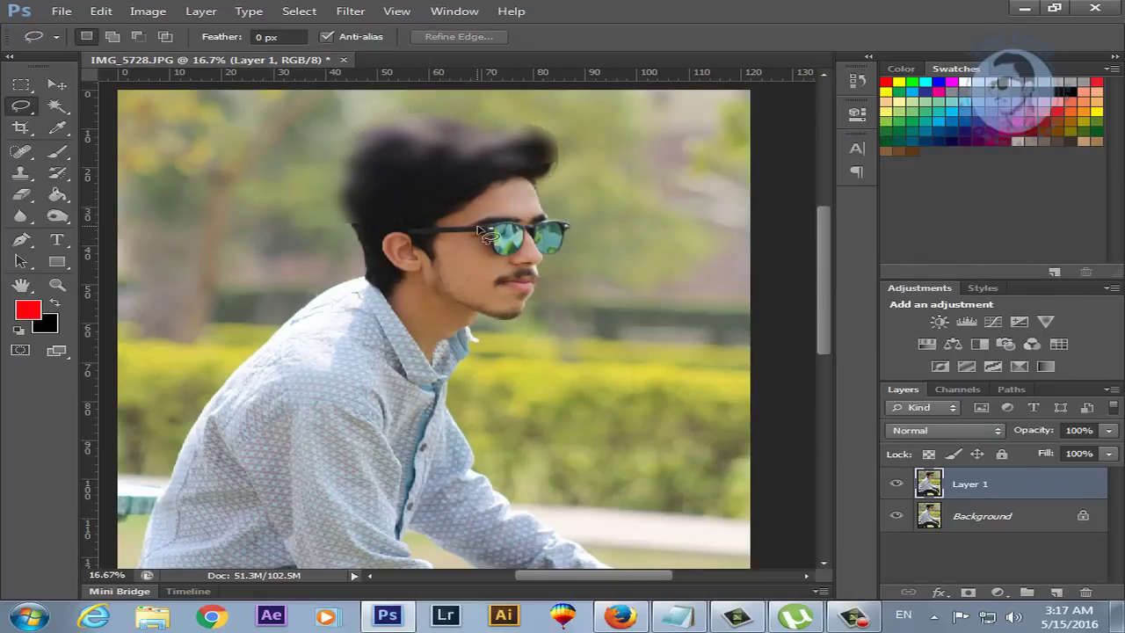
key(ctrl+alt+z)
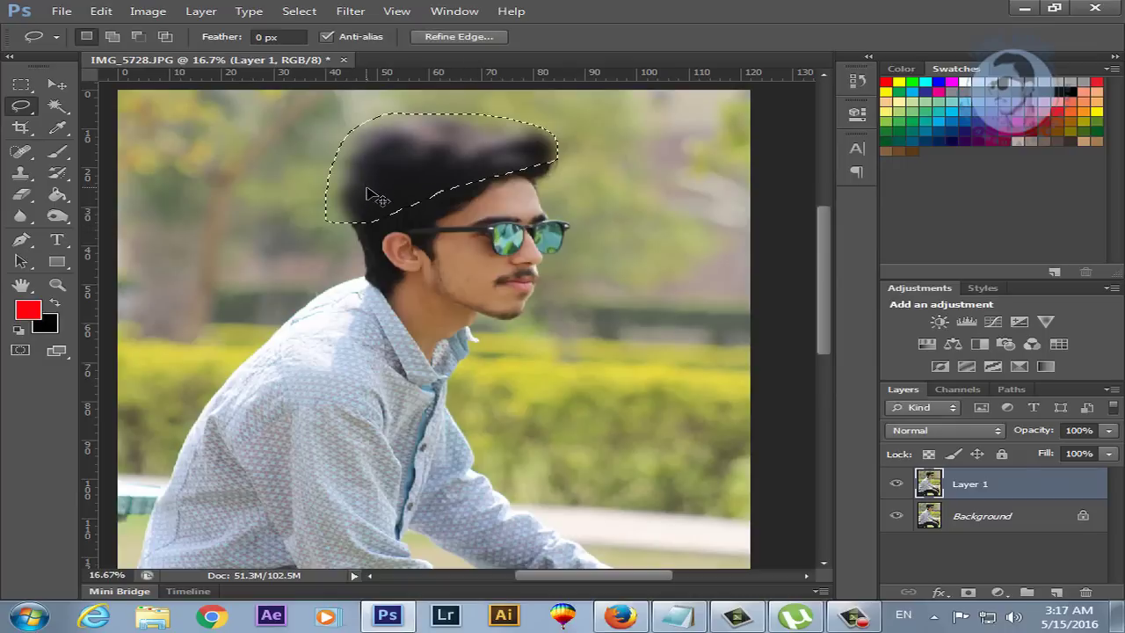
key(ctrl+alt+z)
key(ctrl+d)
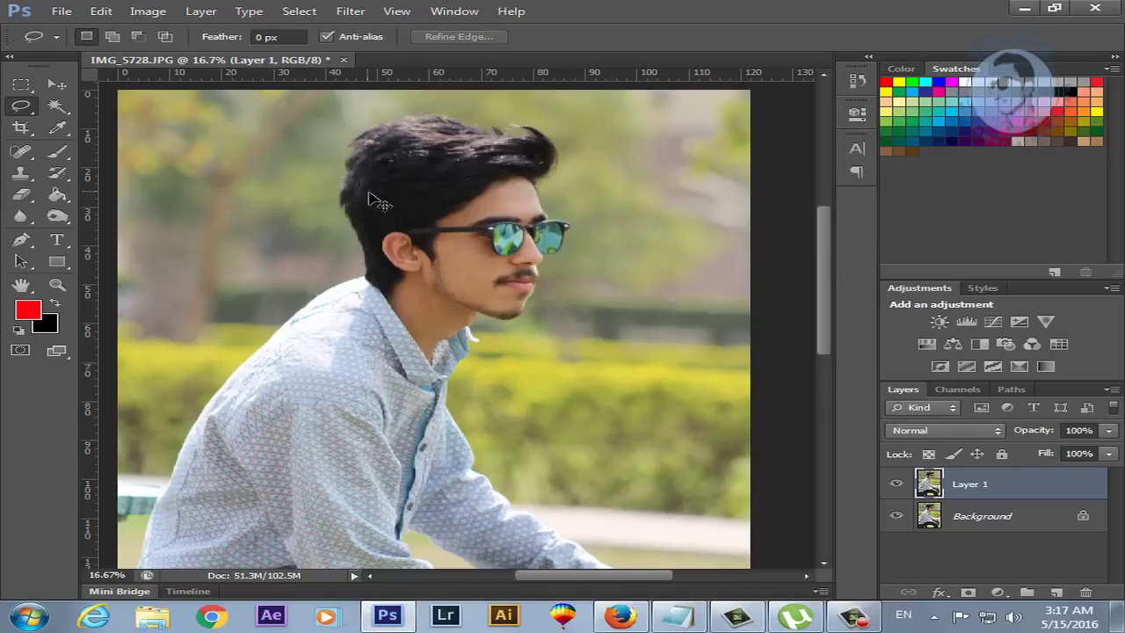
click(354, 16)
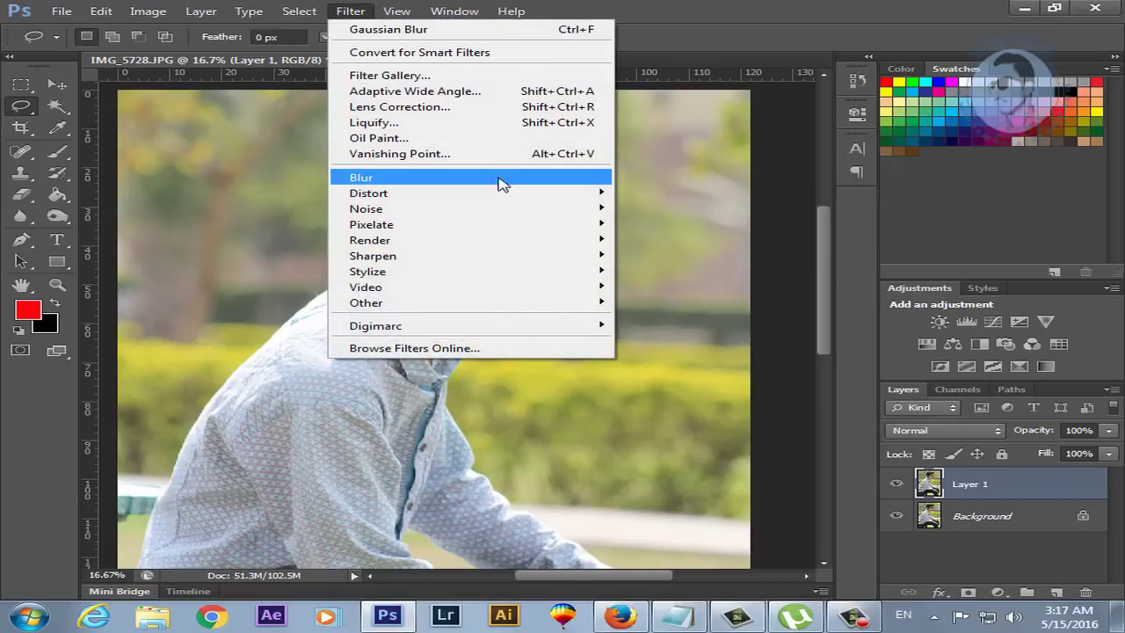
mouse_move(466, 177)
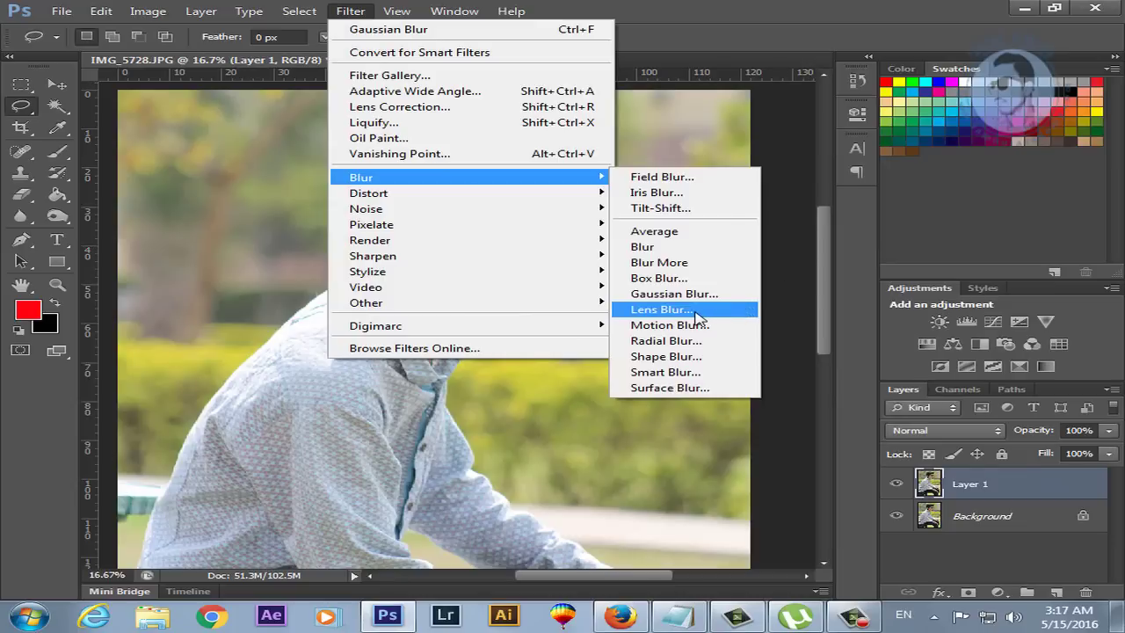
Preview a Motion Blur centred on the face at angle -84° and 48-pixel distance
click(703, 333)
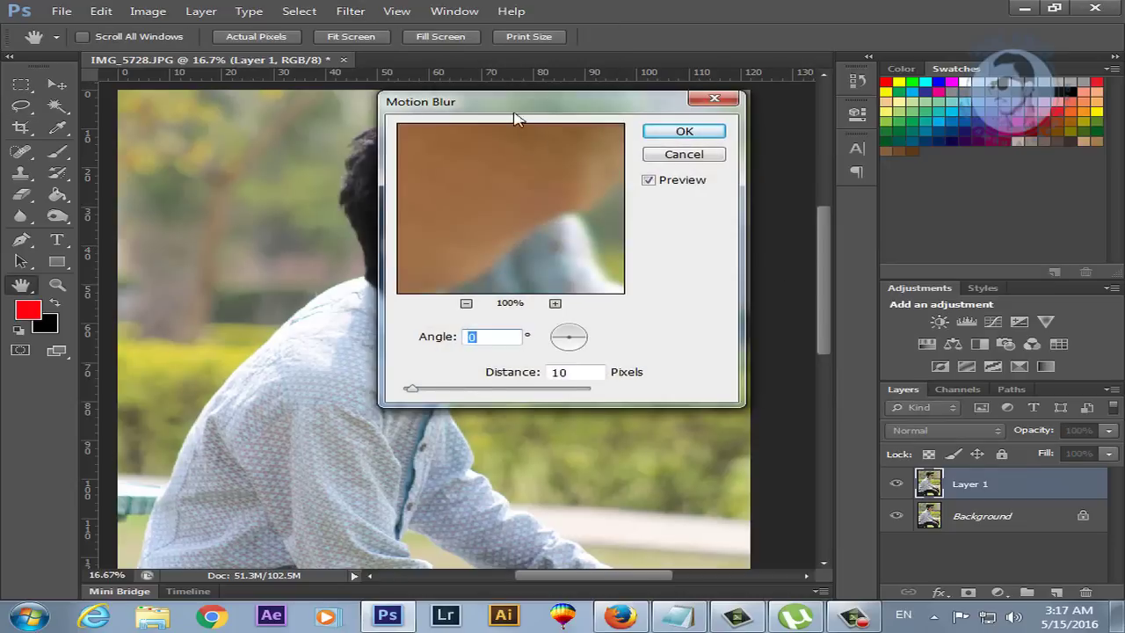
drag(510, 111, 627, 201)
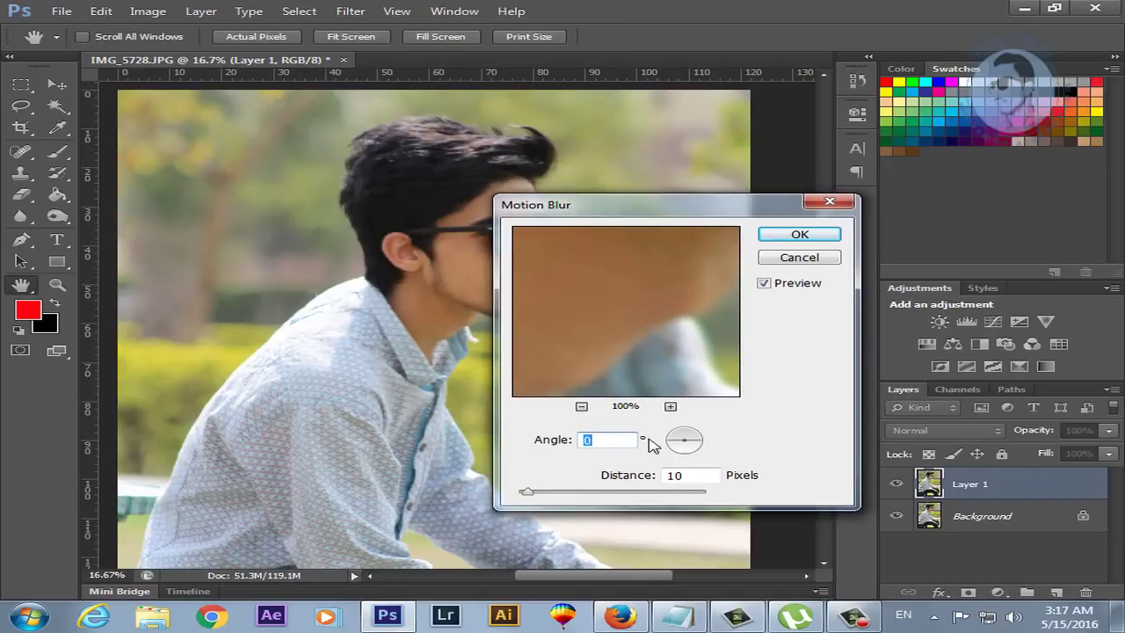
click(582, 406)
click(581, 406)
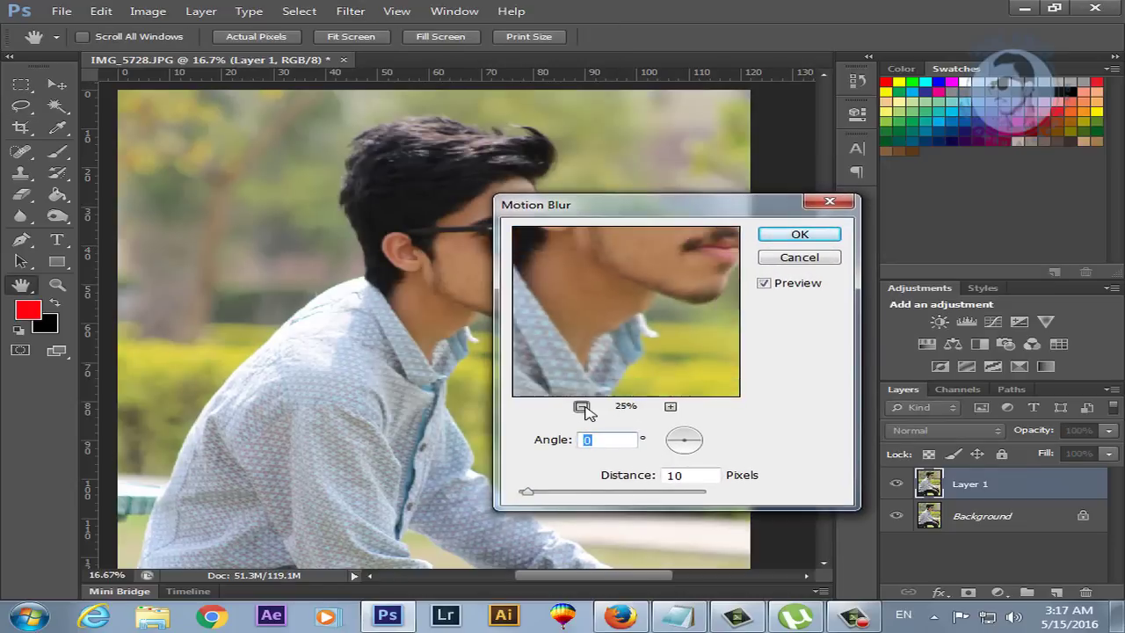
click(581, 407)
click(581, 406)
drag(622, 377, 597, 387)
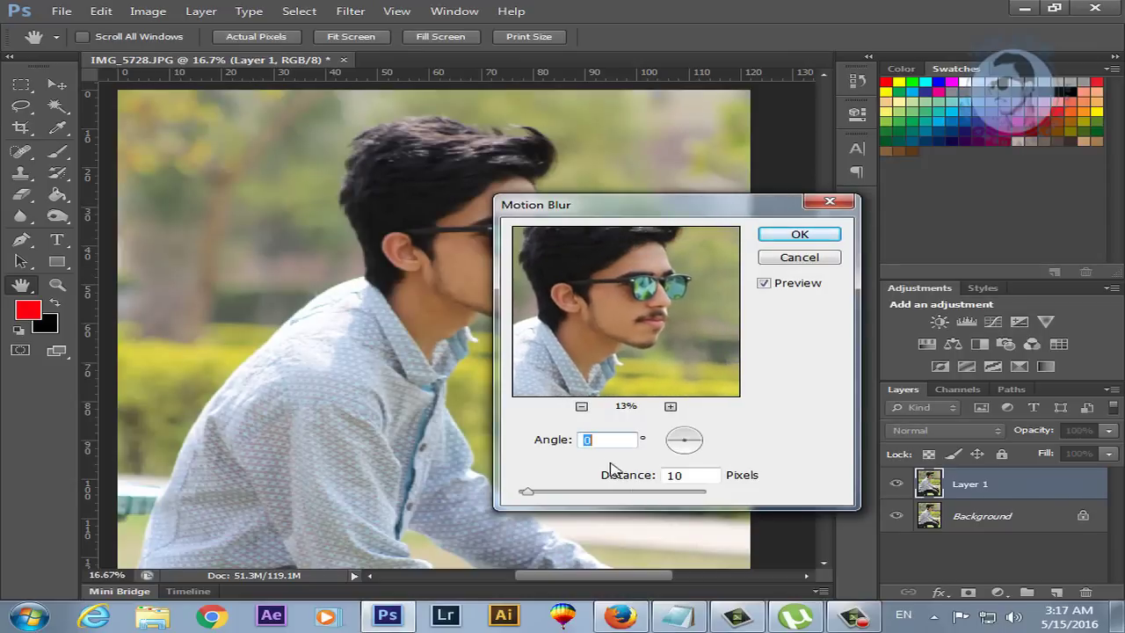
drag(681, 446, 690, 448)
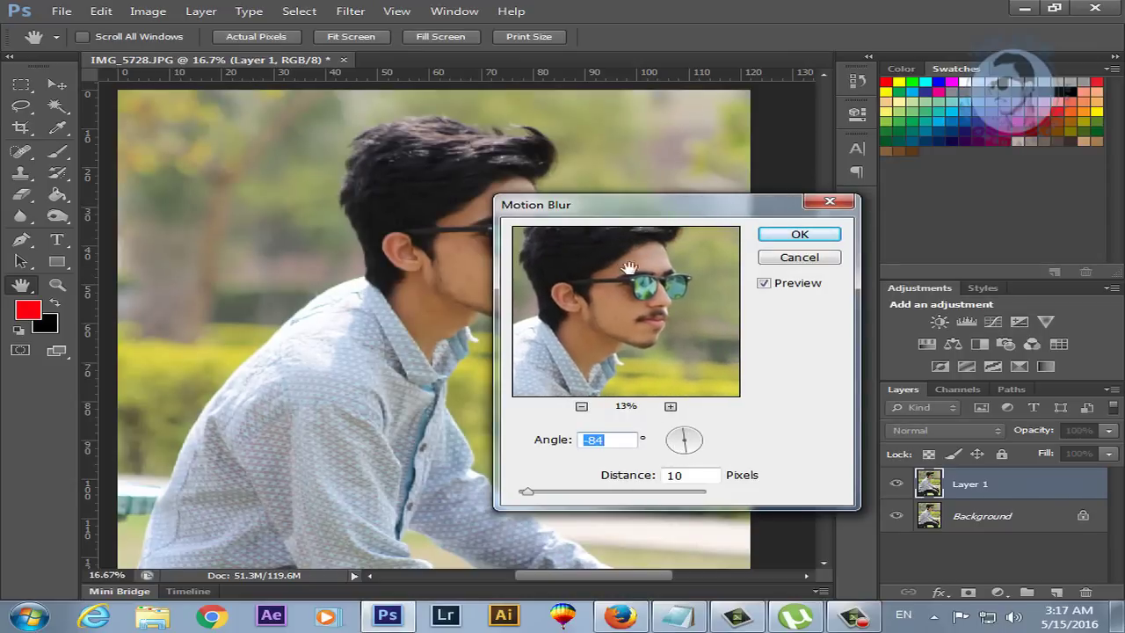
click(567, 493)
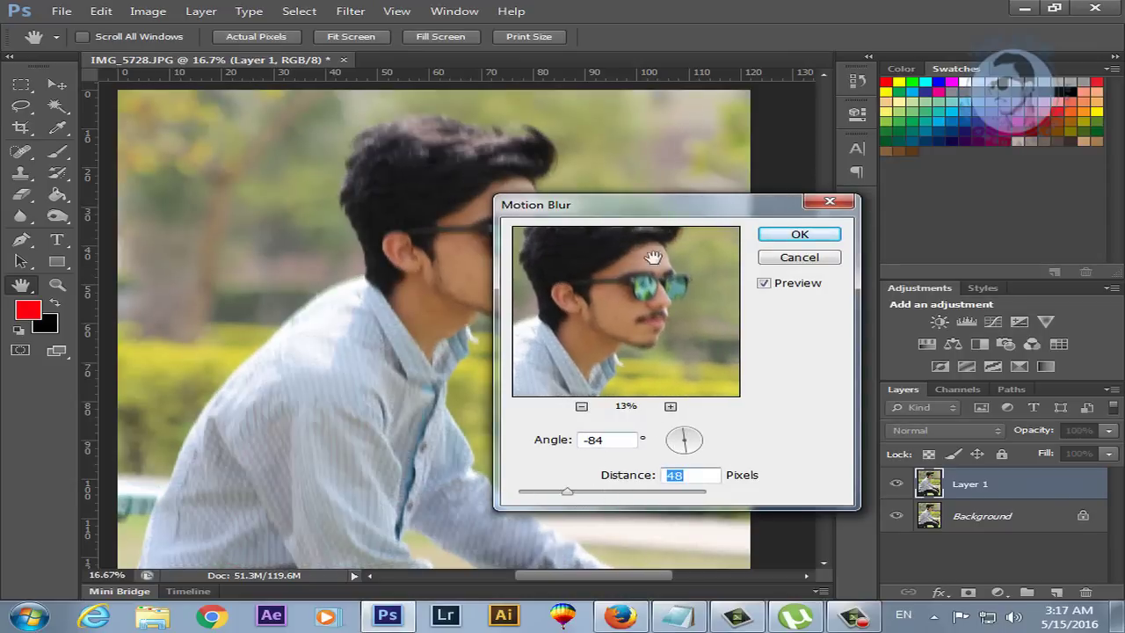
Raise the Motion Blur distance to 273 pixels, then cancel the filter
drag(625, 215, 815, 208)
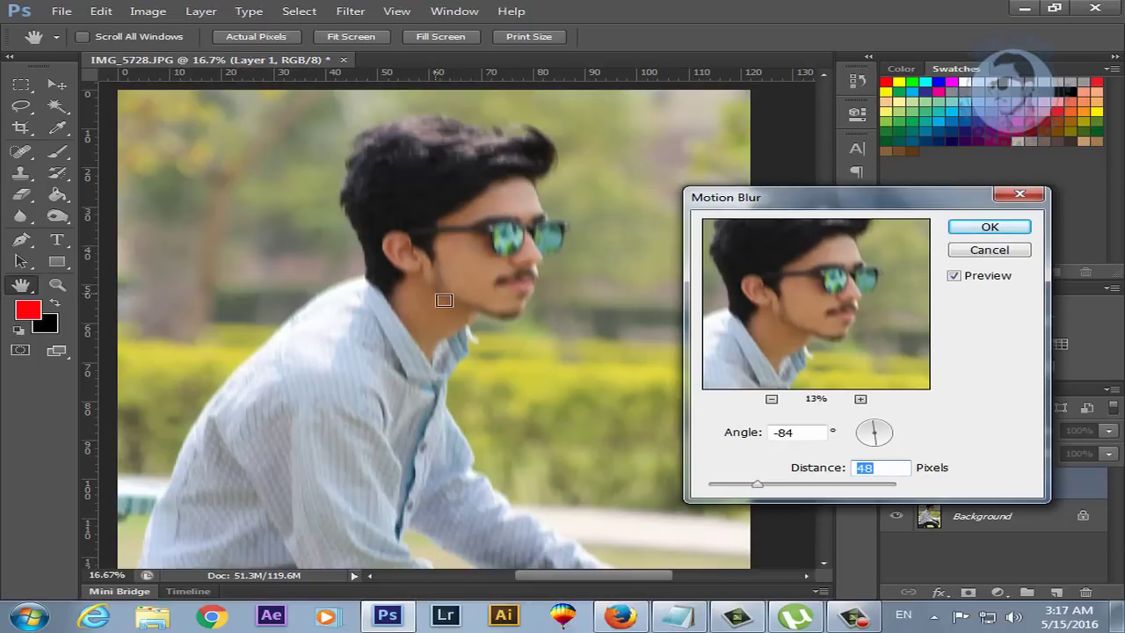
click(797, 484)
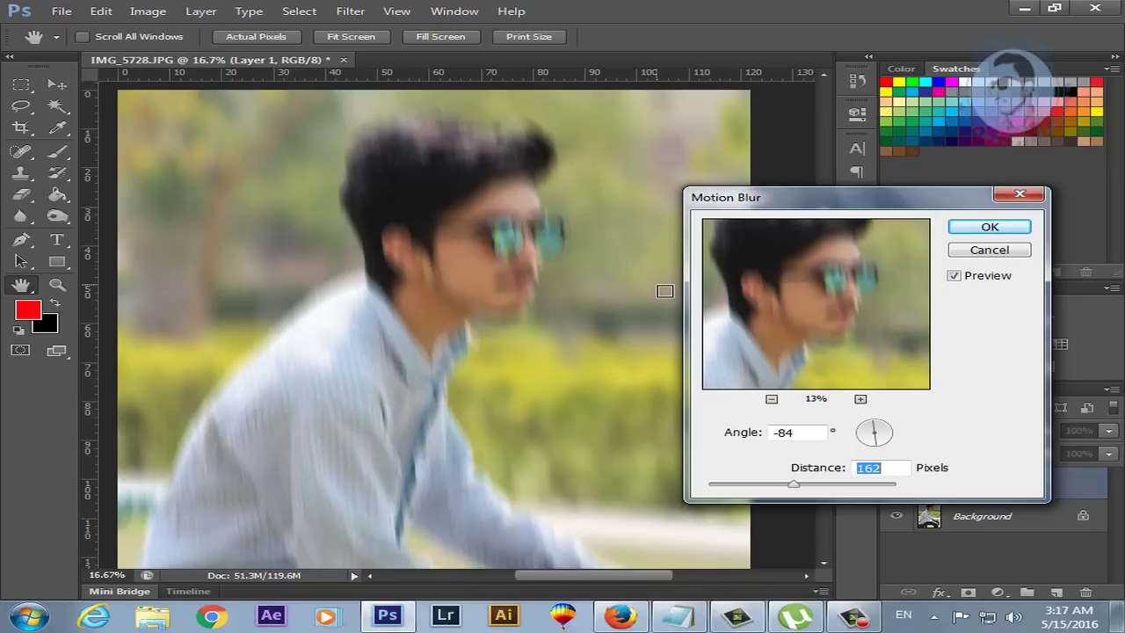
click(832, 486)
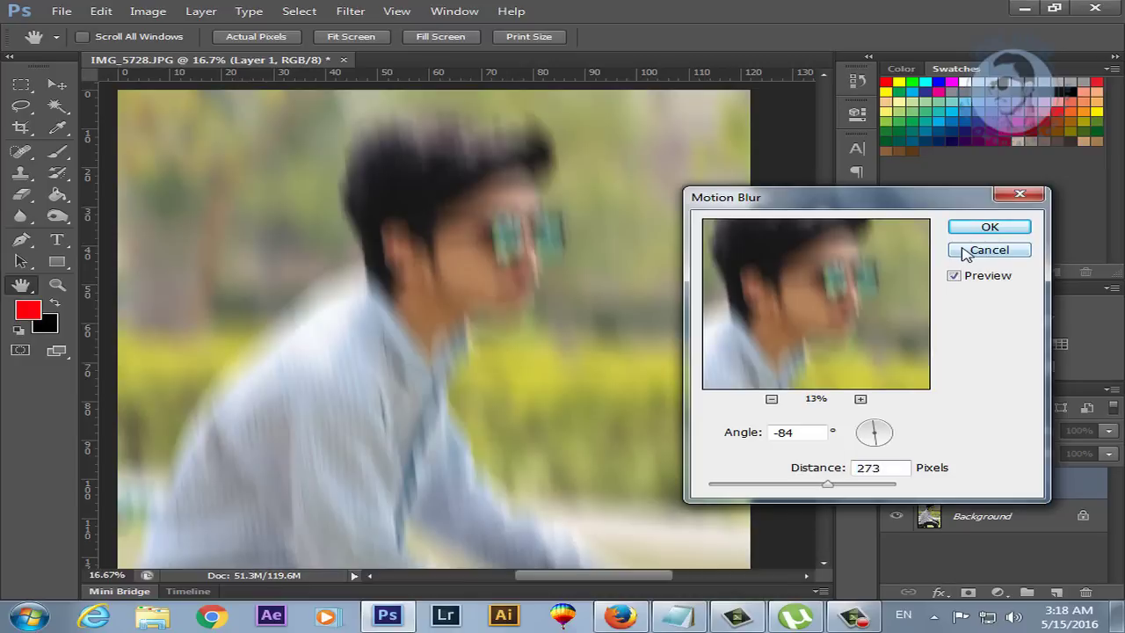
click(969, 251)
click(353, 18)
mouse_move(362, 177)
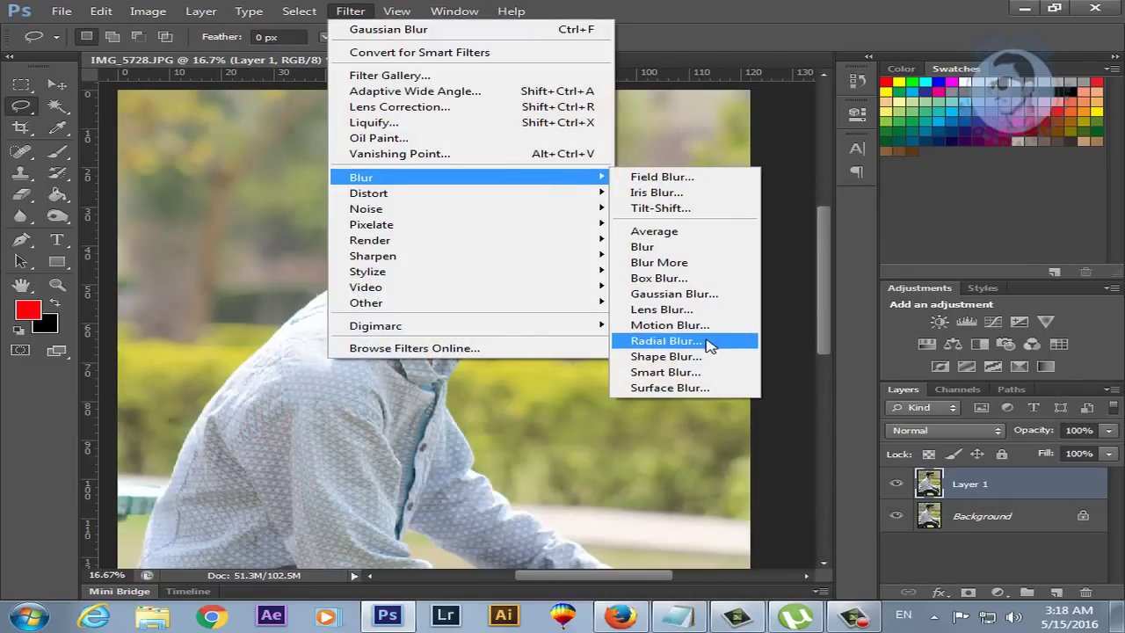
Apply a Surface Blur to Layer 1 with 14-pixel radius and 95-level threshold
click(682, 388)
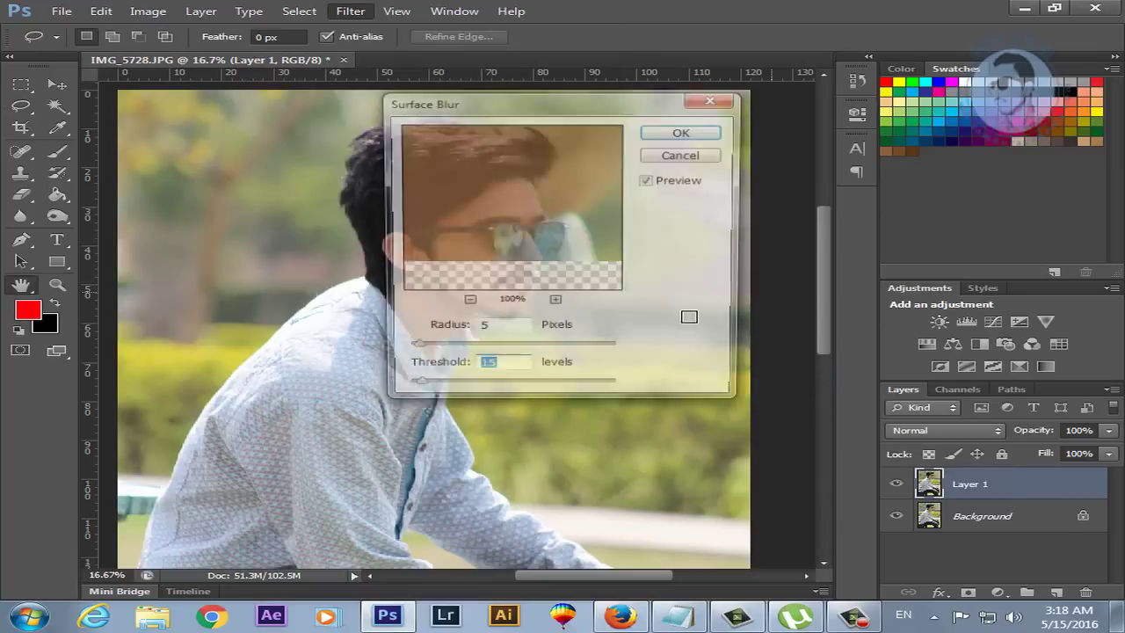
drag(532, 102, 783, 204)
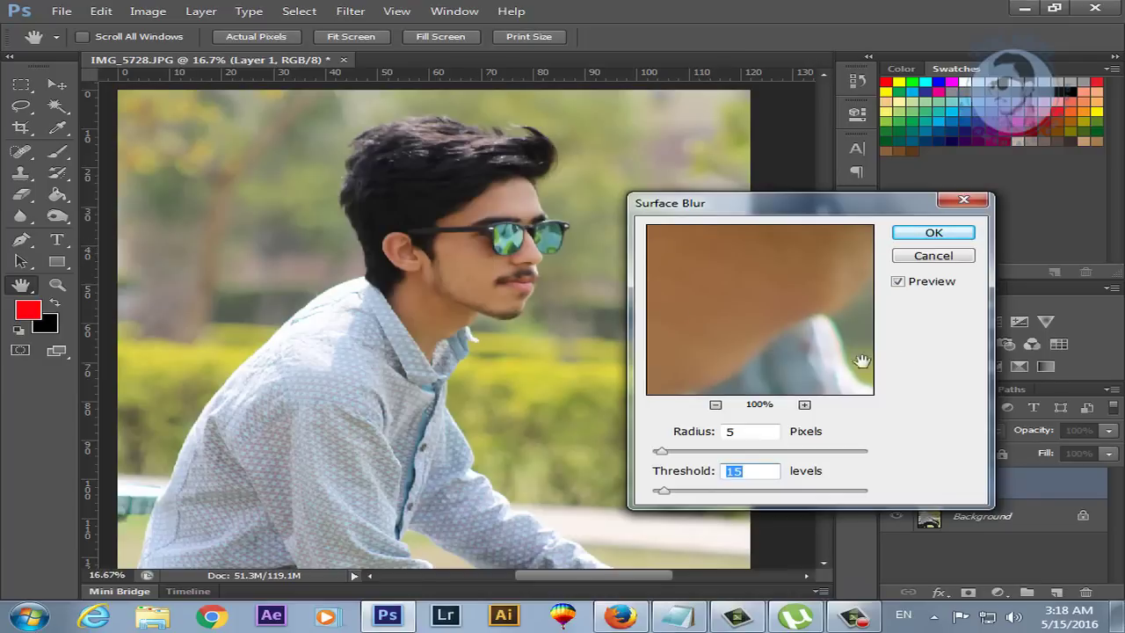
click(715, 405)
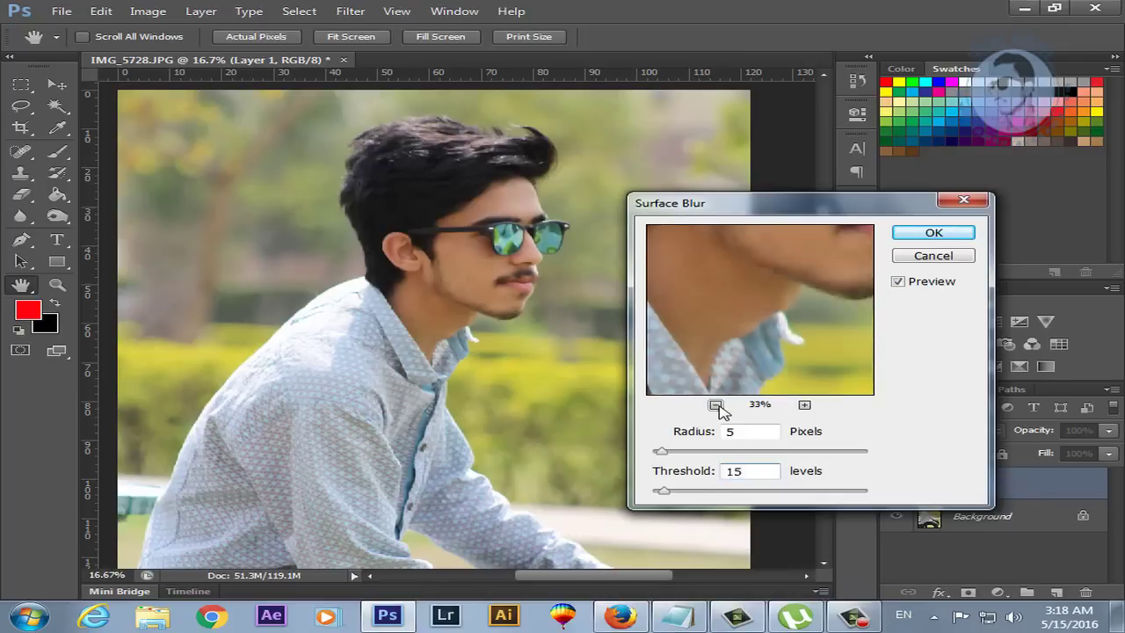
drag(770, 268, 751, 341)
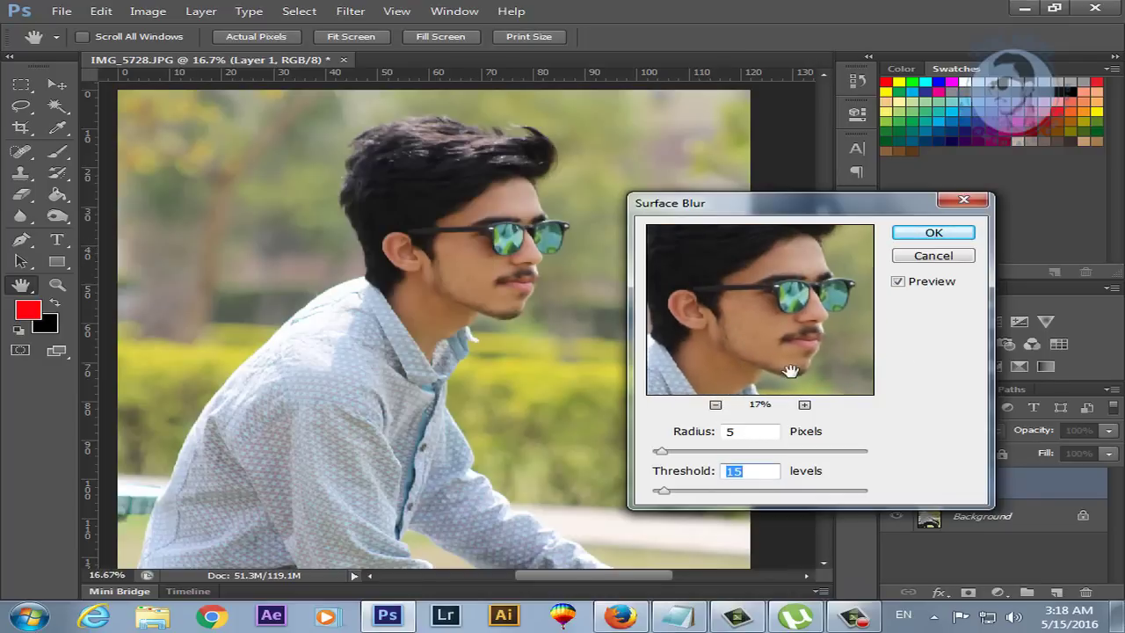
key(Up)
key(Up)
key(Up)
click(805, 405)
click(804, 405)
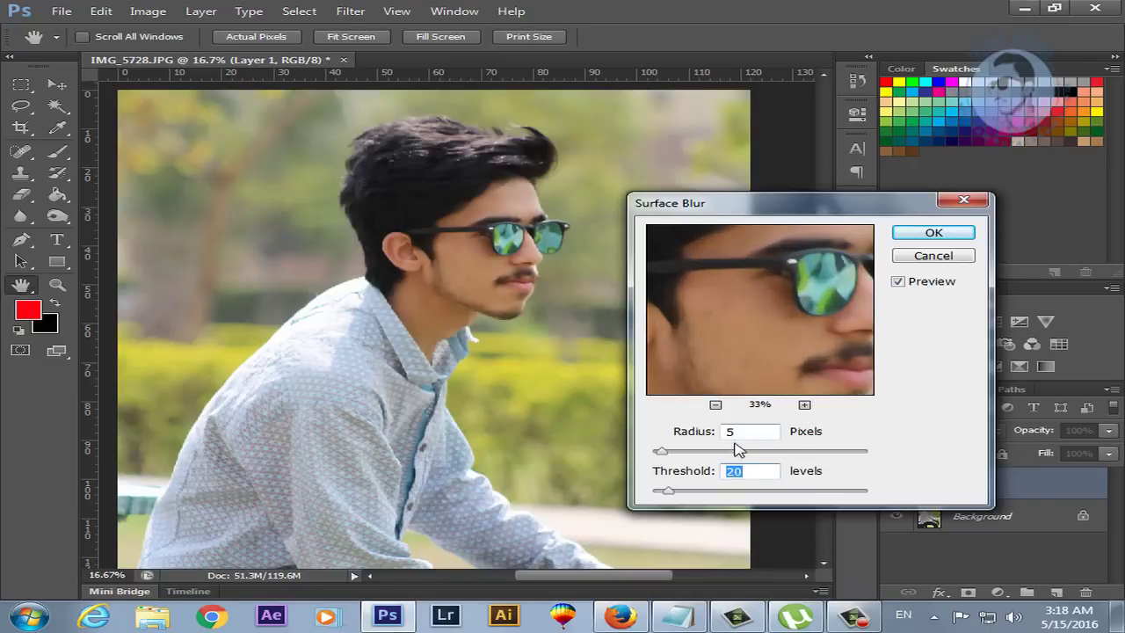
click(689, 452)
drag(689, 452, 653, 452)
click(681, 452)
drag(694, 493, 731, 491)
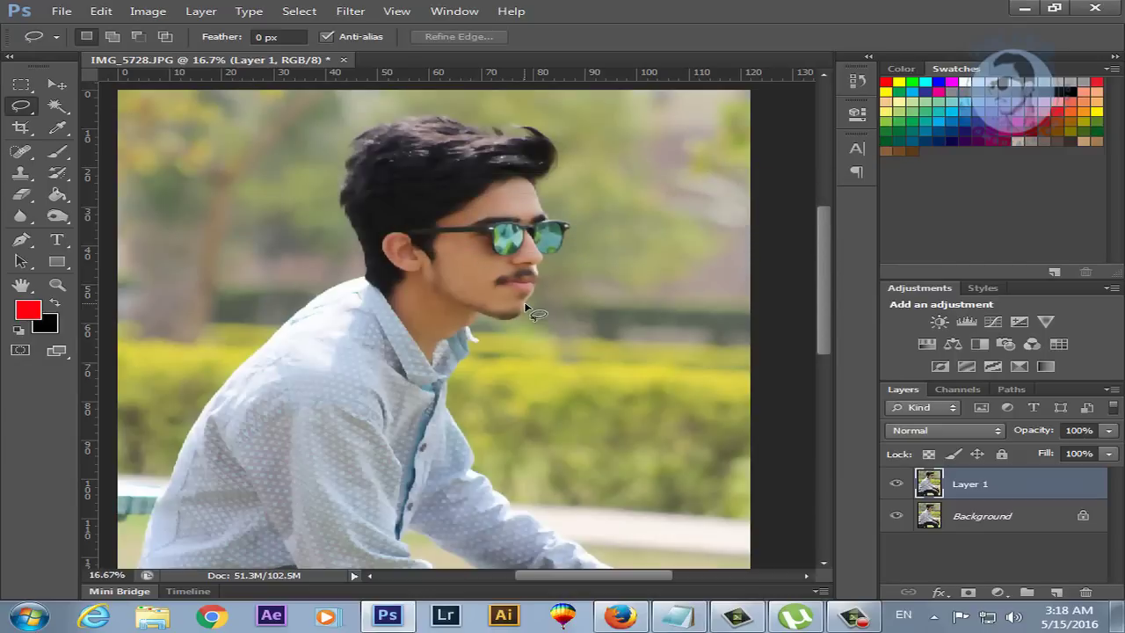
Zoom in close on the face to inspect the smoothing
key(z)
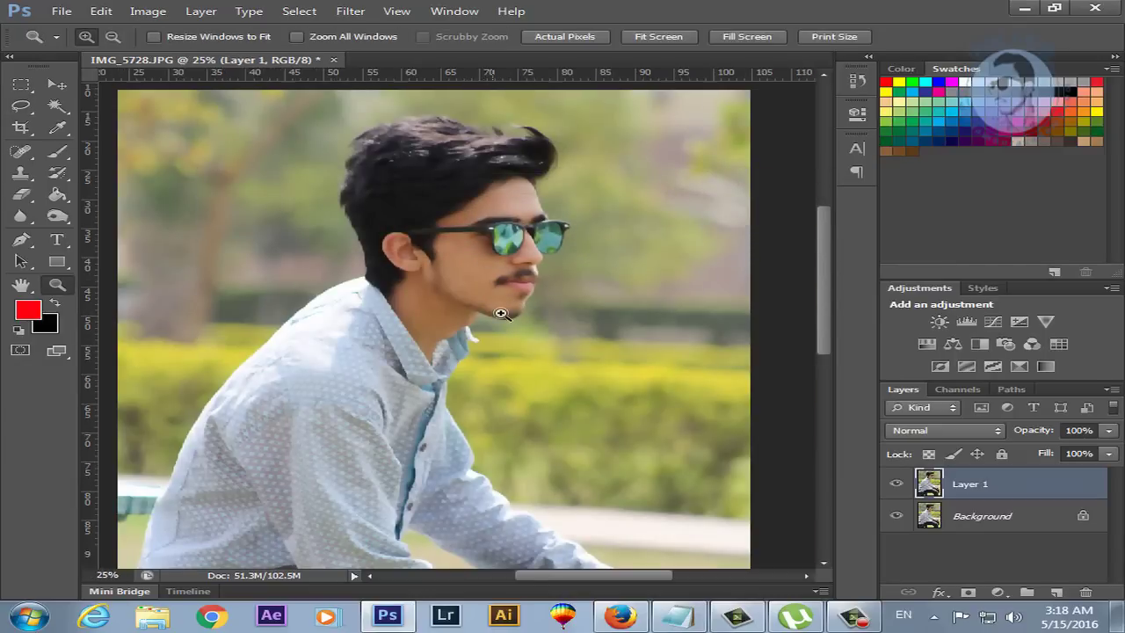
click(515, 311)
click(515, 402)
click(469, 330)
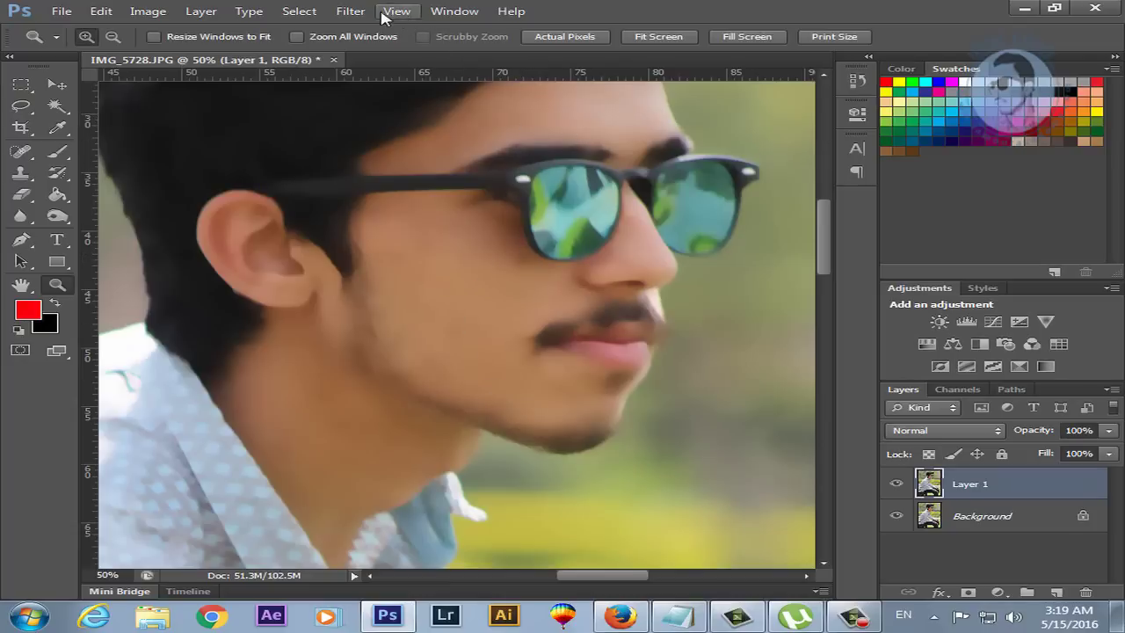
Zoom back out and bring up the Distort filter submenu
click(350, 11)
click(594, 14)
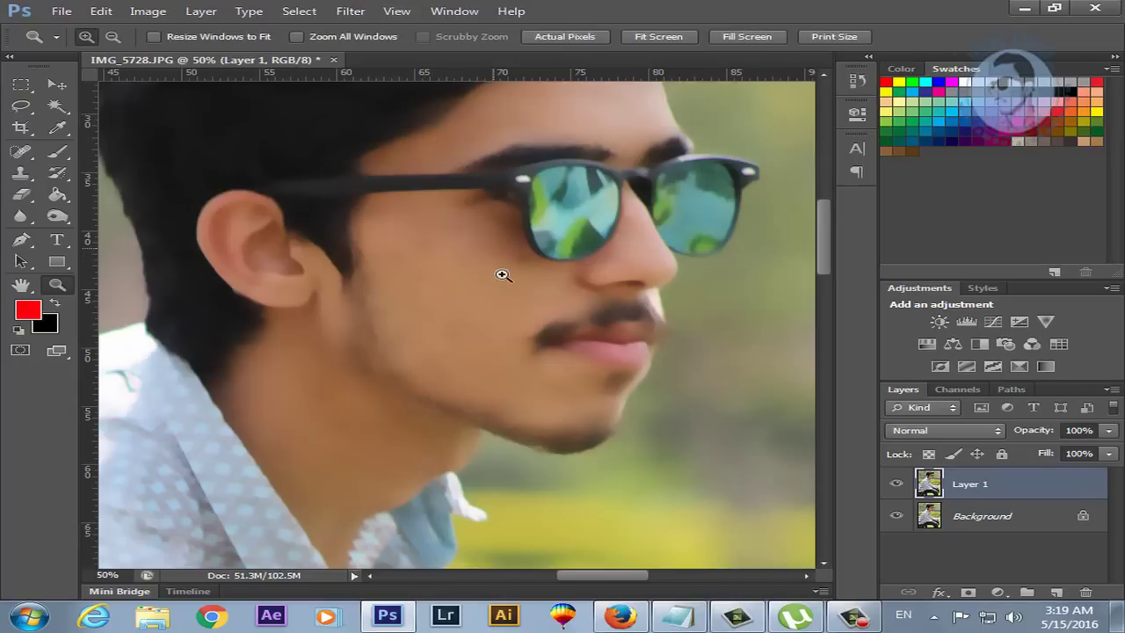
alt+click(502, 272)
click(350, 10)
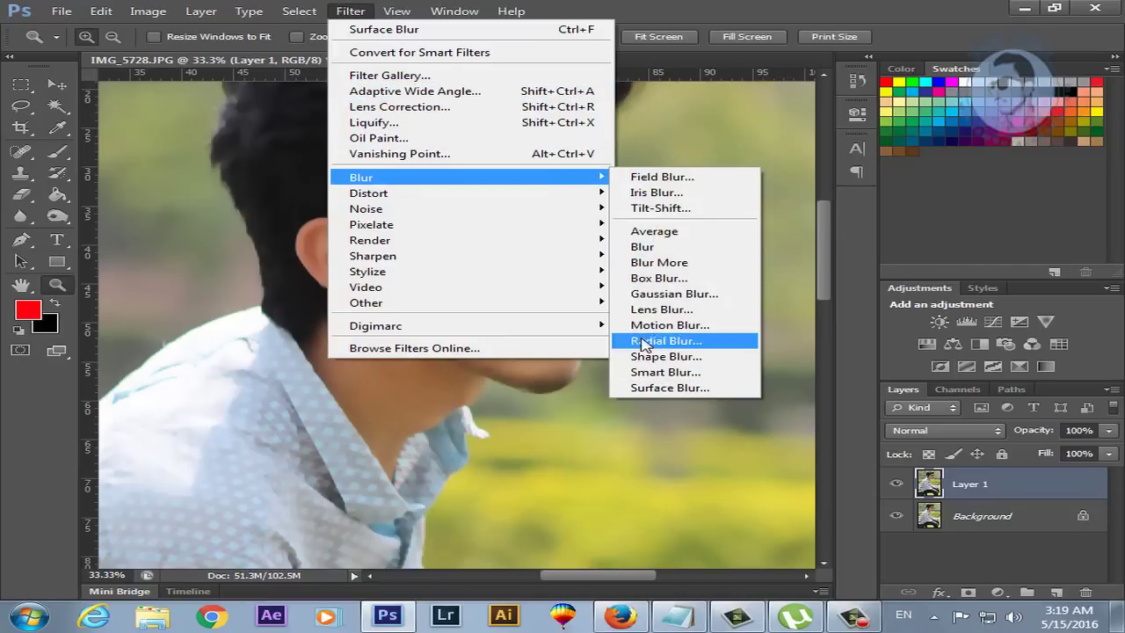
mouse_move(472, 193)
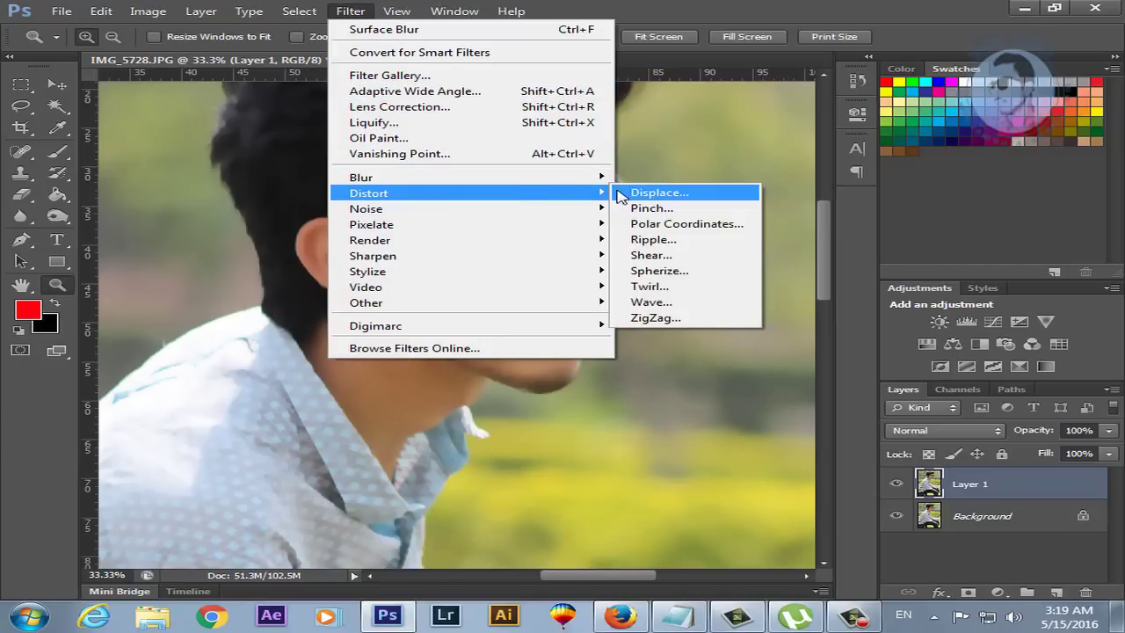
Preview the Ripple filter on the portrait at about 311%, then cancel it
click(673, 240)
drag(559, 113, 718, 225)
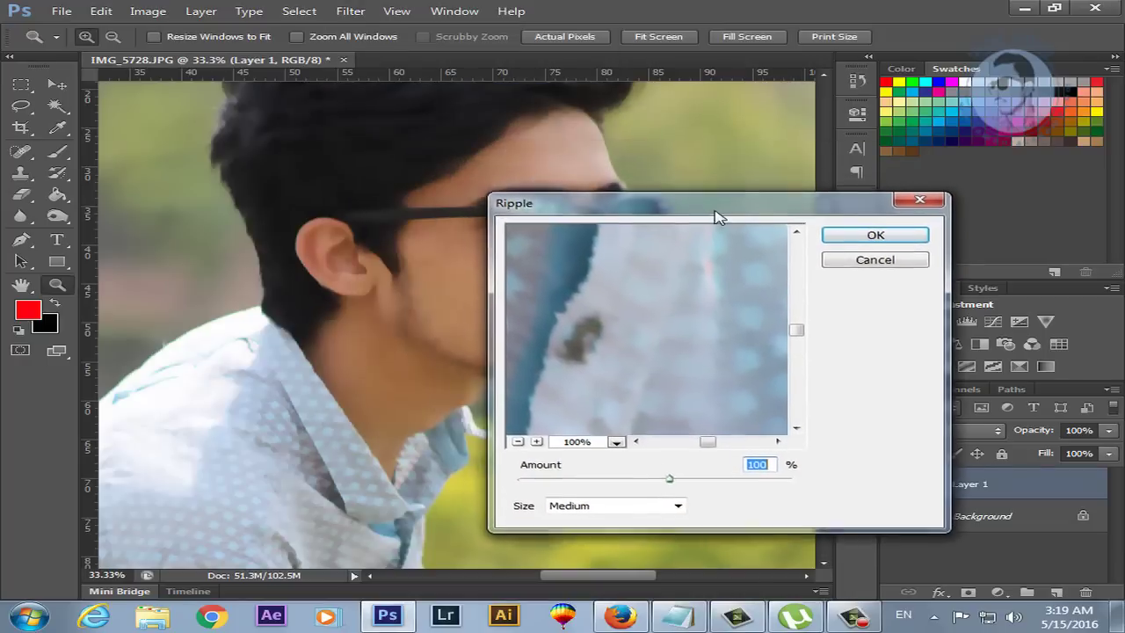
click(517, 448)
click(517, 449)
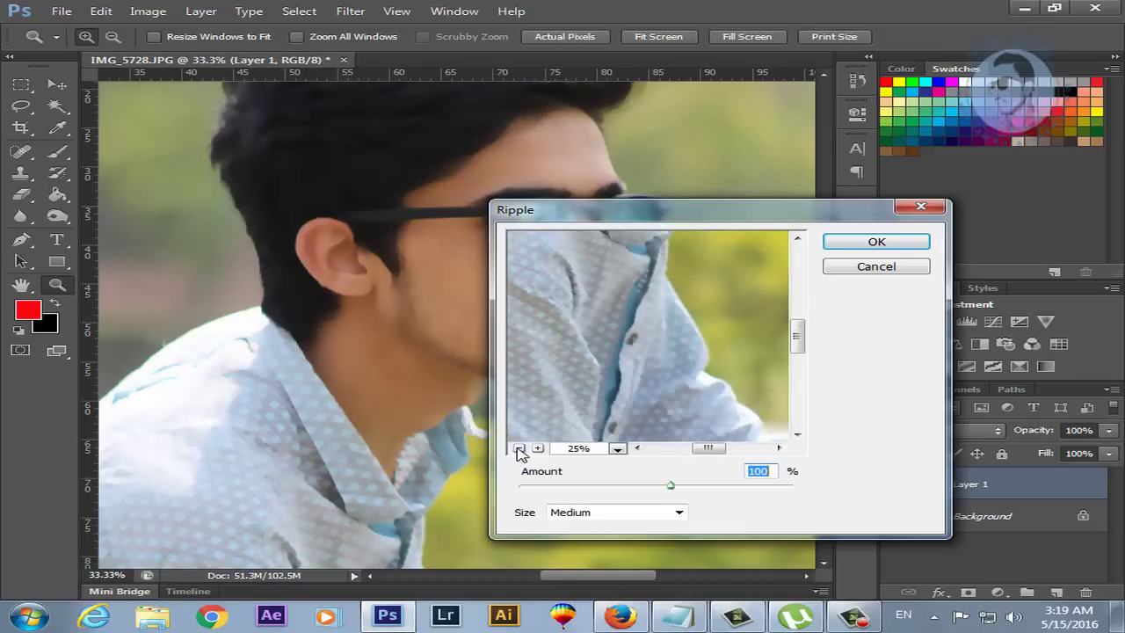
click(518, 448)
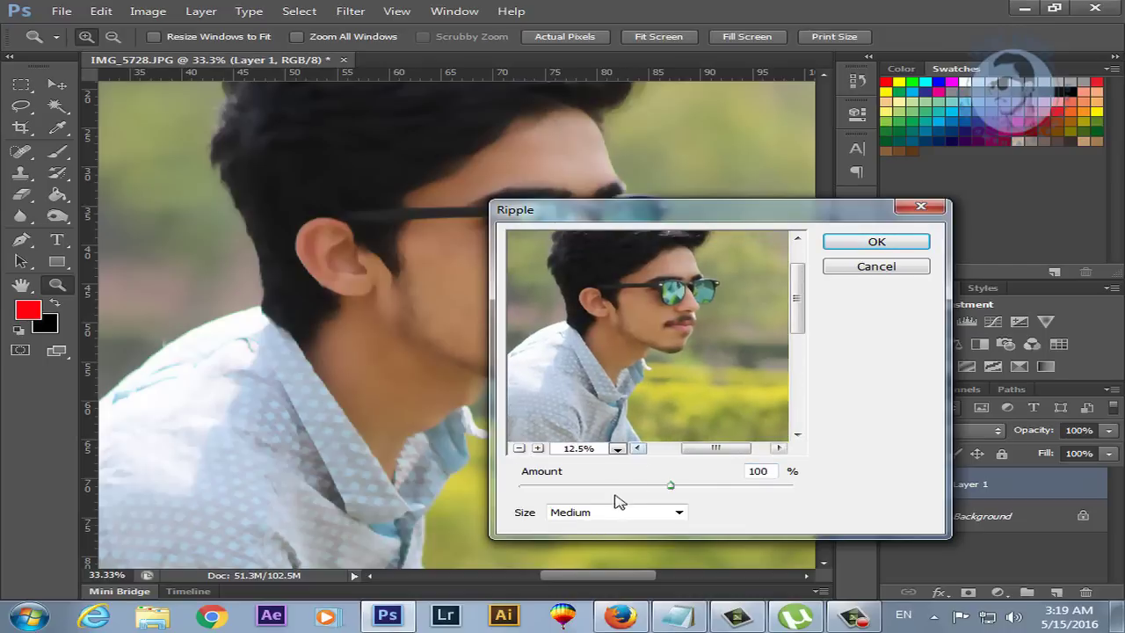
click(700, 484)
drag(700, 485, 733, 489)
drag(684, 332, 689, 385)
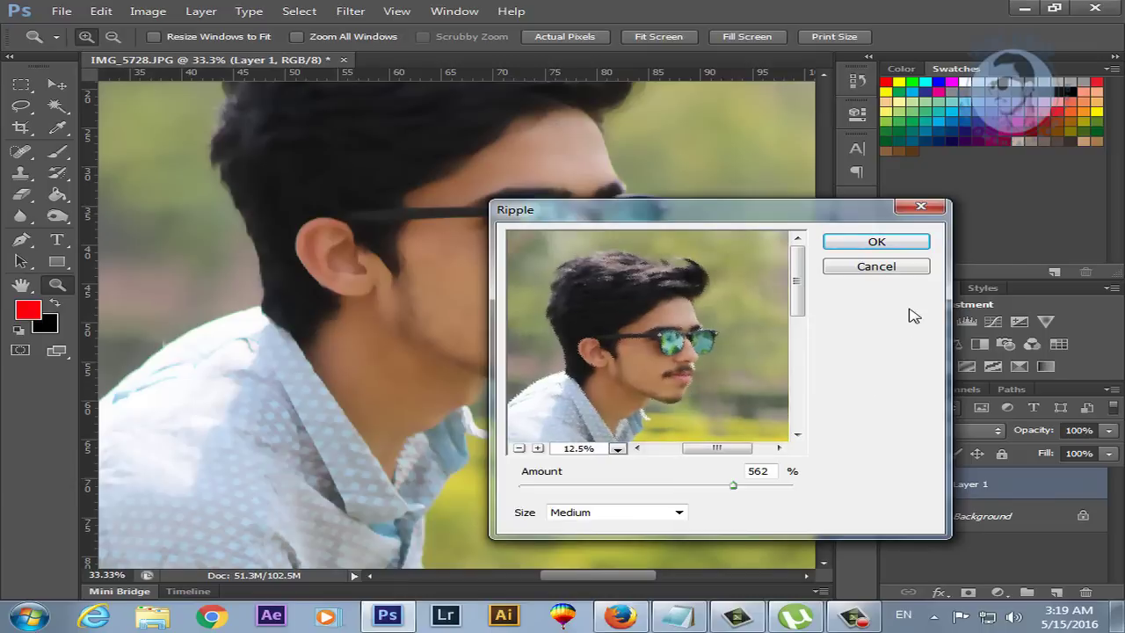
click(879, 266)
Preview Add Noise on the portrait without applying it, then reopen the filter list
click(352, 12)
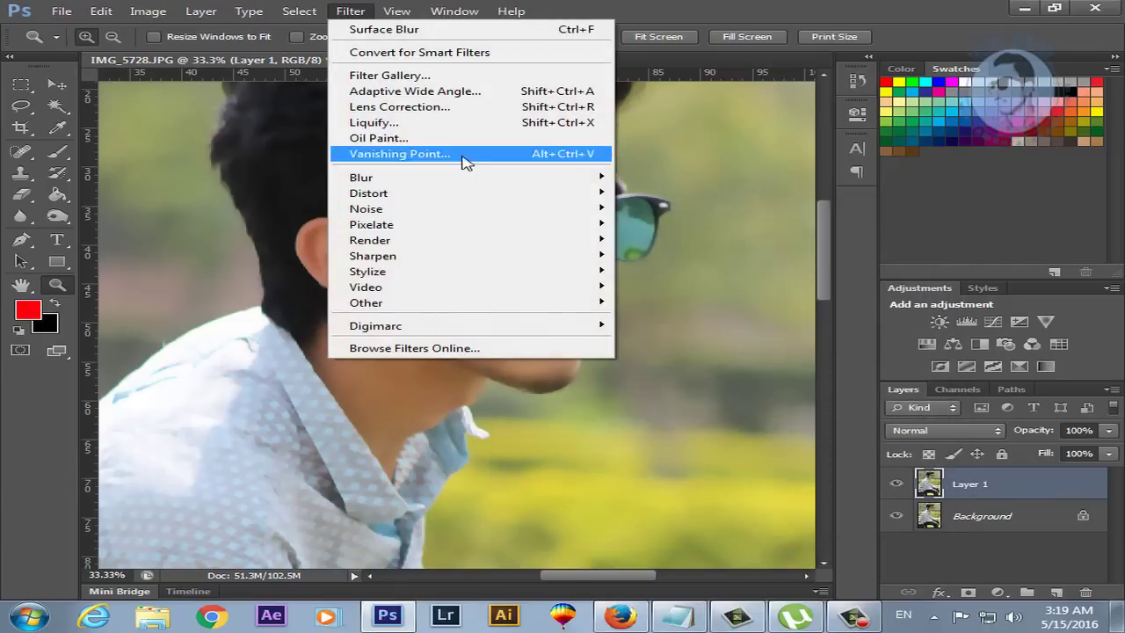
mouse_move(367, 208)
click(659, 209)
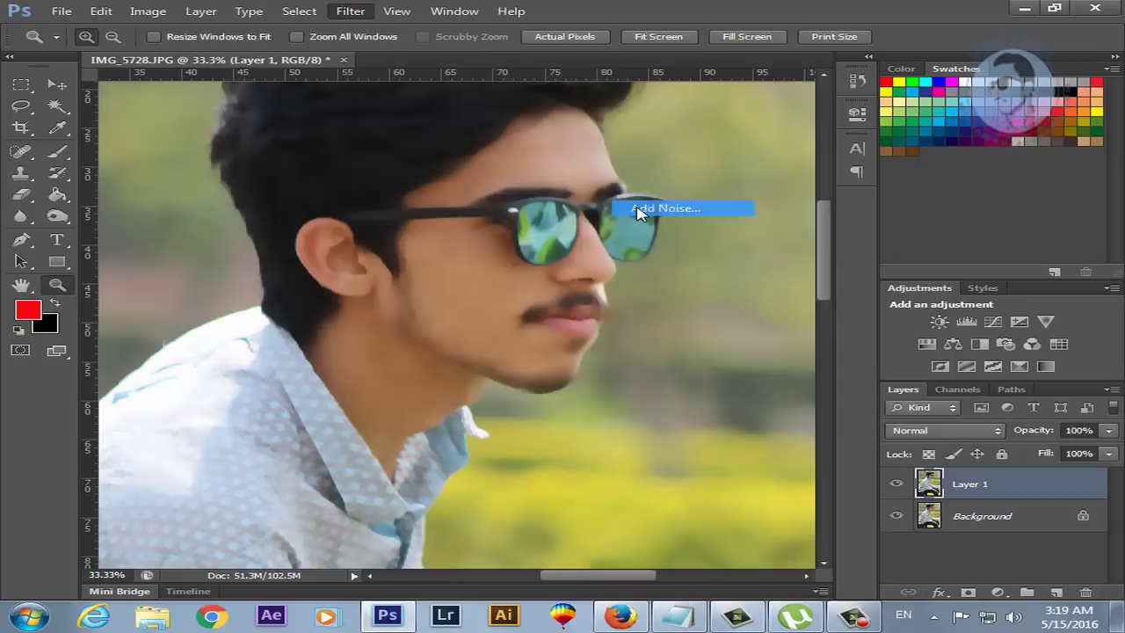
drag(535, 106, 708, 339)
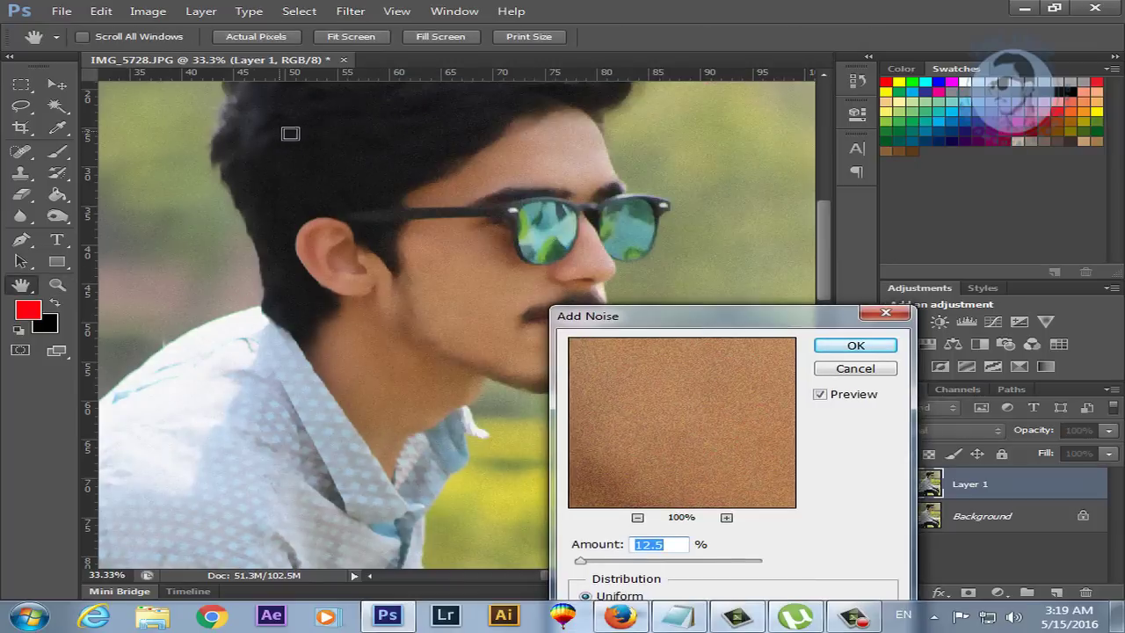
drag(737, 310, 855, 292)
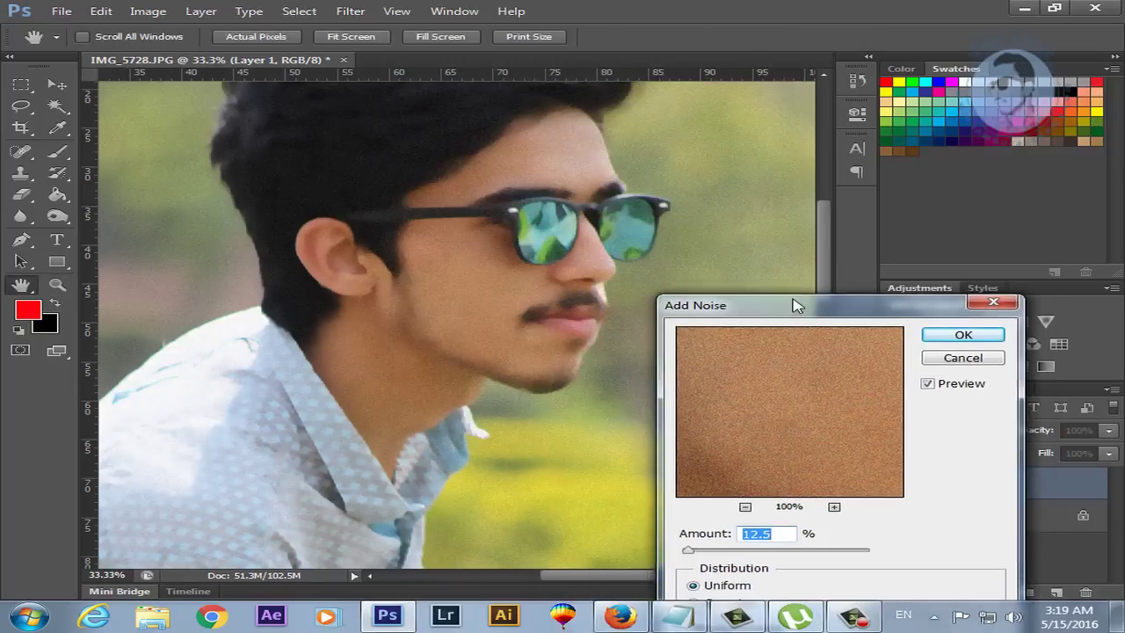
click(1007, 353)
key(z)
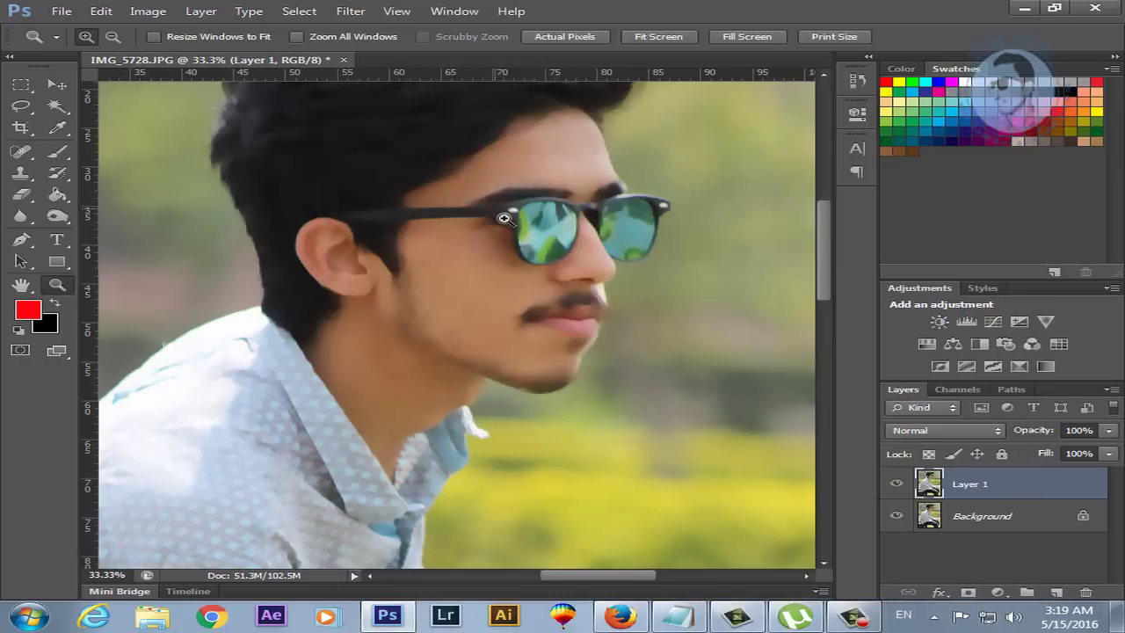
click(350, 10)
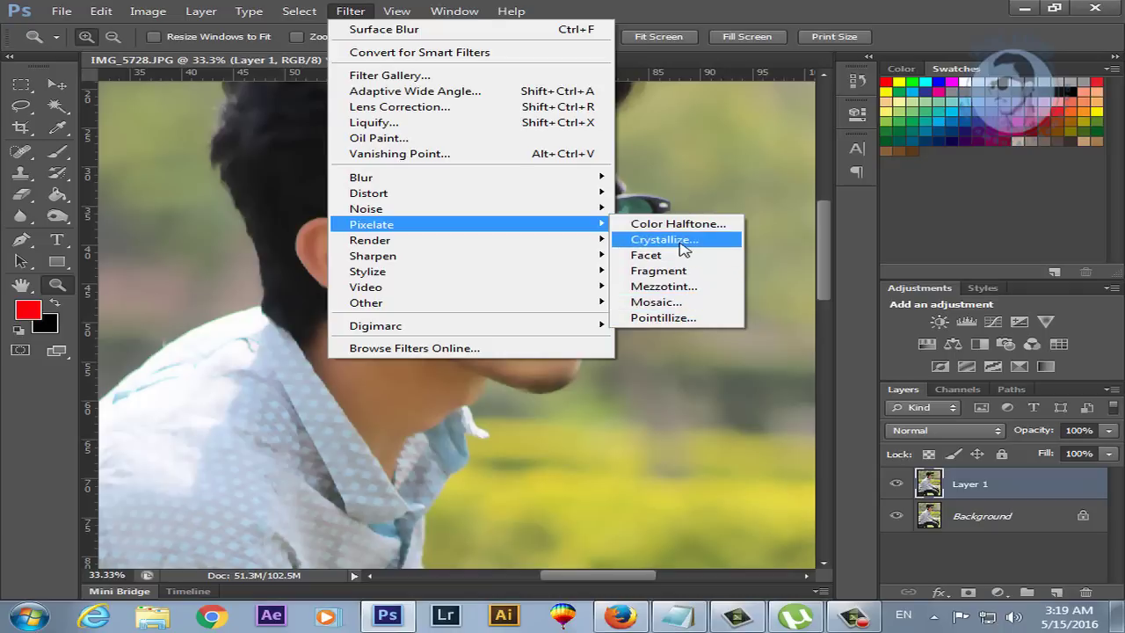
mouse_move(466, 240)
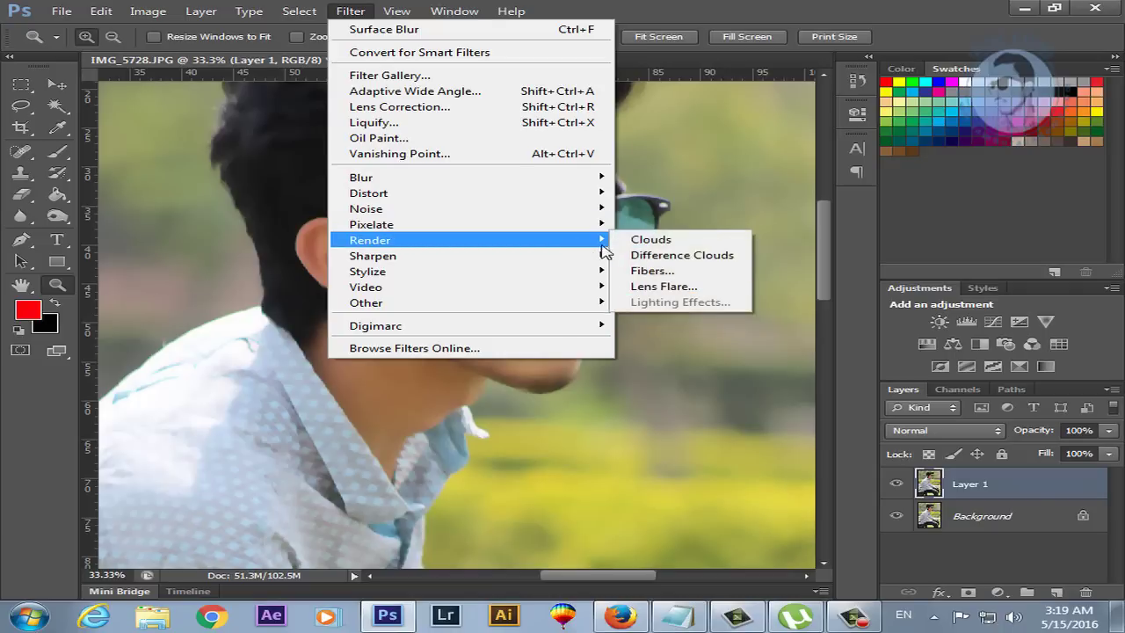
click(638, 243)
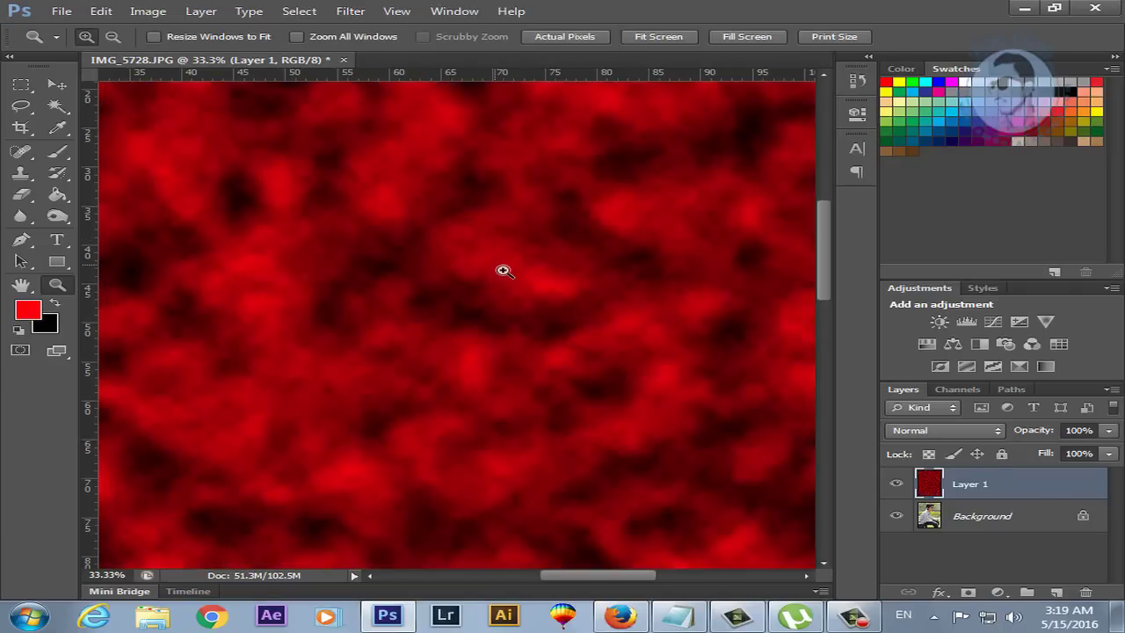
key(ctrl+z)
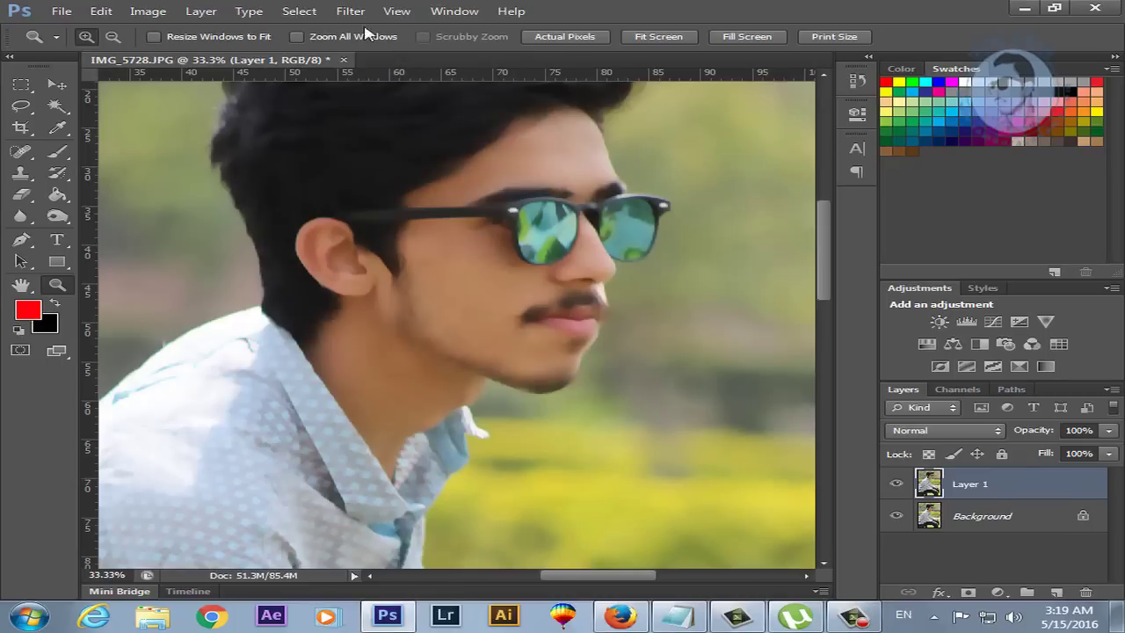
click(352, 11)
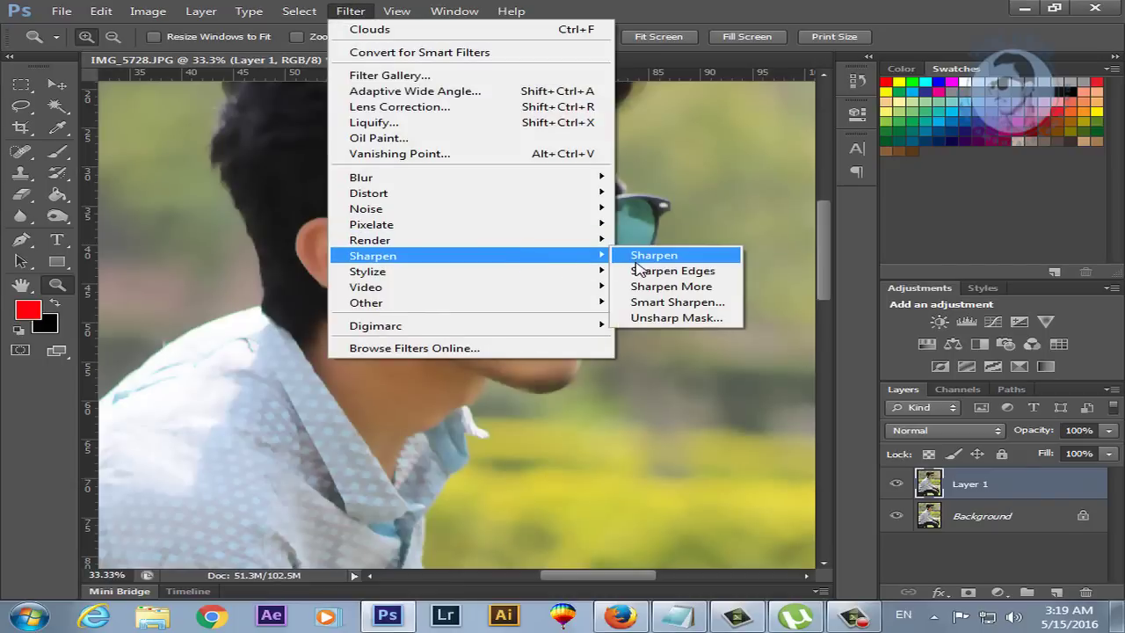
mouse_move(367, 272)
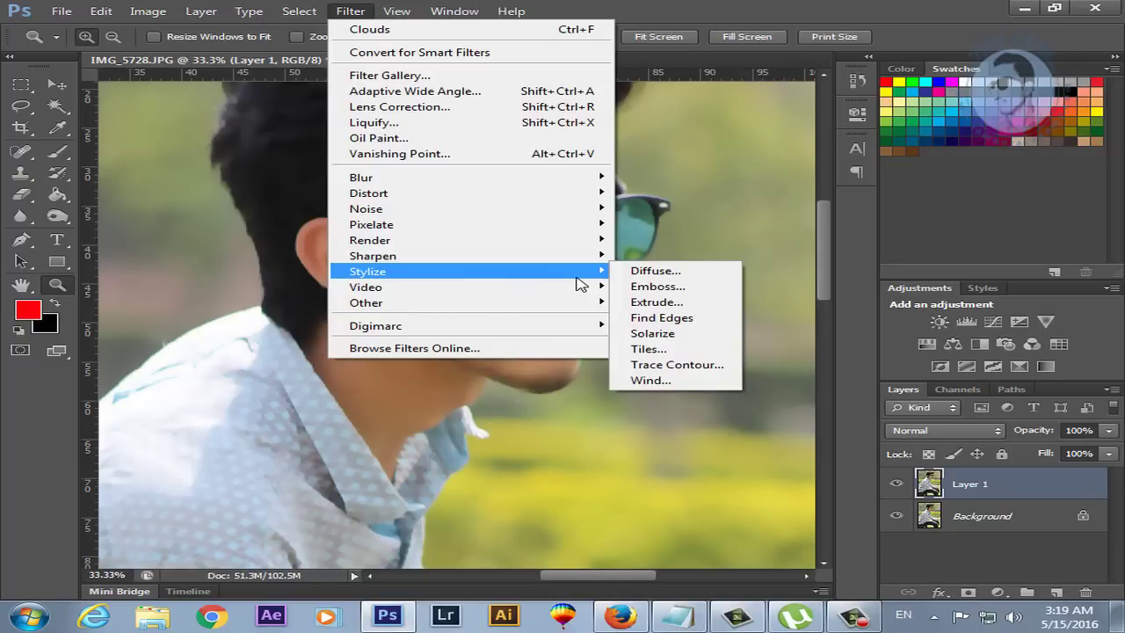
Emboss Layer 1 with height 27 pixels, angle 135, amount 100%, then view the whole portrait
click(639, 289)
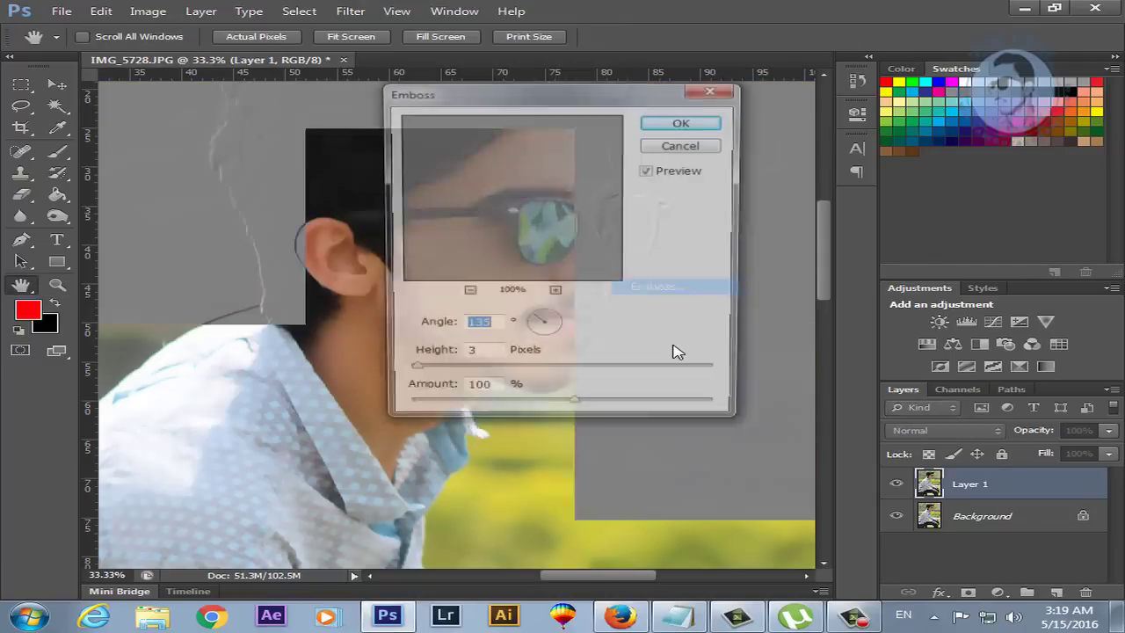
mouse_move(565, 103)
mouse_down()
mouse_move(984, 189)
mouse_move(910, 159)
mouse_up()
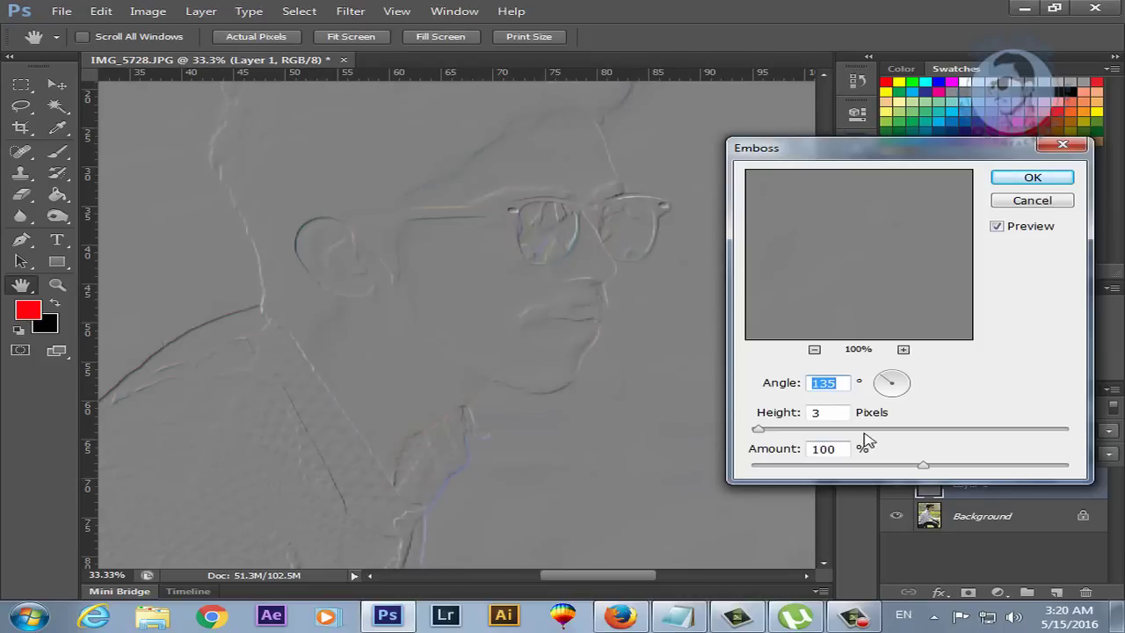
click(797, 429)
click(830, 430)
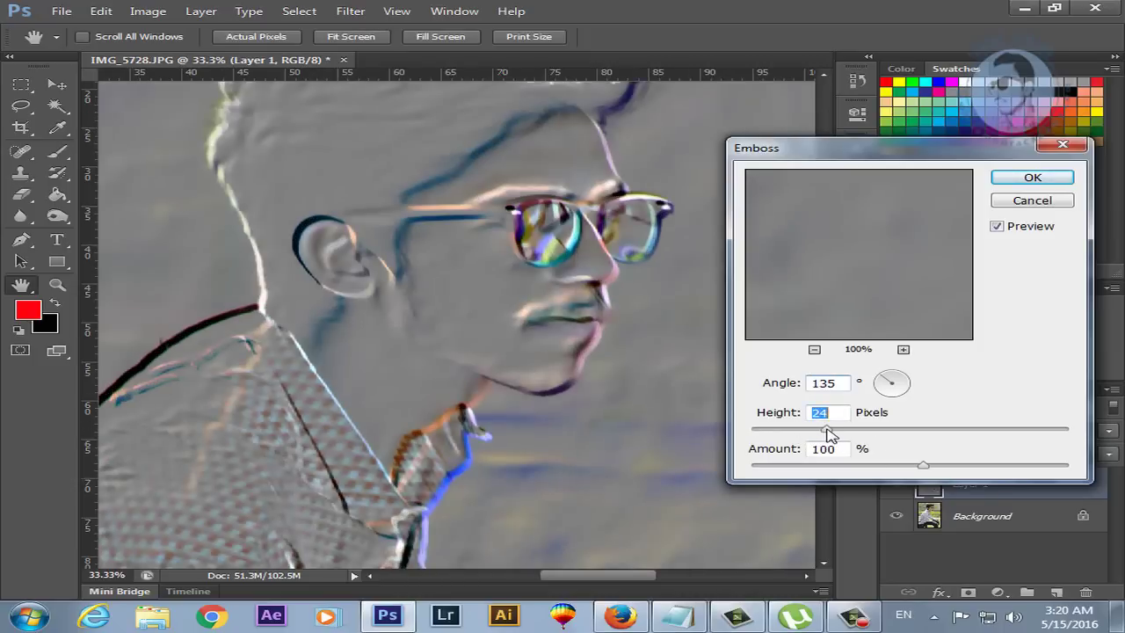
click(837, 429)
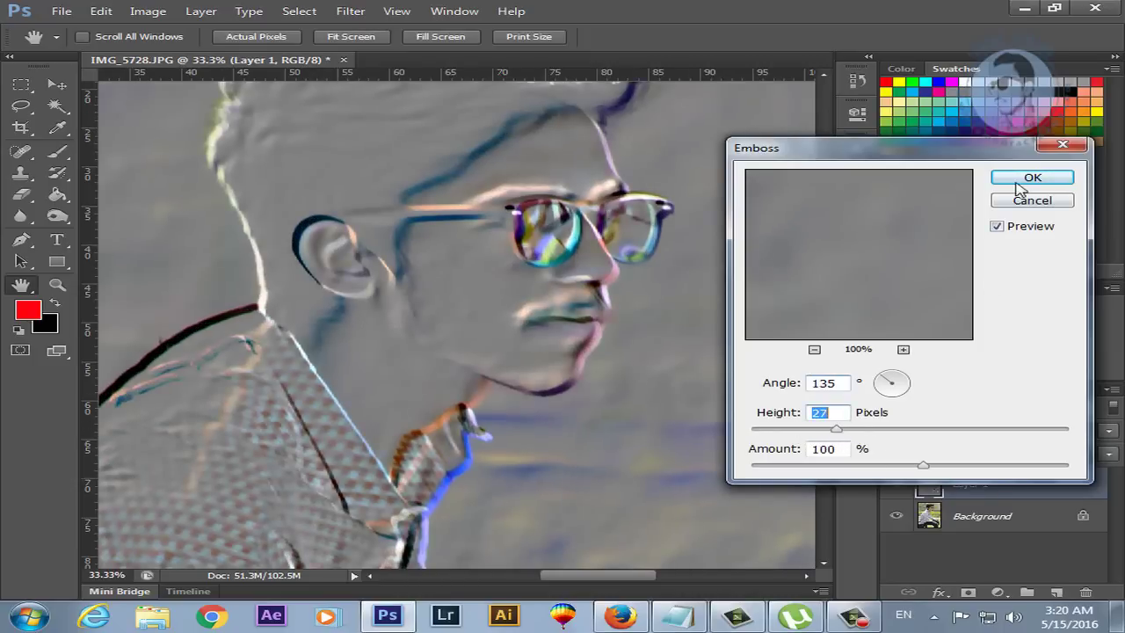
click(1018, 180)
key(z)
alt+click(385, 375)
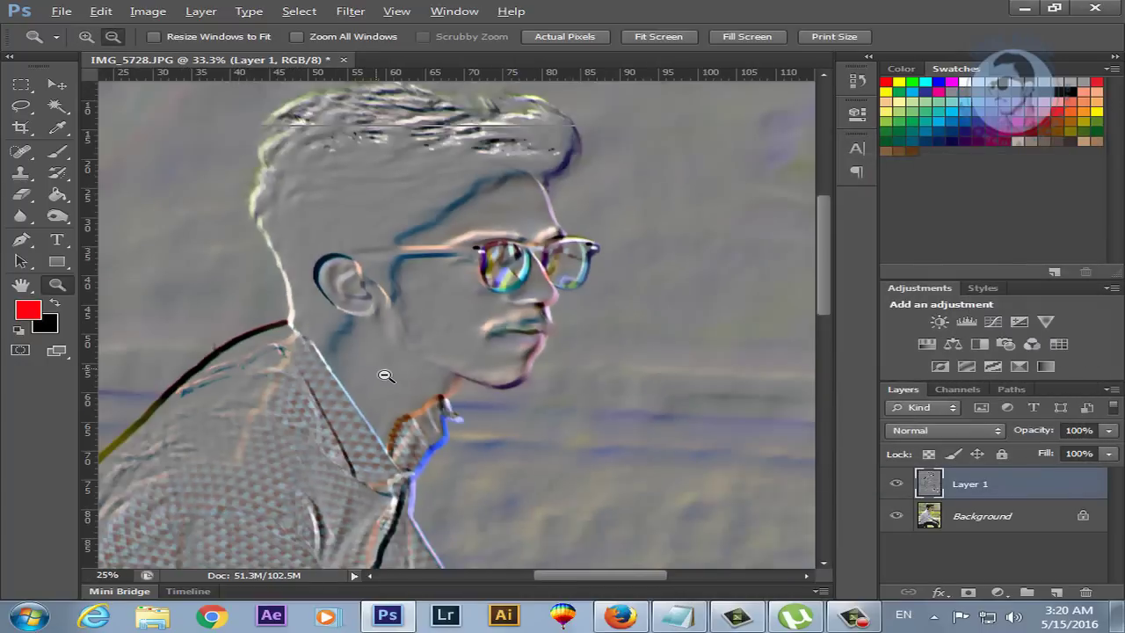
click(354, 12)
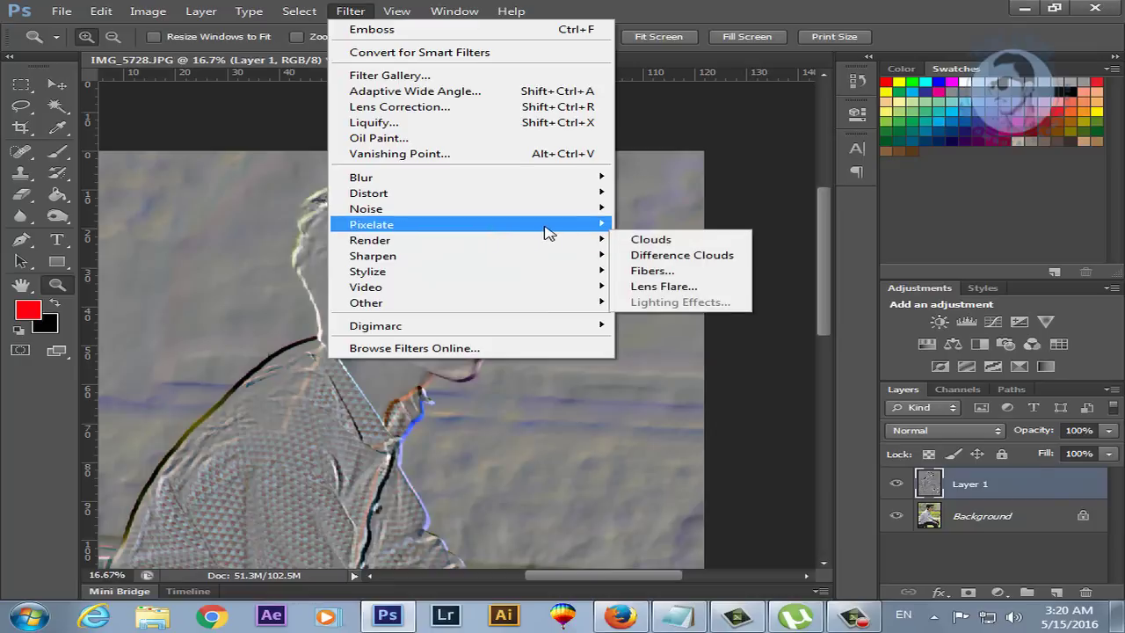
mouse_move(362, 178)
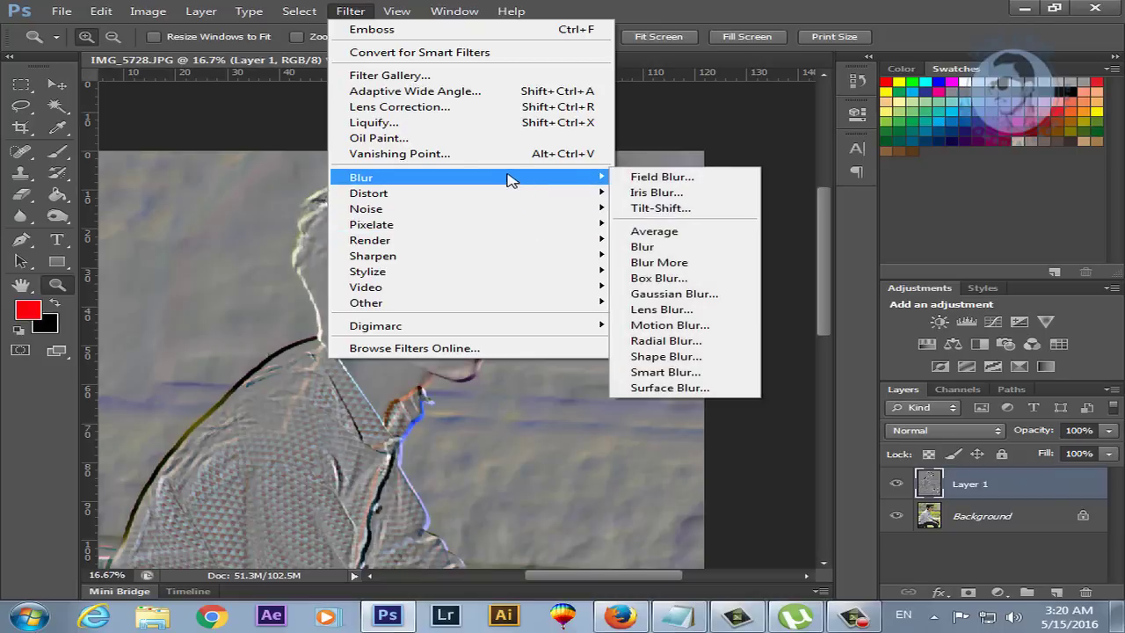
Open and cancel Vanishing Point, then undo the Emboss to restore the colour portrait
key(Escape)
key(ctrl+alt+v)
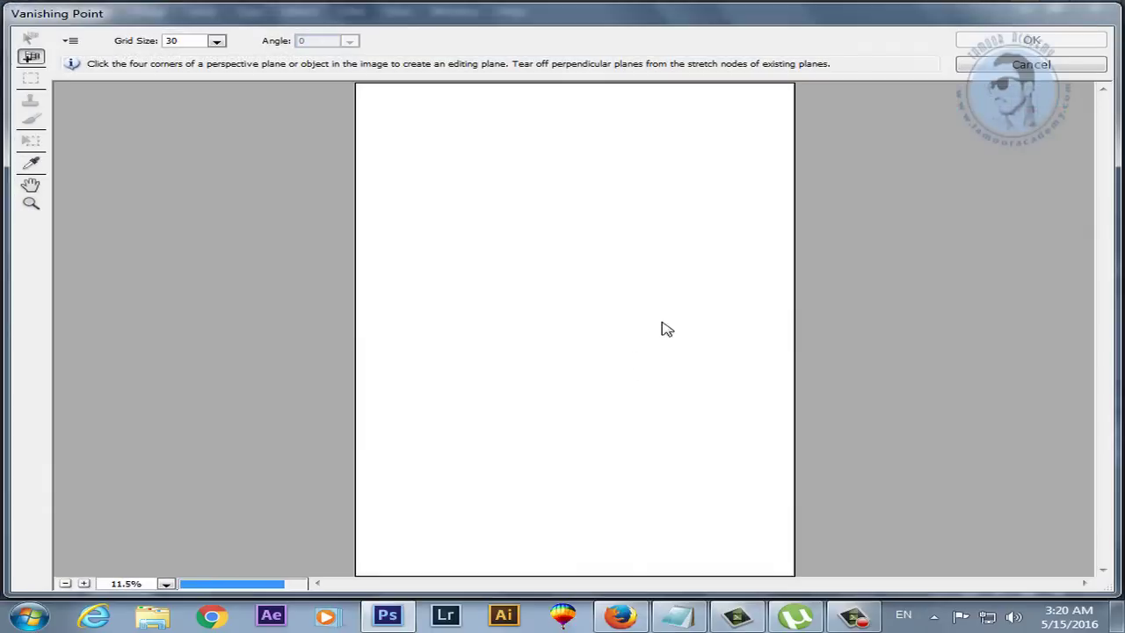
click(1007, 67)
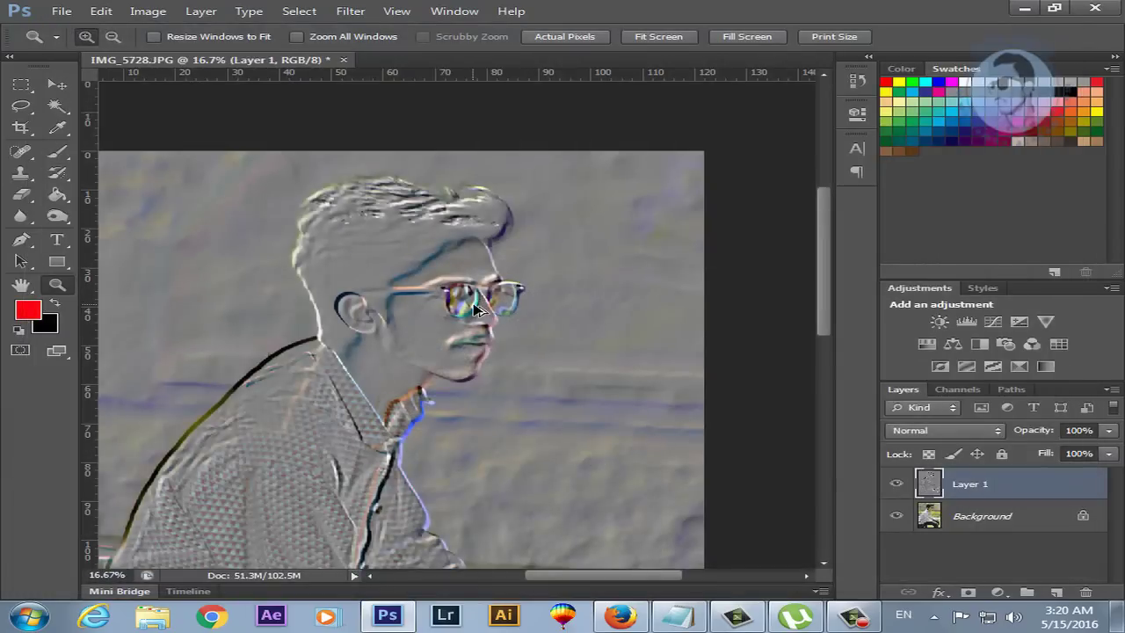
key(ctrl+z)
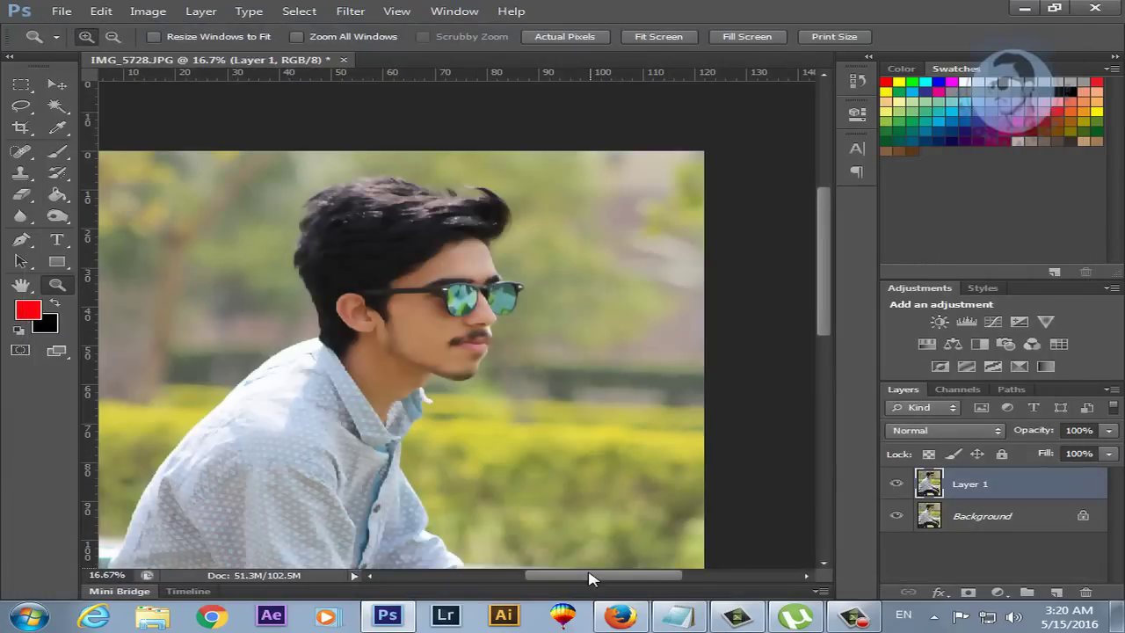
drag(590, 576, 559, 576)
click(351, 11)
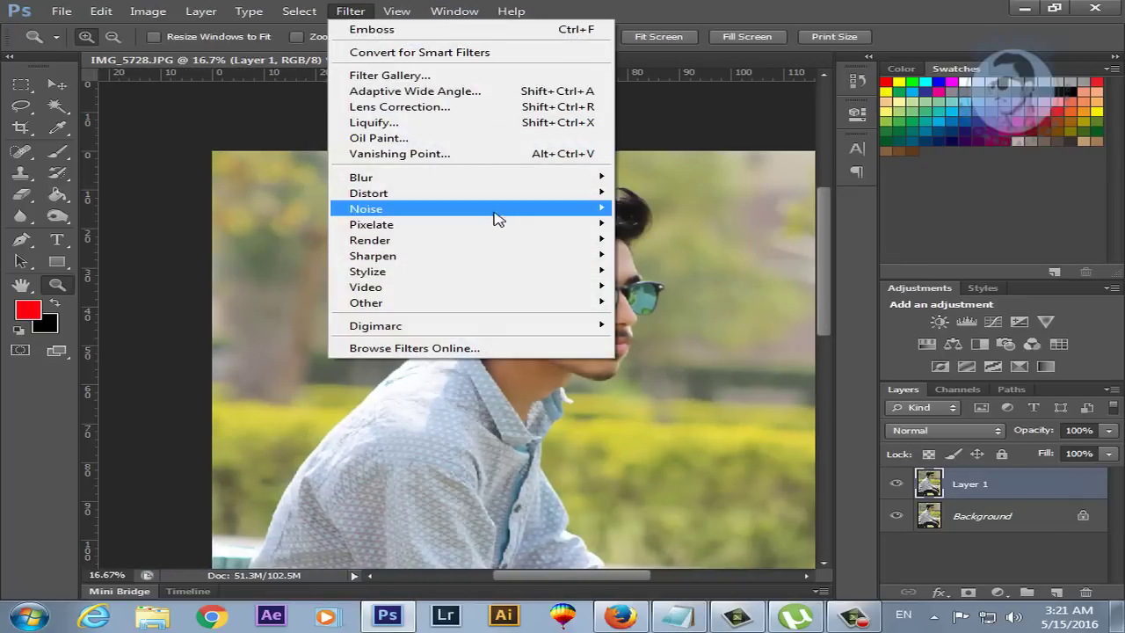
click(567, 128)
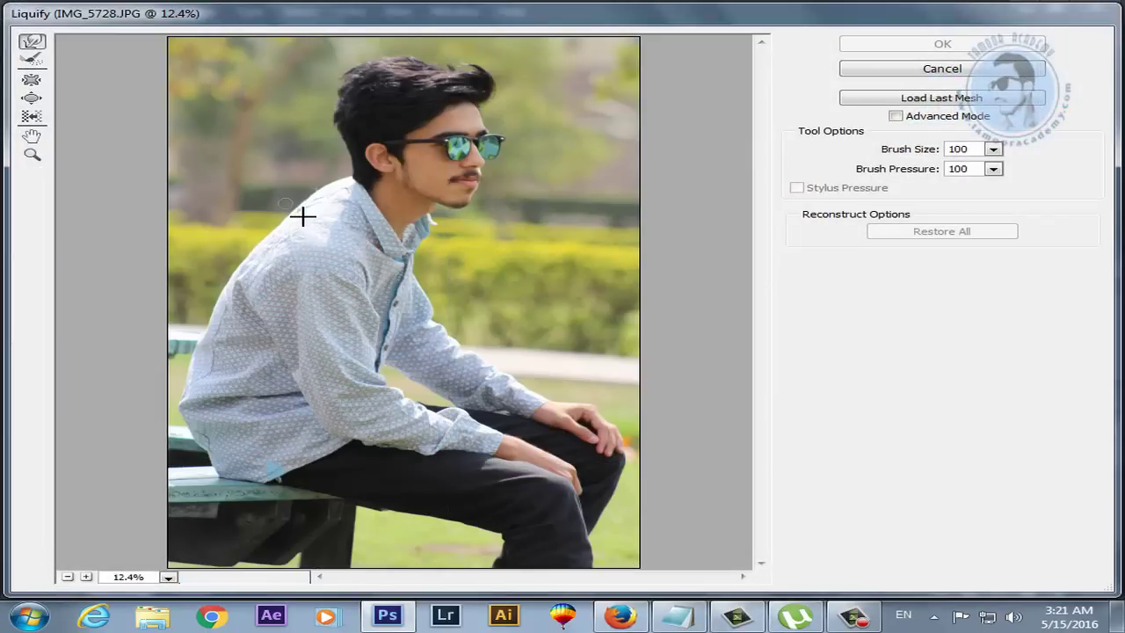
key(z)
click(450, 156)
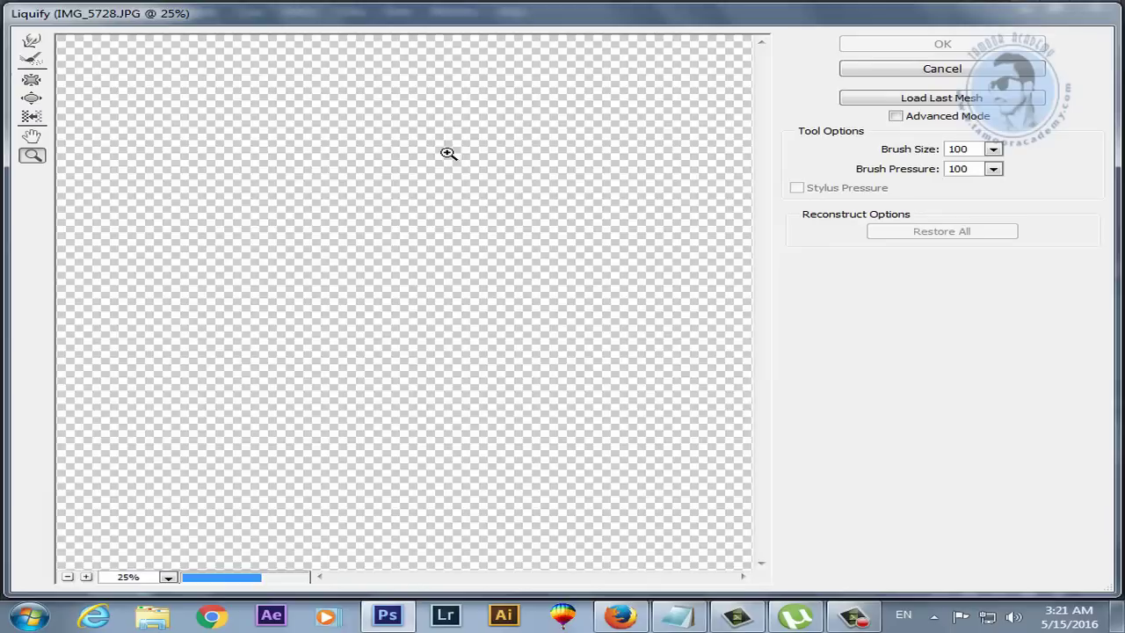
click(31, 44)
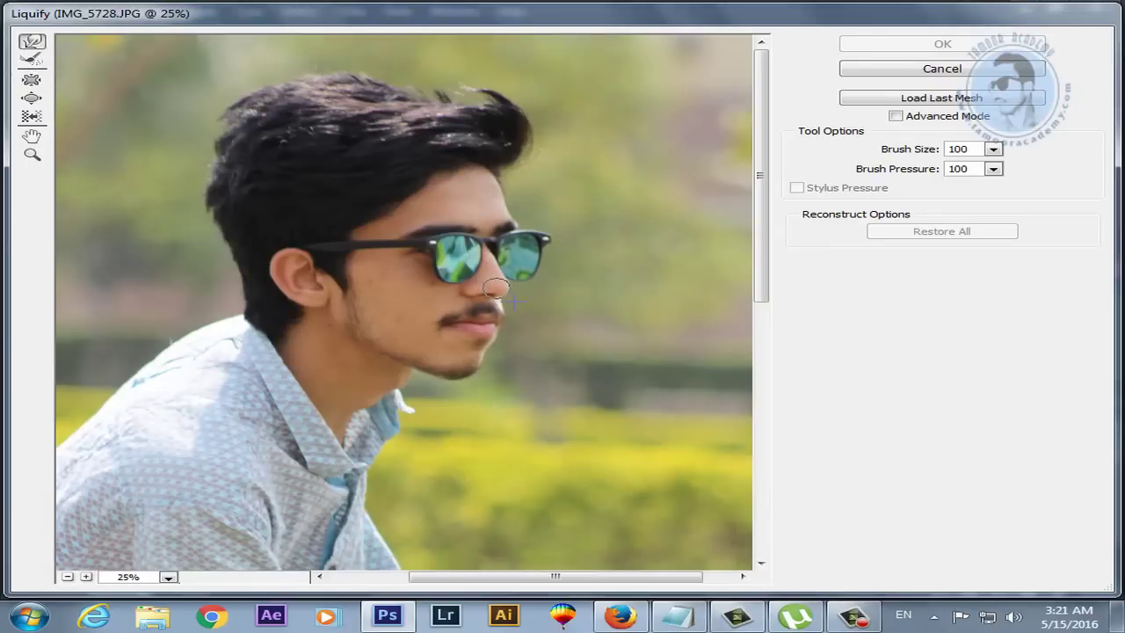
drag(501, 299, 497, 293)
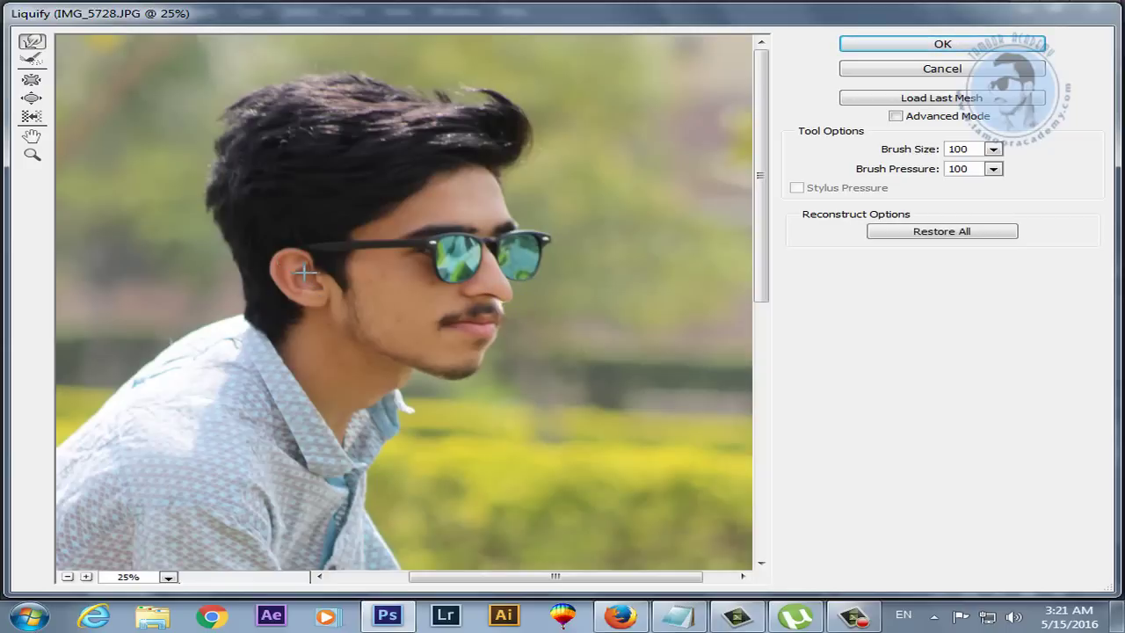
drag(305, 271, 306, 279)
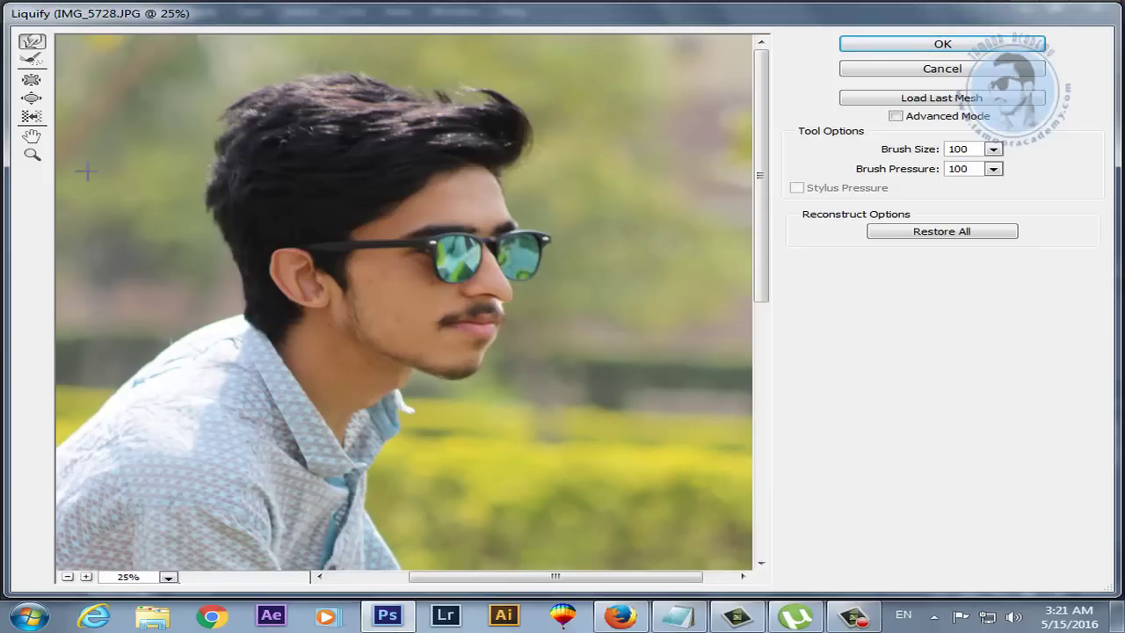
click(32, 60)
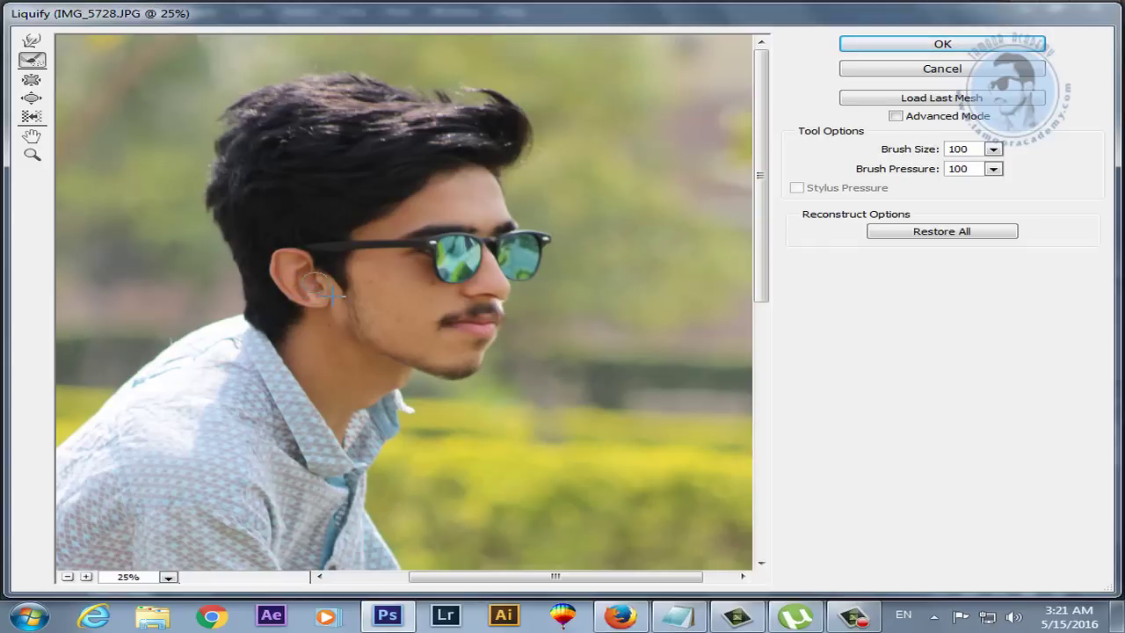
click(31, 81)
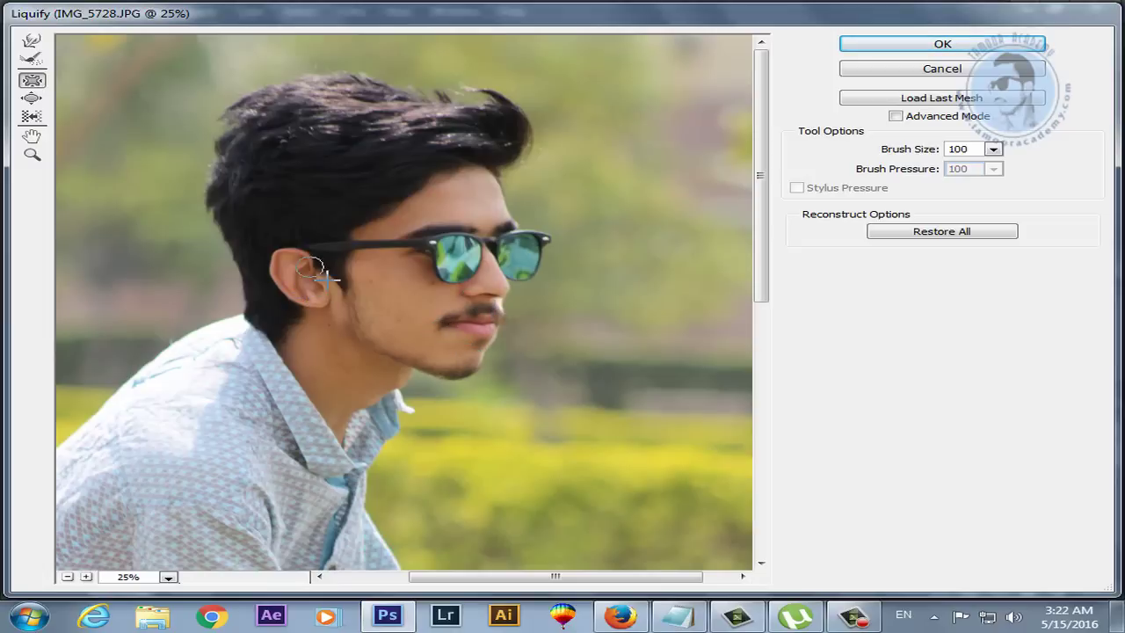
drag(324, 276, 326, 286)
click(30, 99)
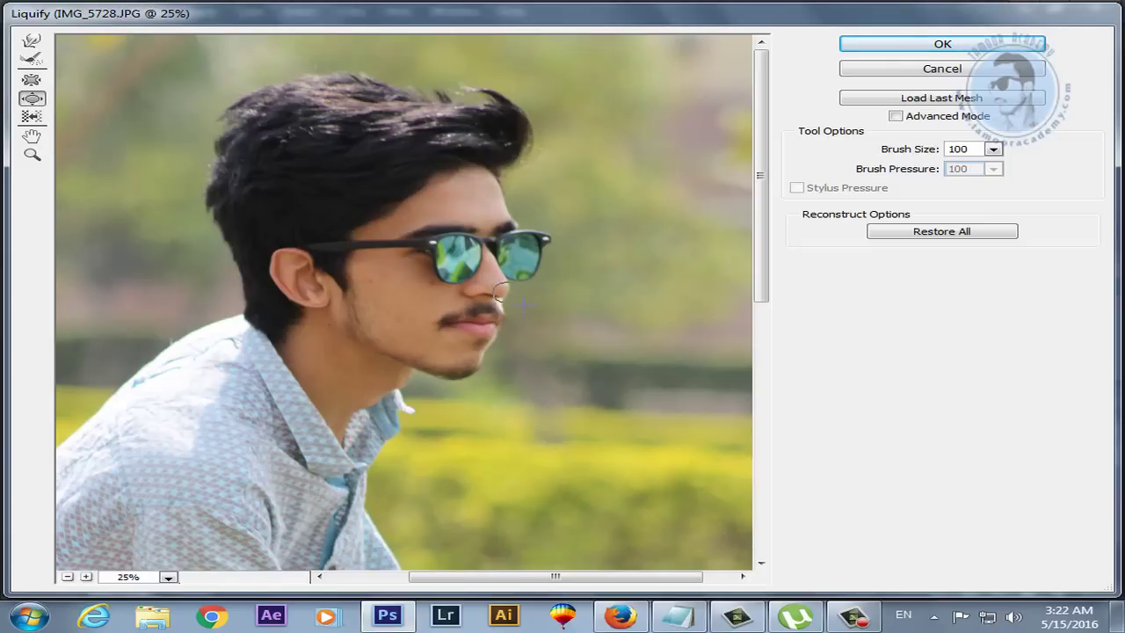
Discard the Liquify edits and close the portrait without saving
click(991, 70)
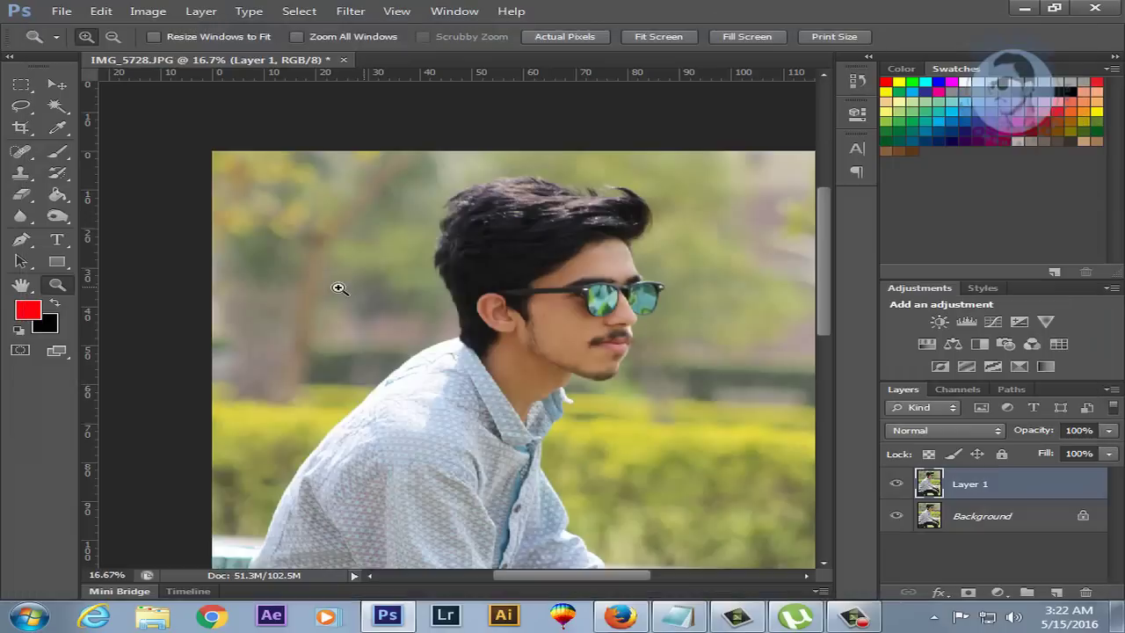
click(343, 59)
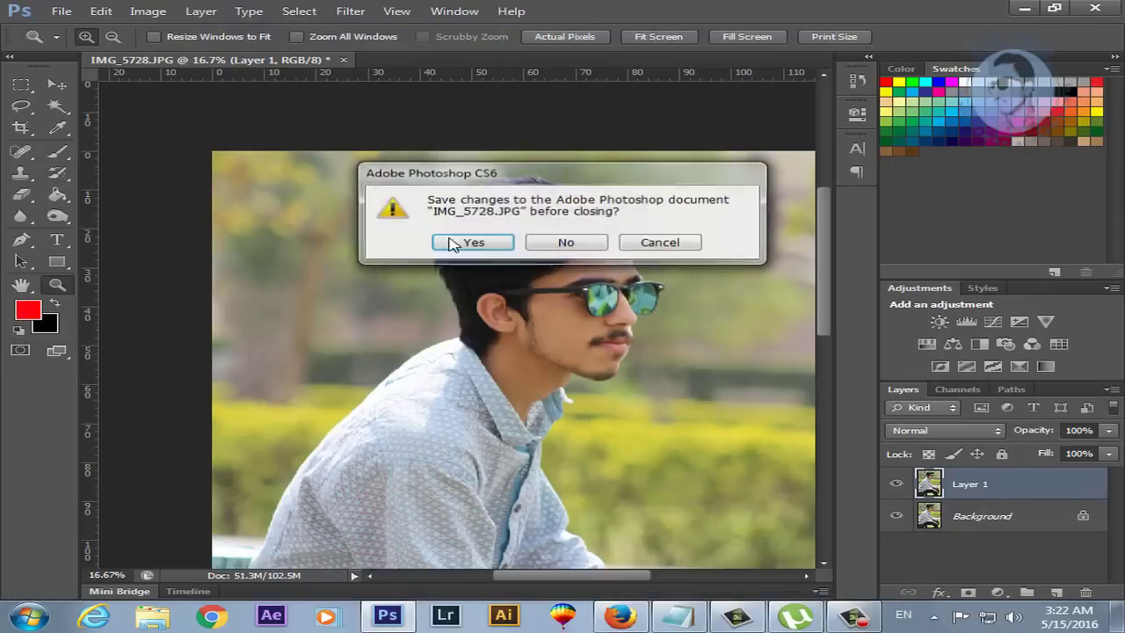
click(562, 240)
Open the portrait IMG_5742.JPG and zoom in on it
double_click(518, 262)
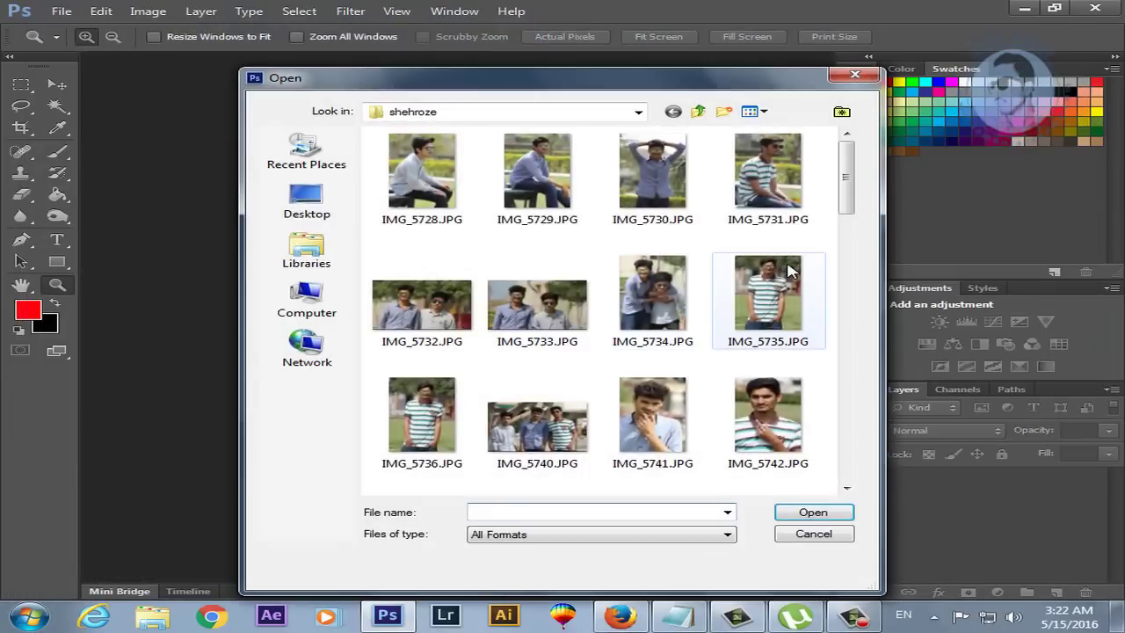
scroll(848, 176, down, 1)
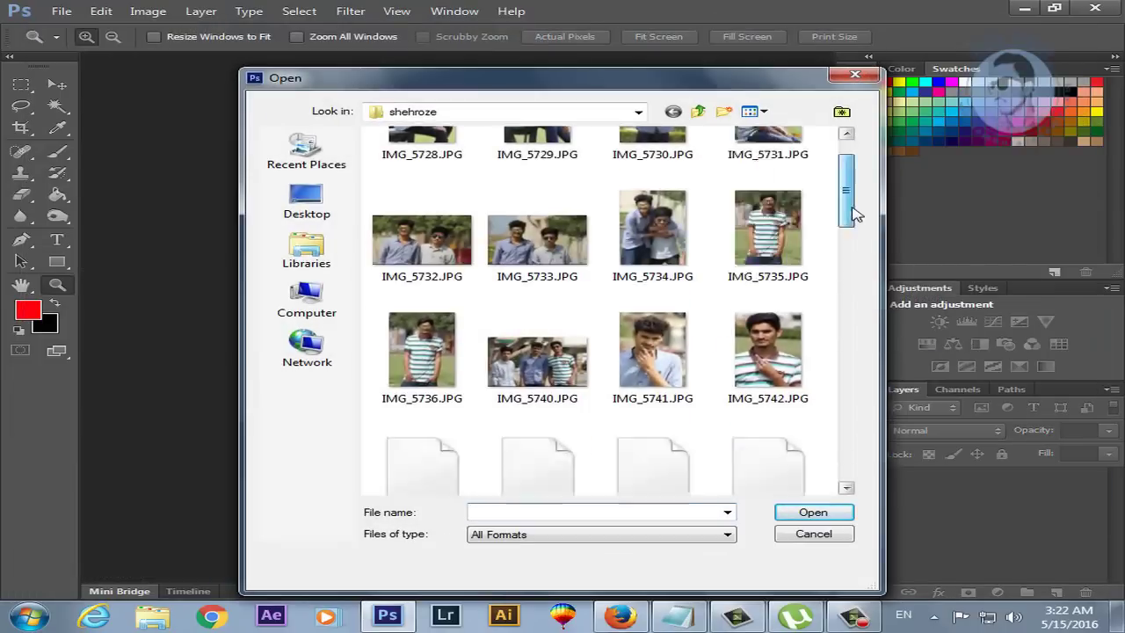
scroll(848, 211, down, 1)
click(807, 279)
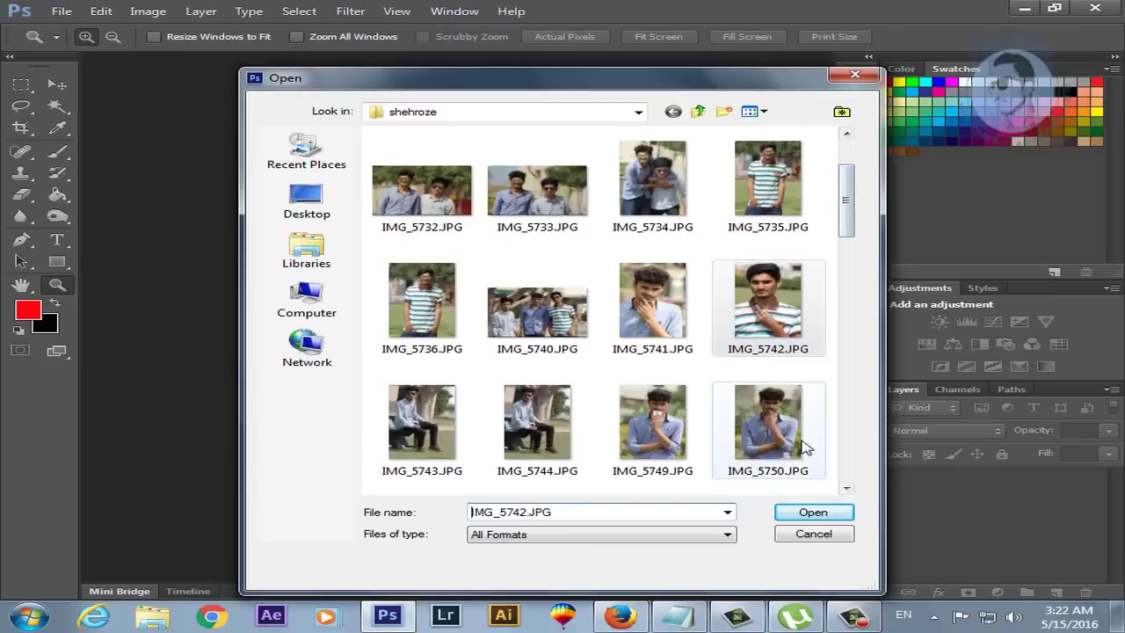
click(806, 513)
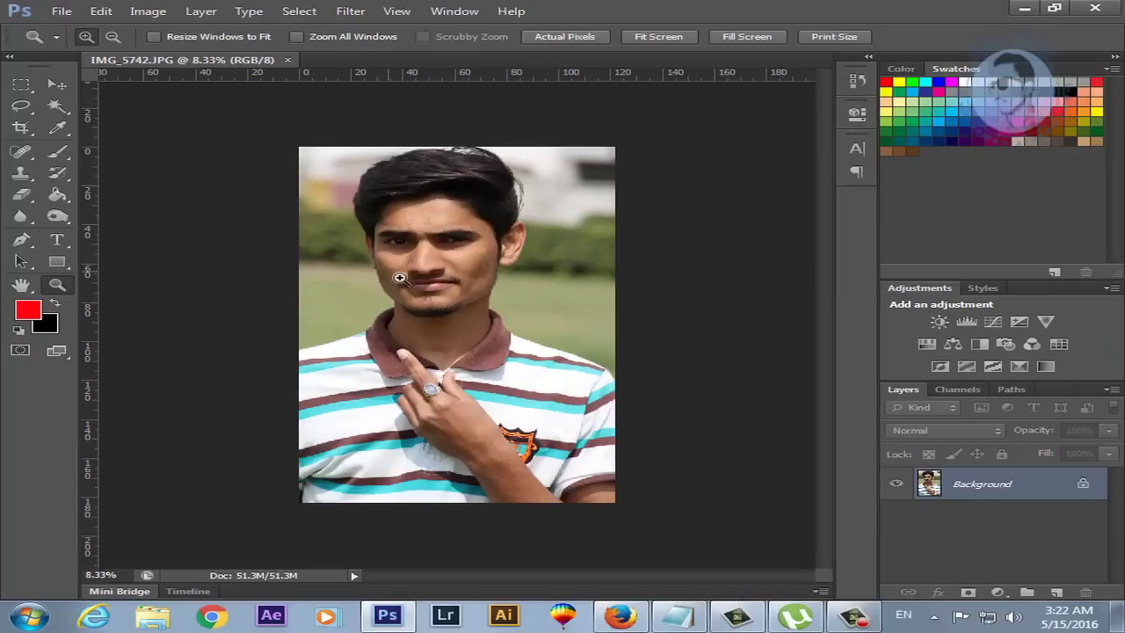
click(444, 265)
click(433, 246)
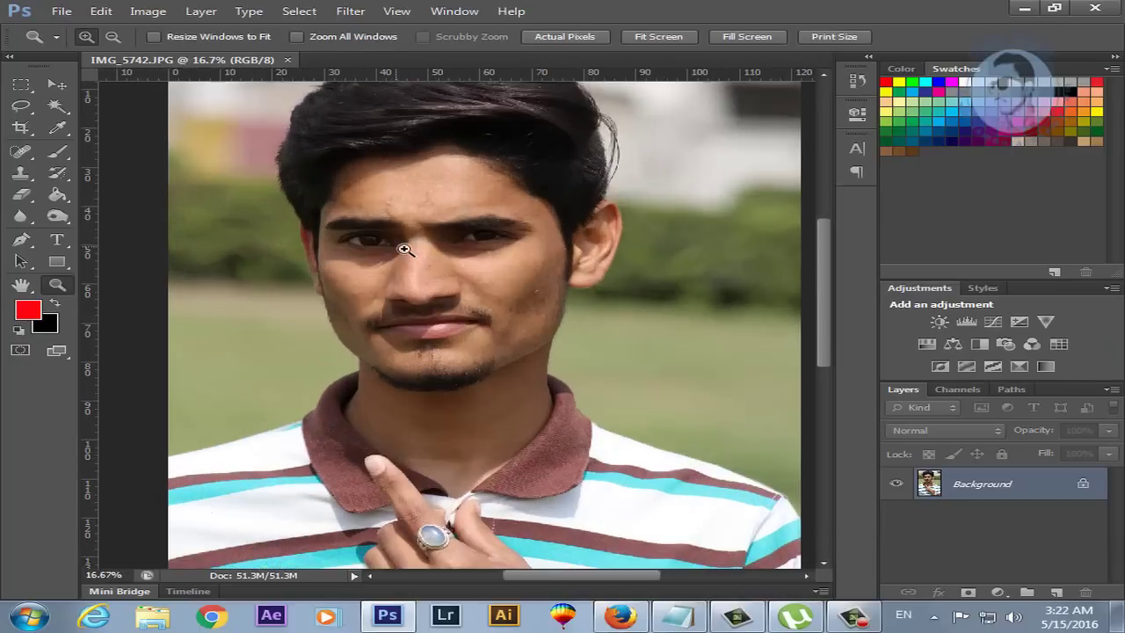
click(350, 10)
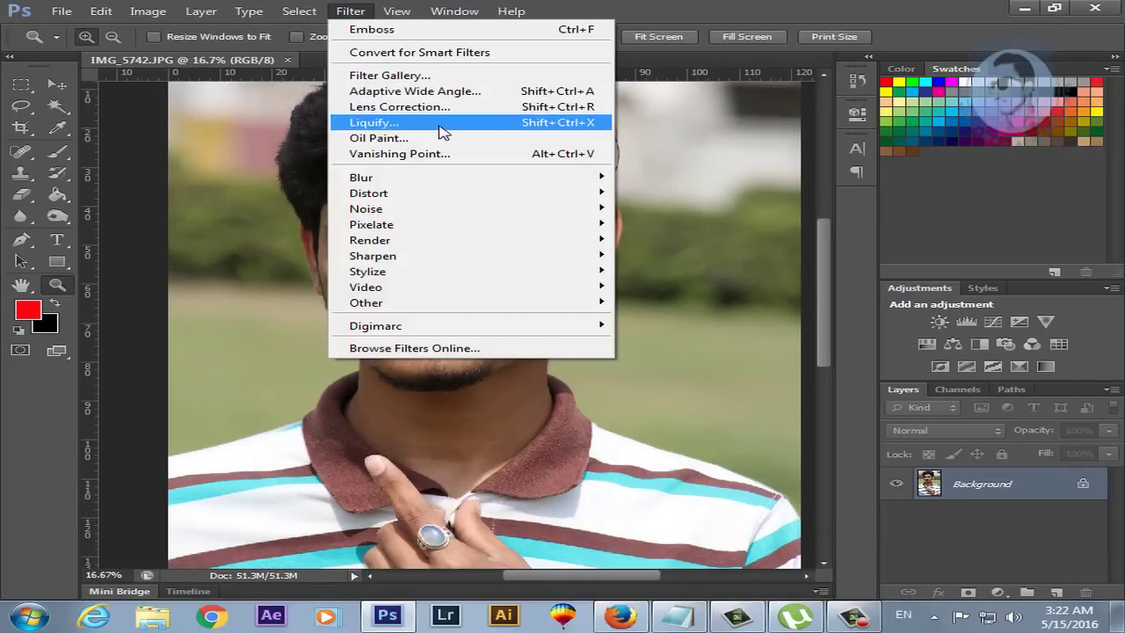
click(442, 132)
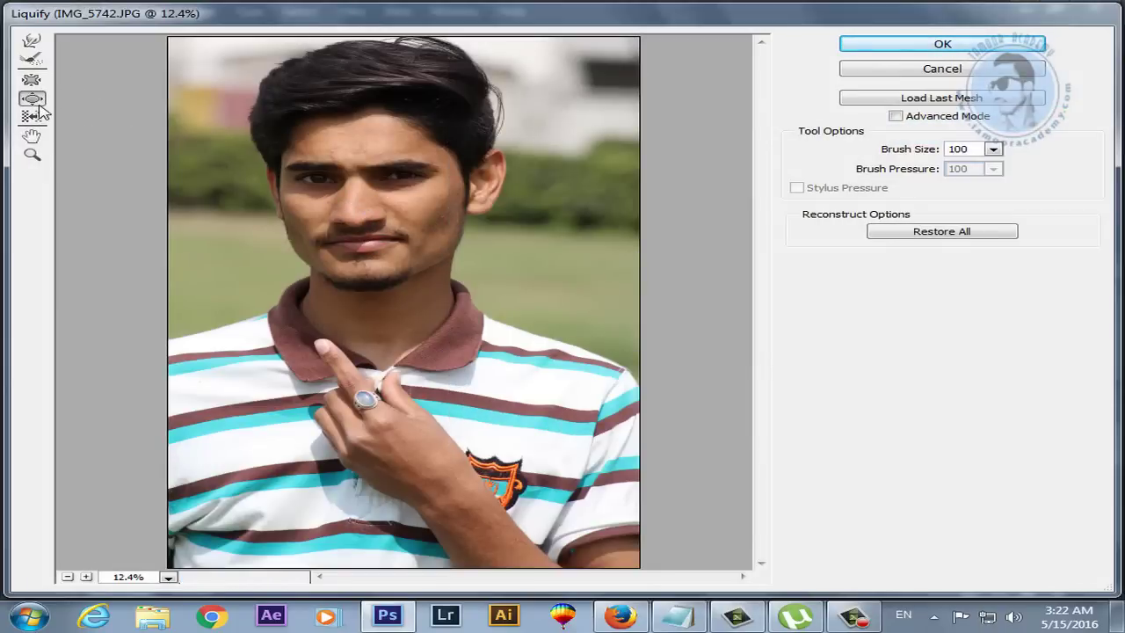
click(32, 80)
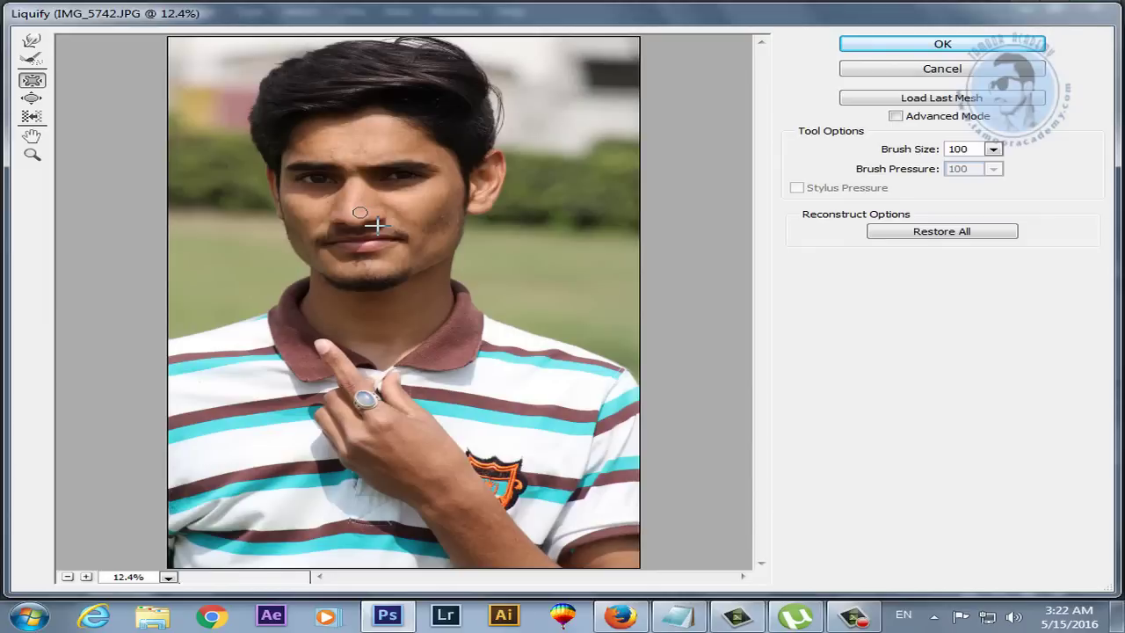
key(bracketright)
key(bracketright)
key(bracketright)
drag(411, 222, 435, 231)
key(z)
alt+click(428, 319)
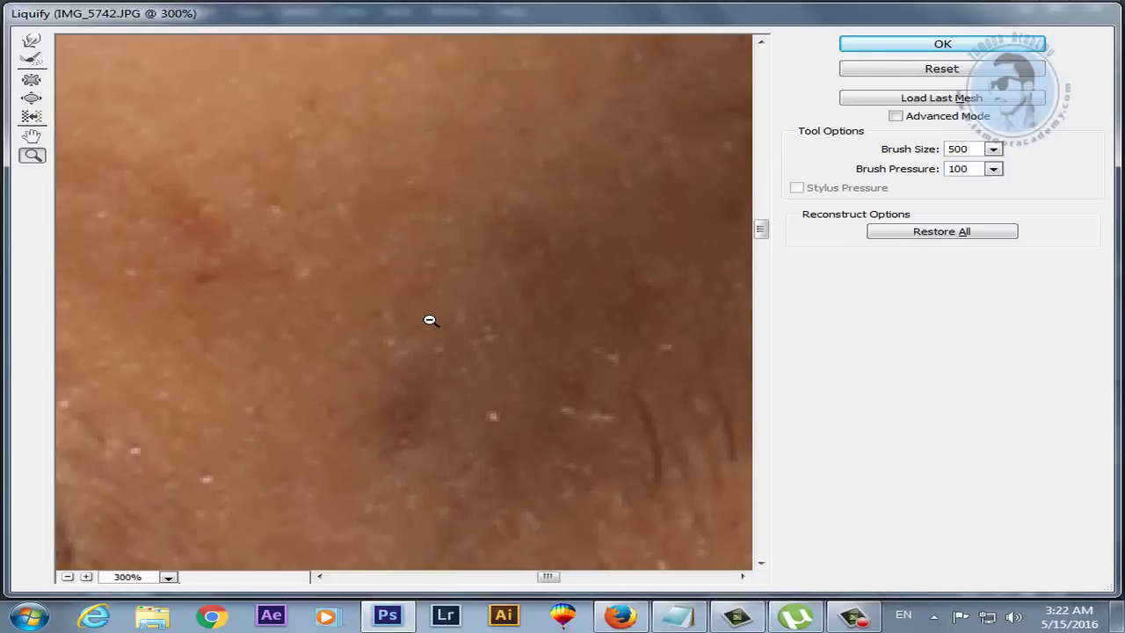
alt+click(428, 319)
alt+click(427, 319)
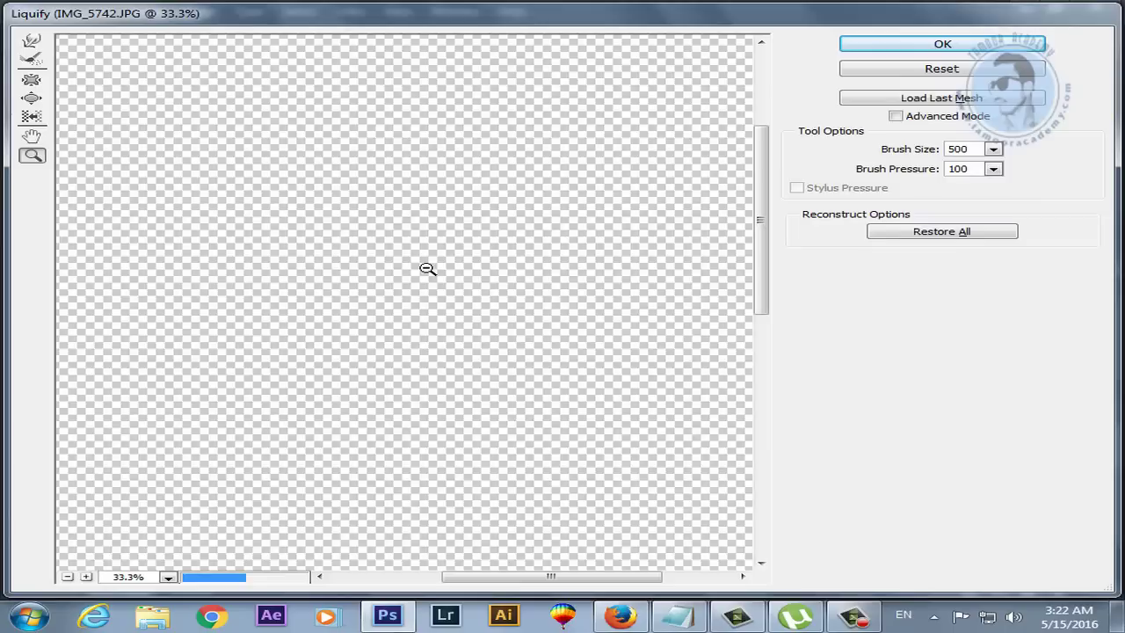
click(32, 79)
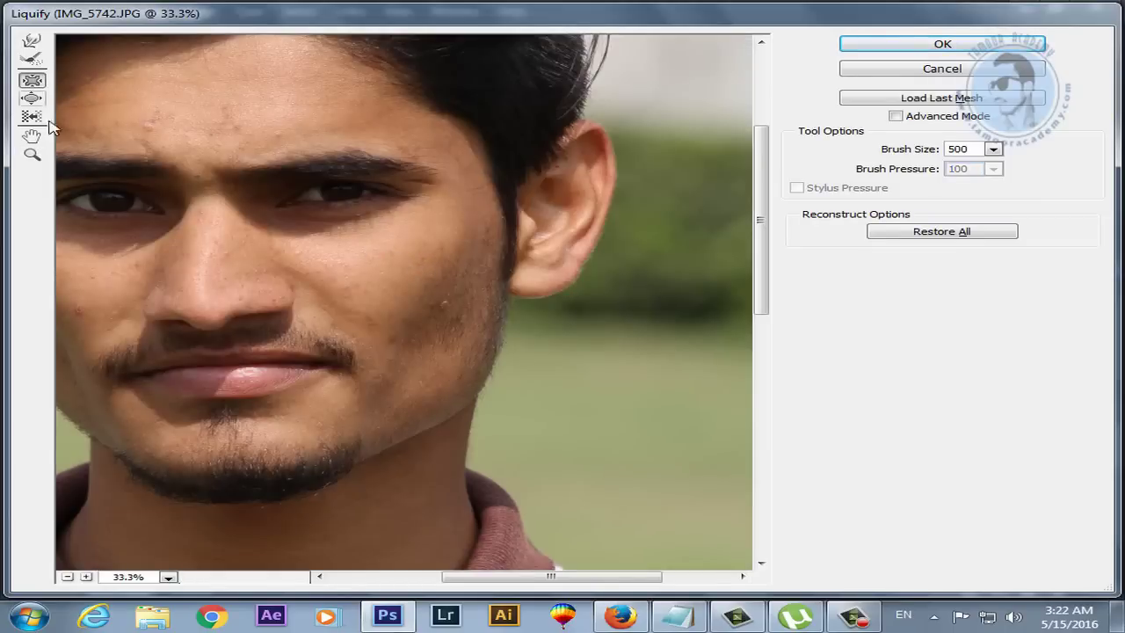
mouse_move(211, 302)
mouse_down()
mouse_move(234, 296)
mouse_move(226, 313)
mouse_move(269, 316)
mouse_up()
click(229, 304)
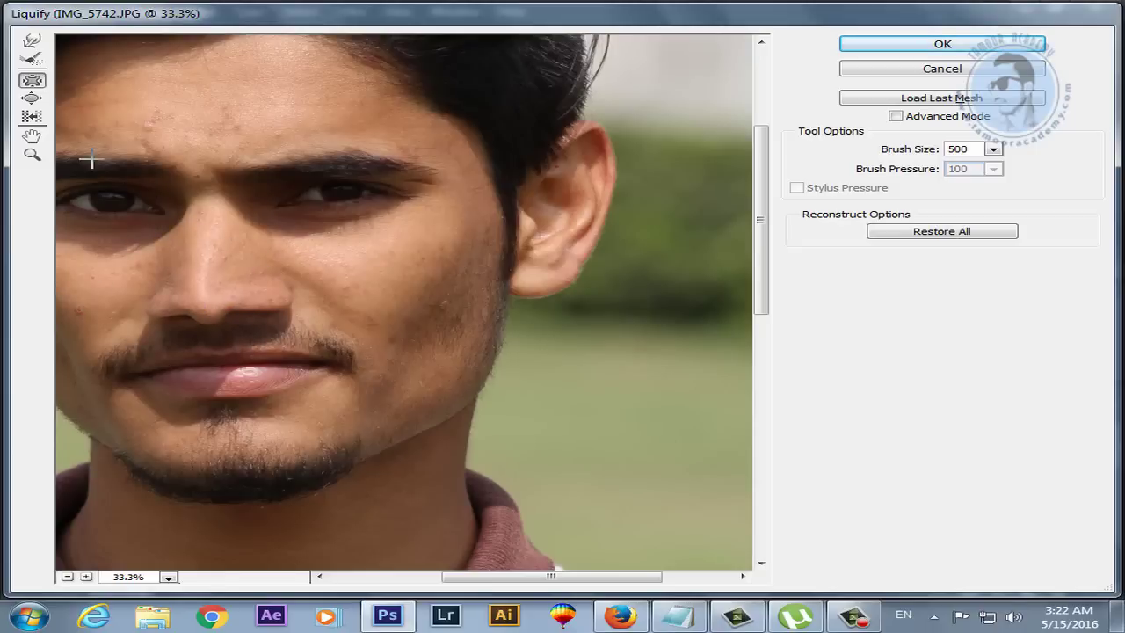
click(31, 99)
mouse_move(242, 341)
mouse_down()
mouse_move(231, 276)
mouse_move(214, 256)
mouse_move(221, 276)
mouse_up()
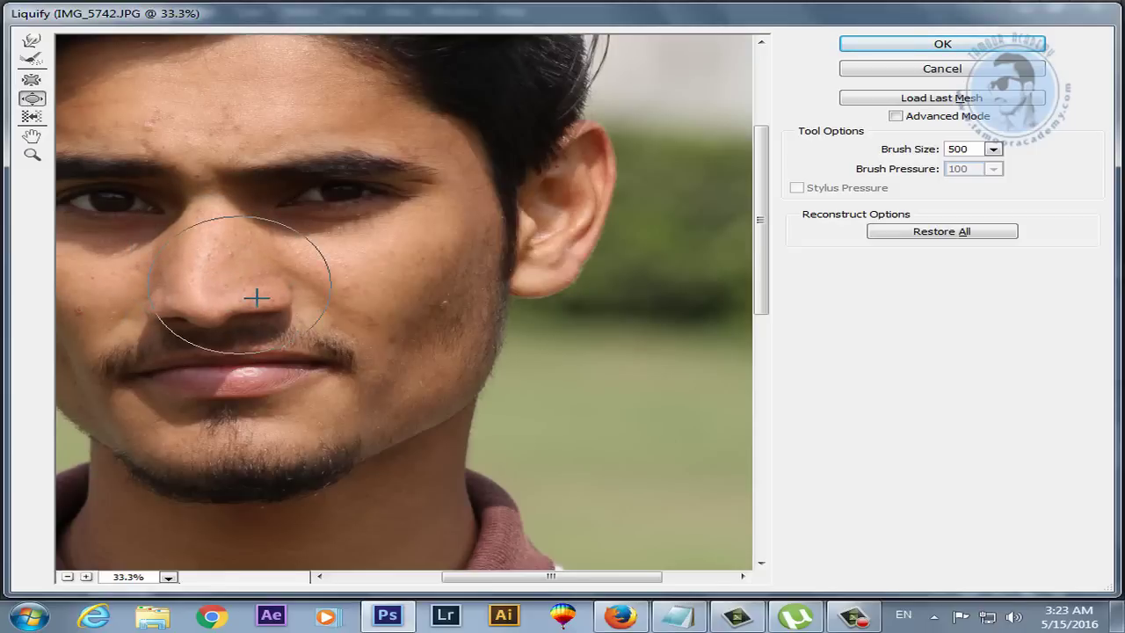
drag(317, 329, 176, 280)
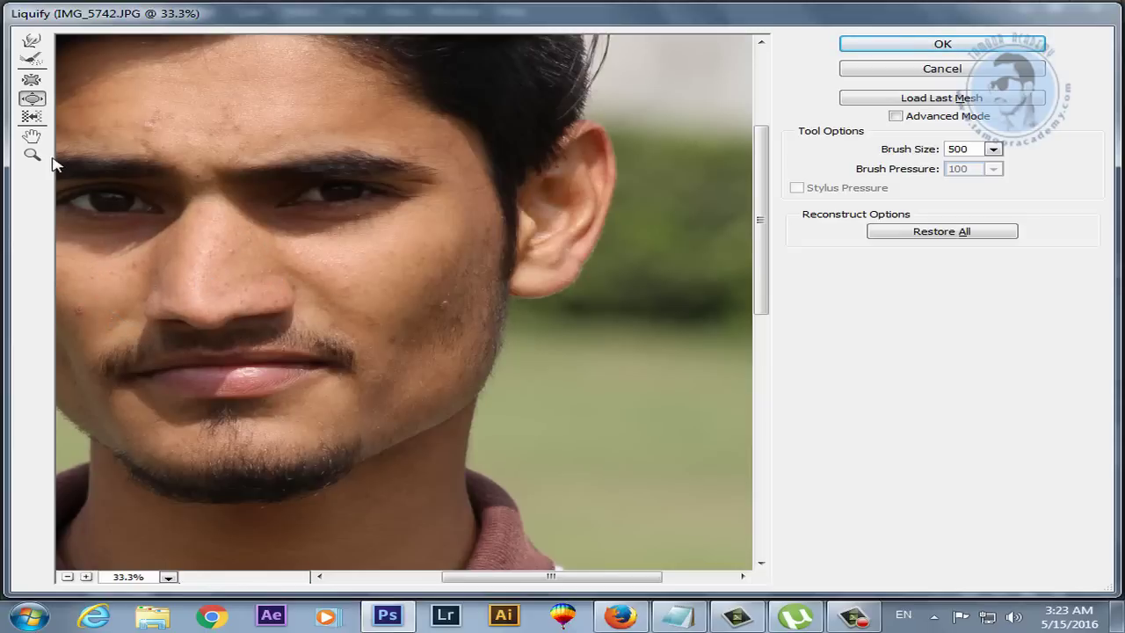
click(32, 116)
mouse_move(224, 319)
mouse_down()
mouse_move(149, 314)
mouse_move(249, 307)
mouse_up()
key(ctrl+z)
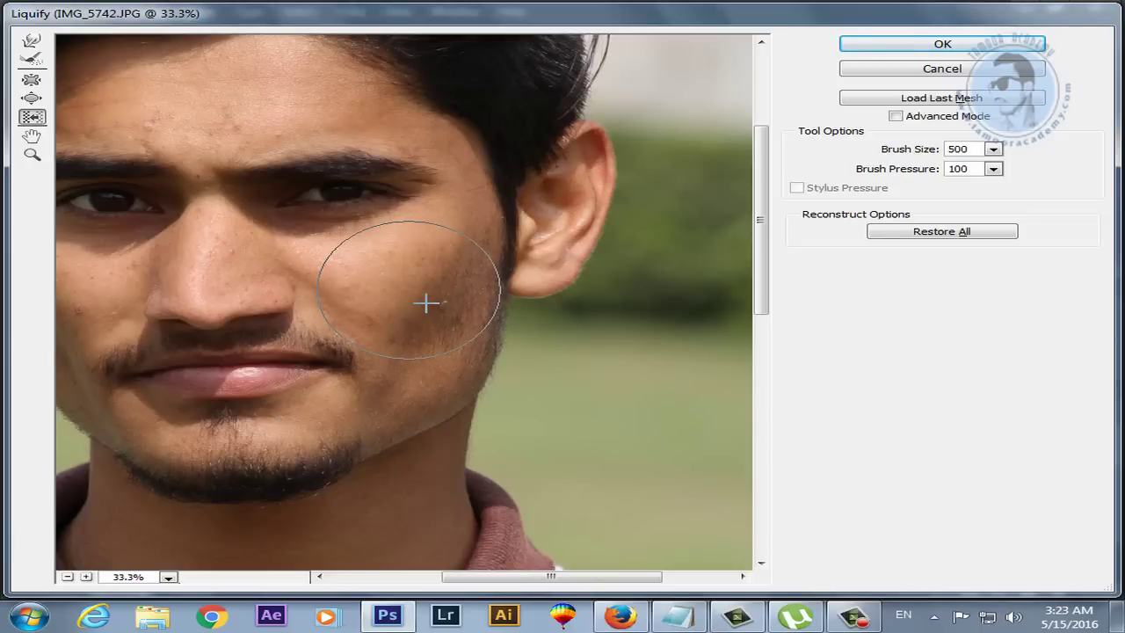
text(200)
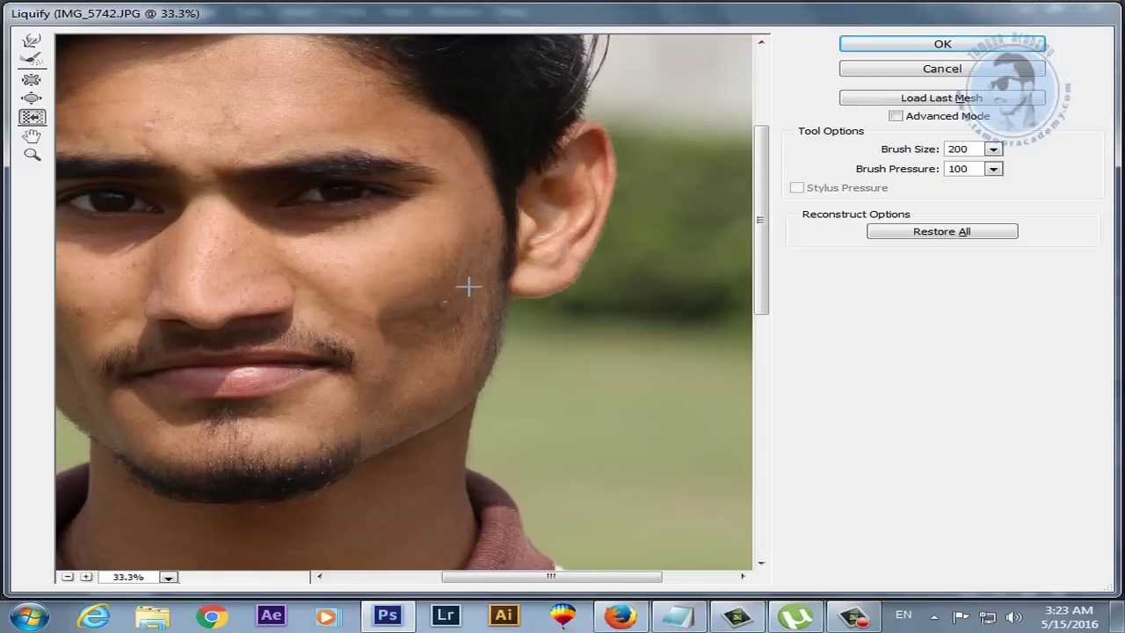
key(alt+space)
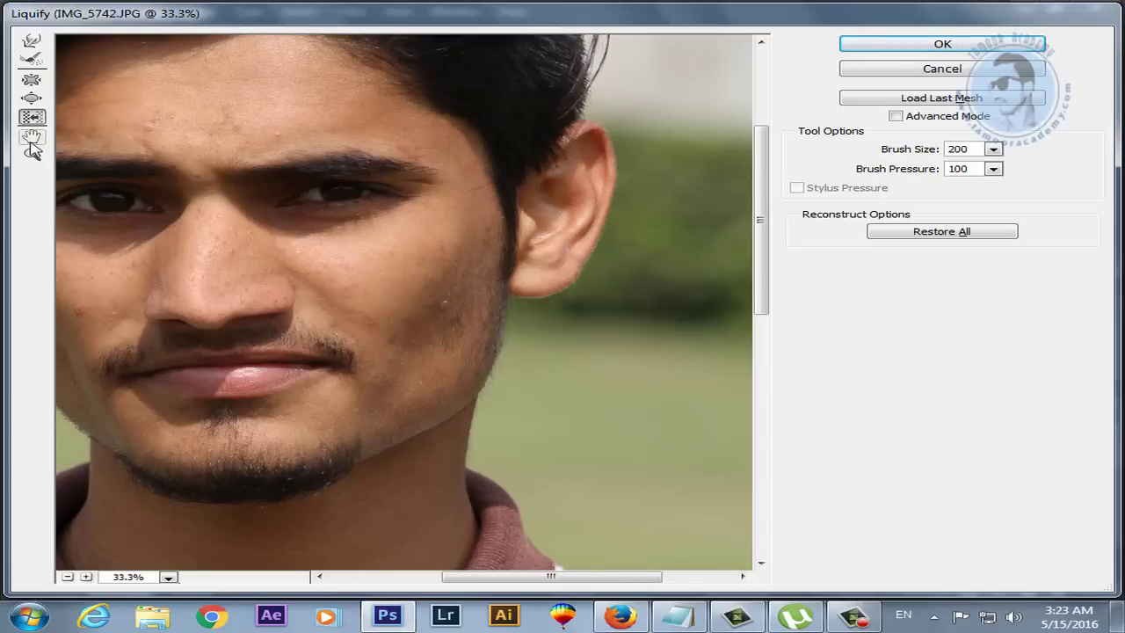
click(32, 136)
mouse_move(207, 239)
mouse_down()
mouse_move(354, 284)
mouse_move(400, 369)
mouse_move(307, 299)
mouse_up()
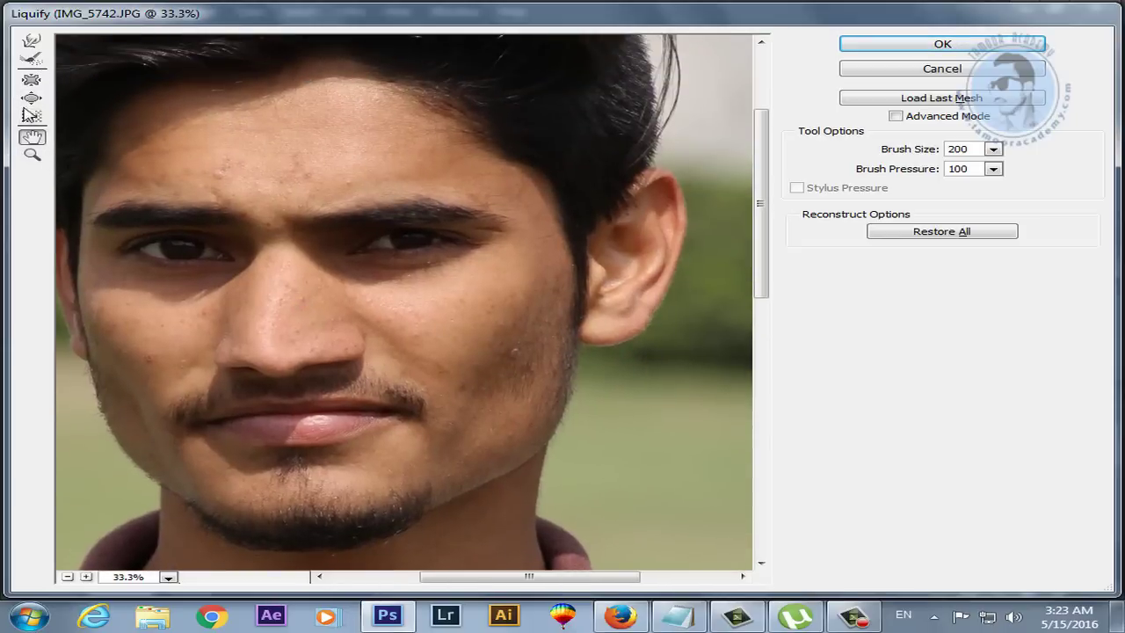
click(939, 70)
click(350, 10)
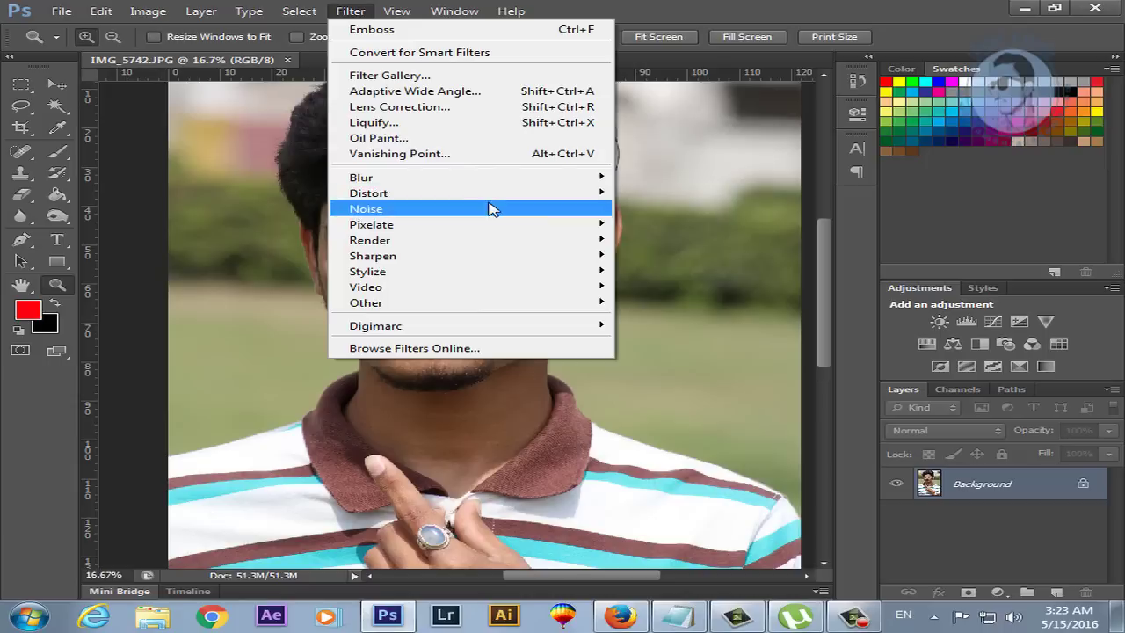
click(482, 109)
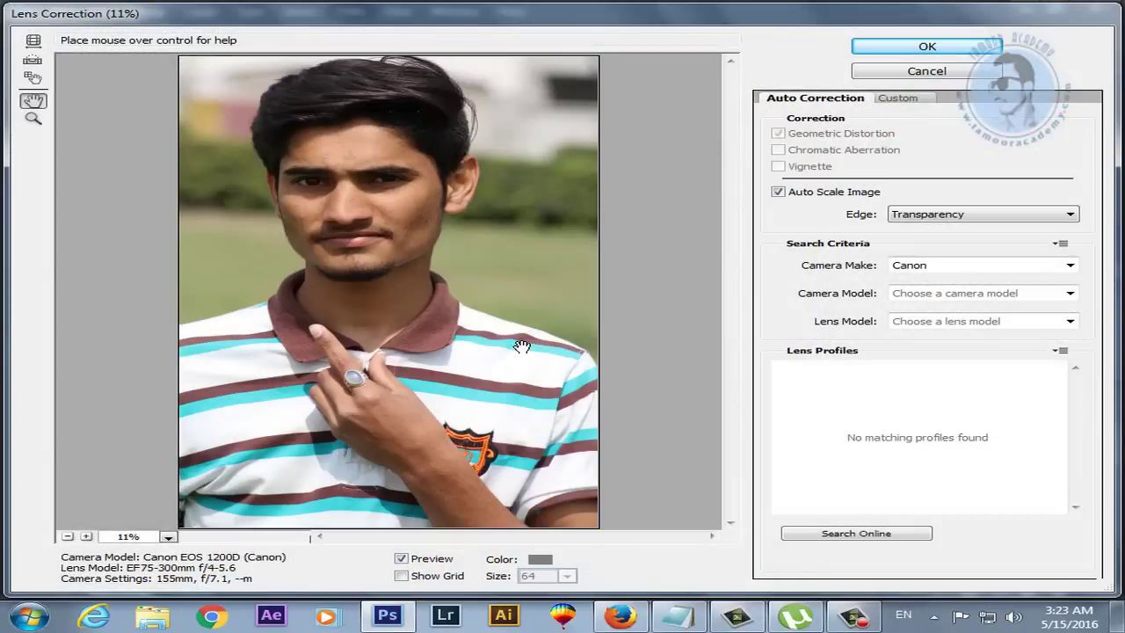
click(35, 63)
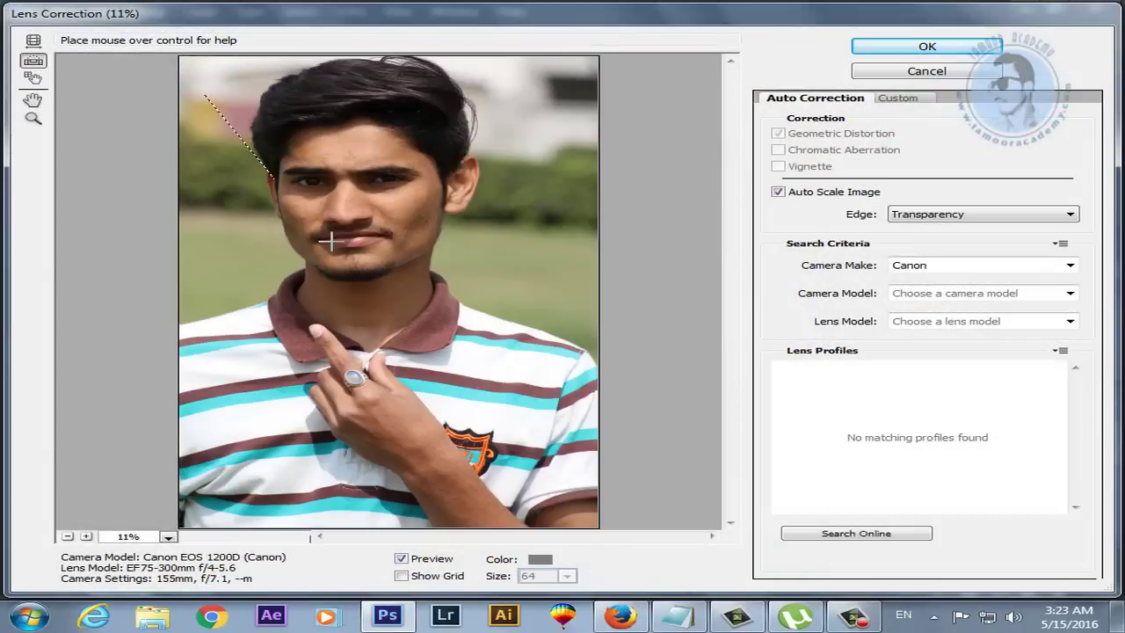
drag(332, 240, 686, 533)
drag(326, 203, 607, 536)
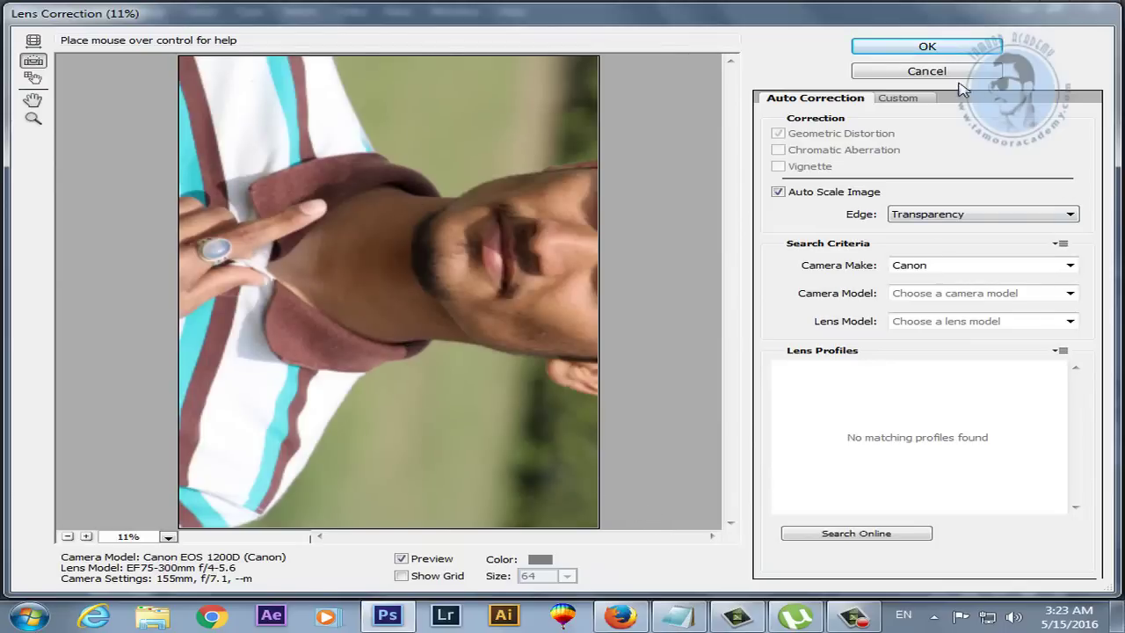
click(954, 45)
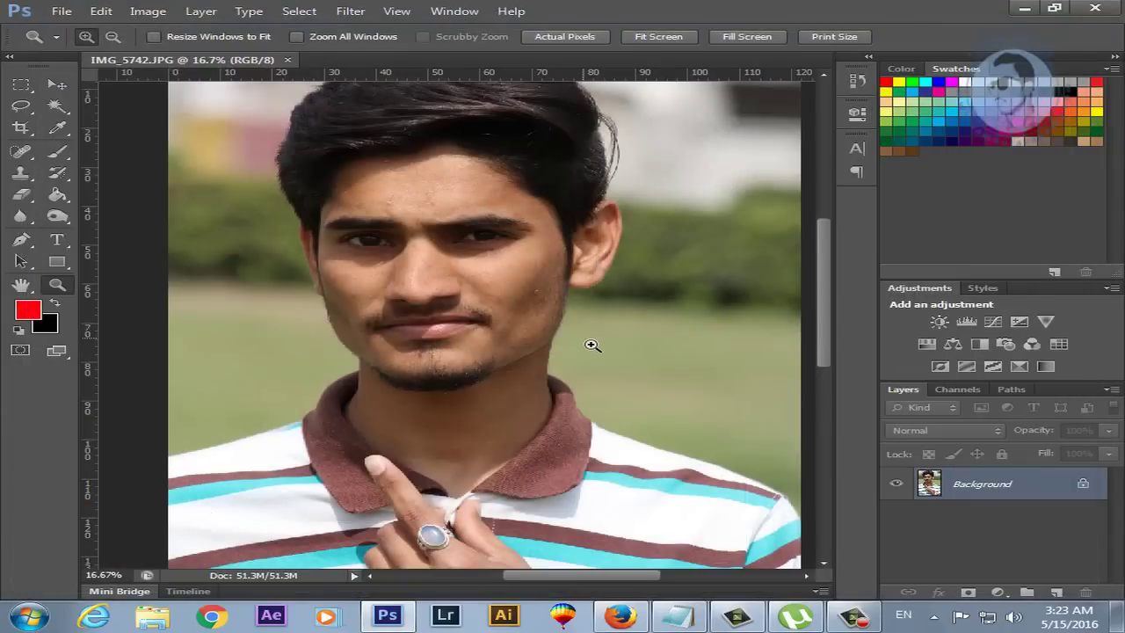